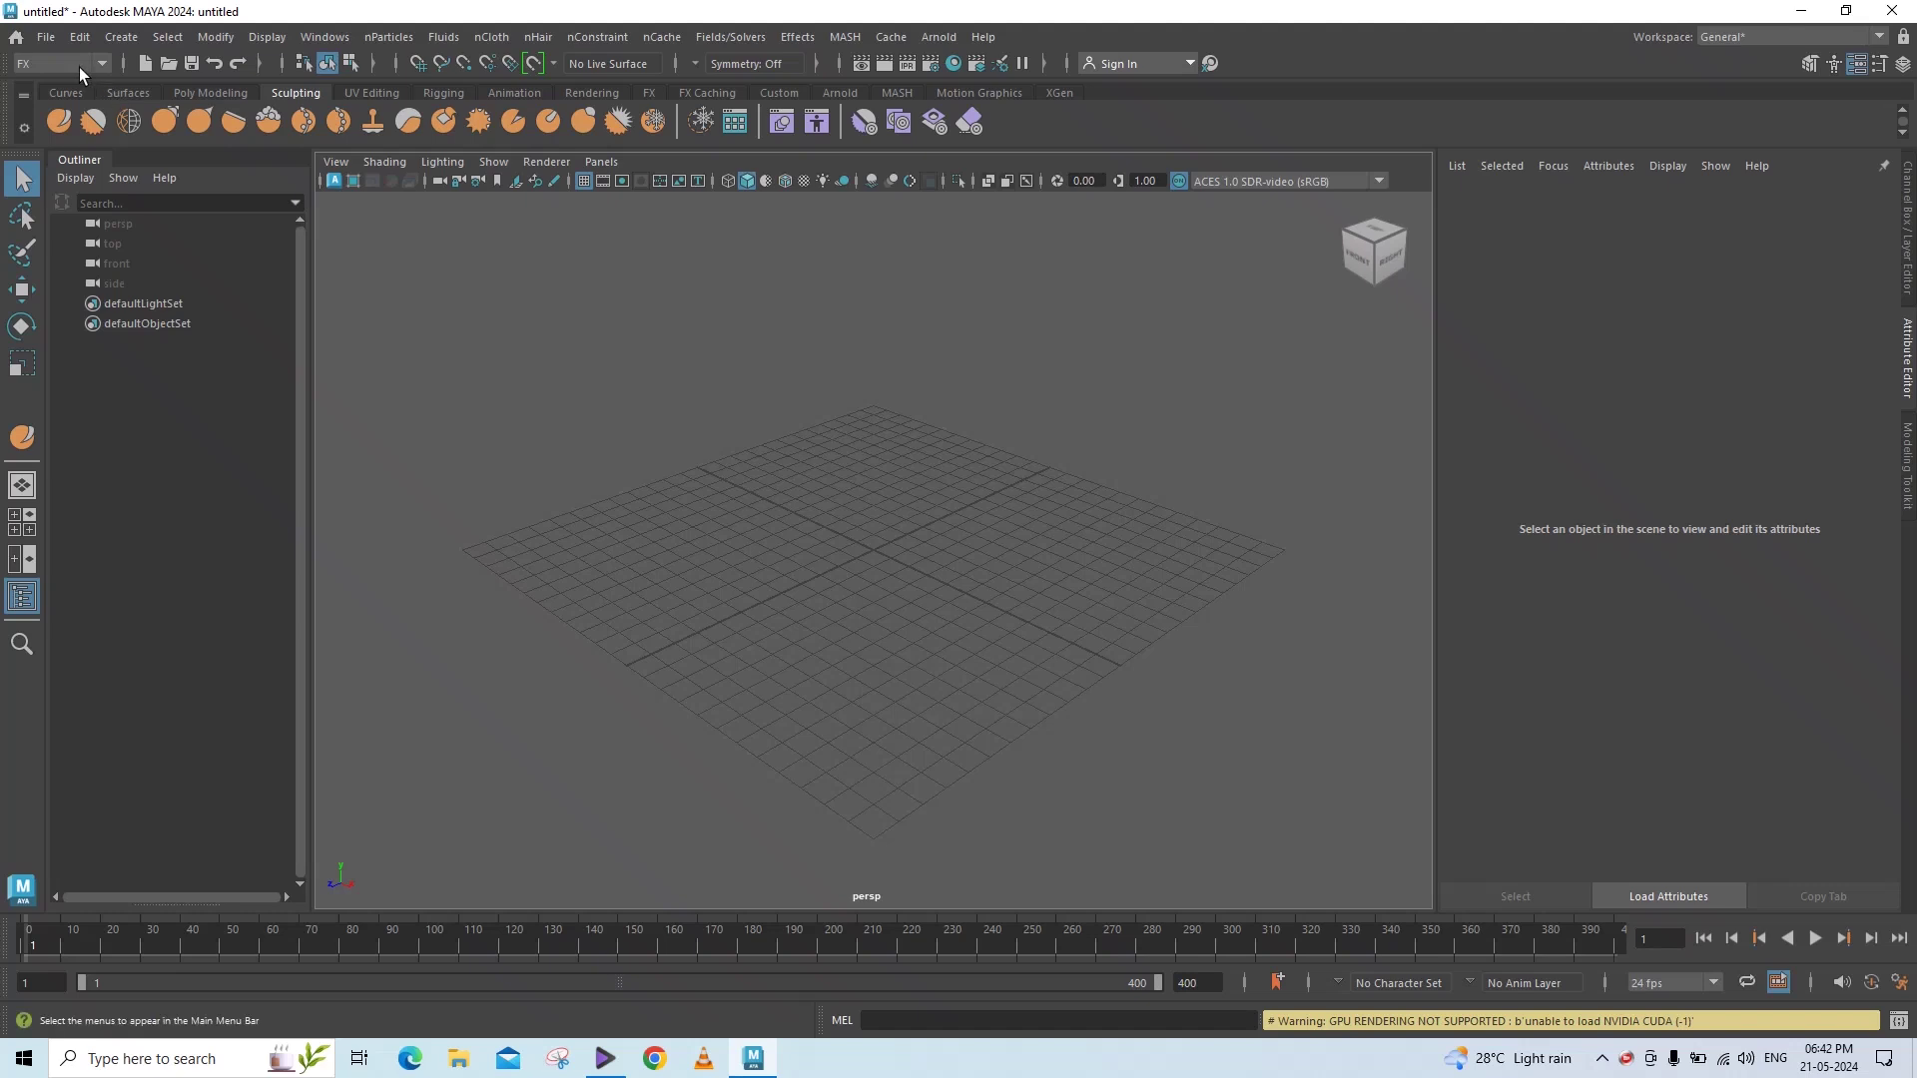
Create a polygon plane from the Modeling menu set's Poly Modeling shelf.
{"action": "left_click", "coordinate": [72, 84]}
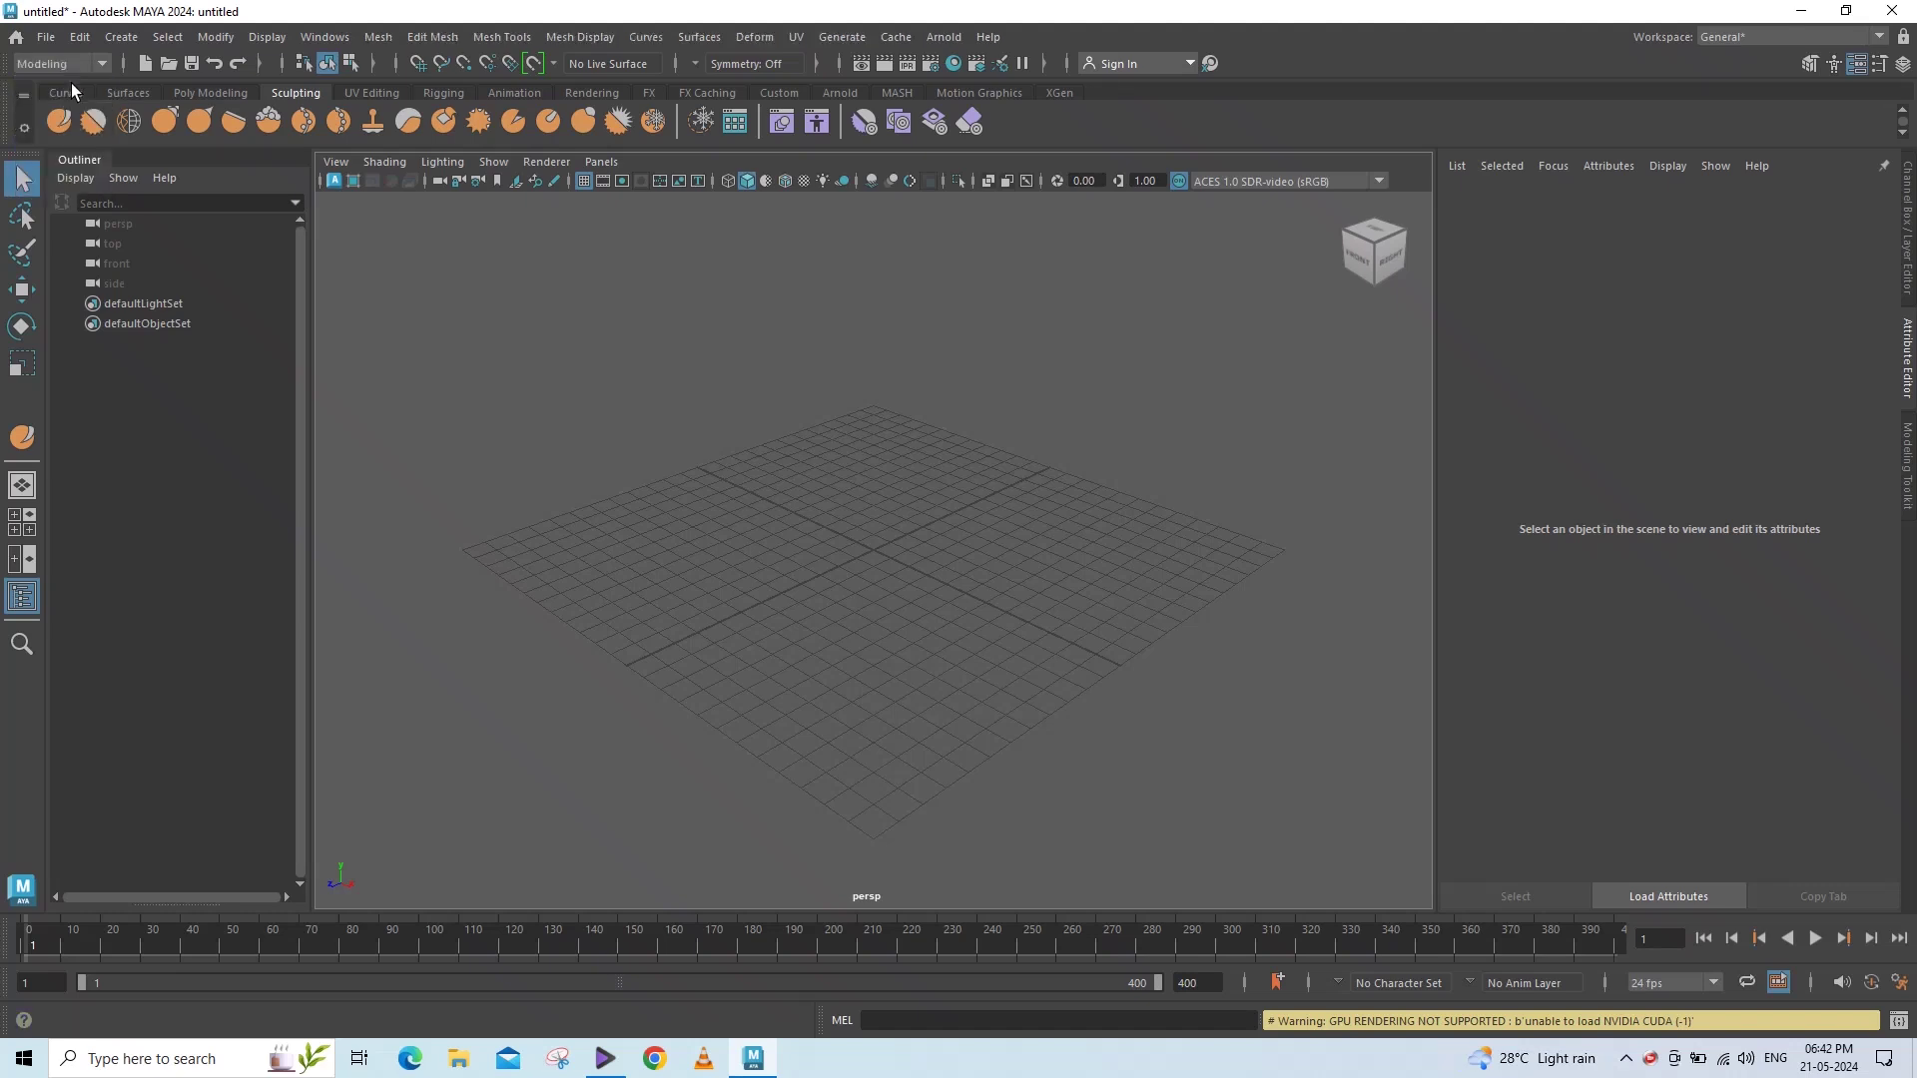
{"action": "left_click", "coordinate": [214, 92]}
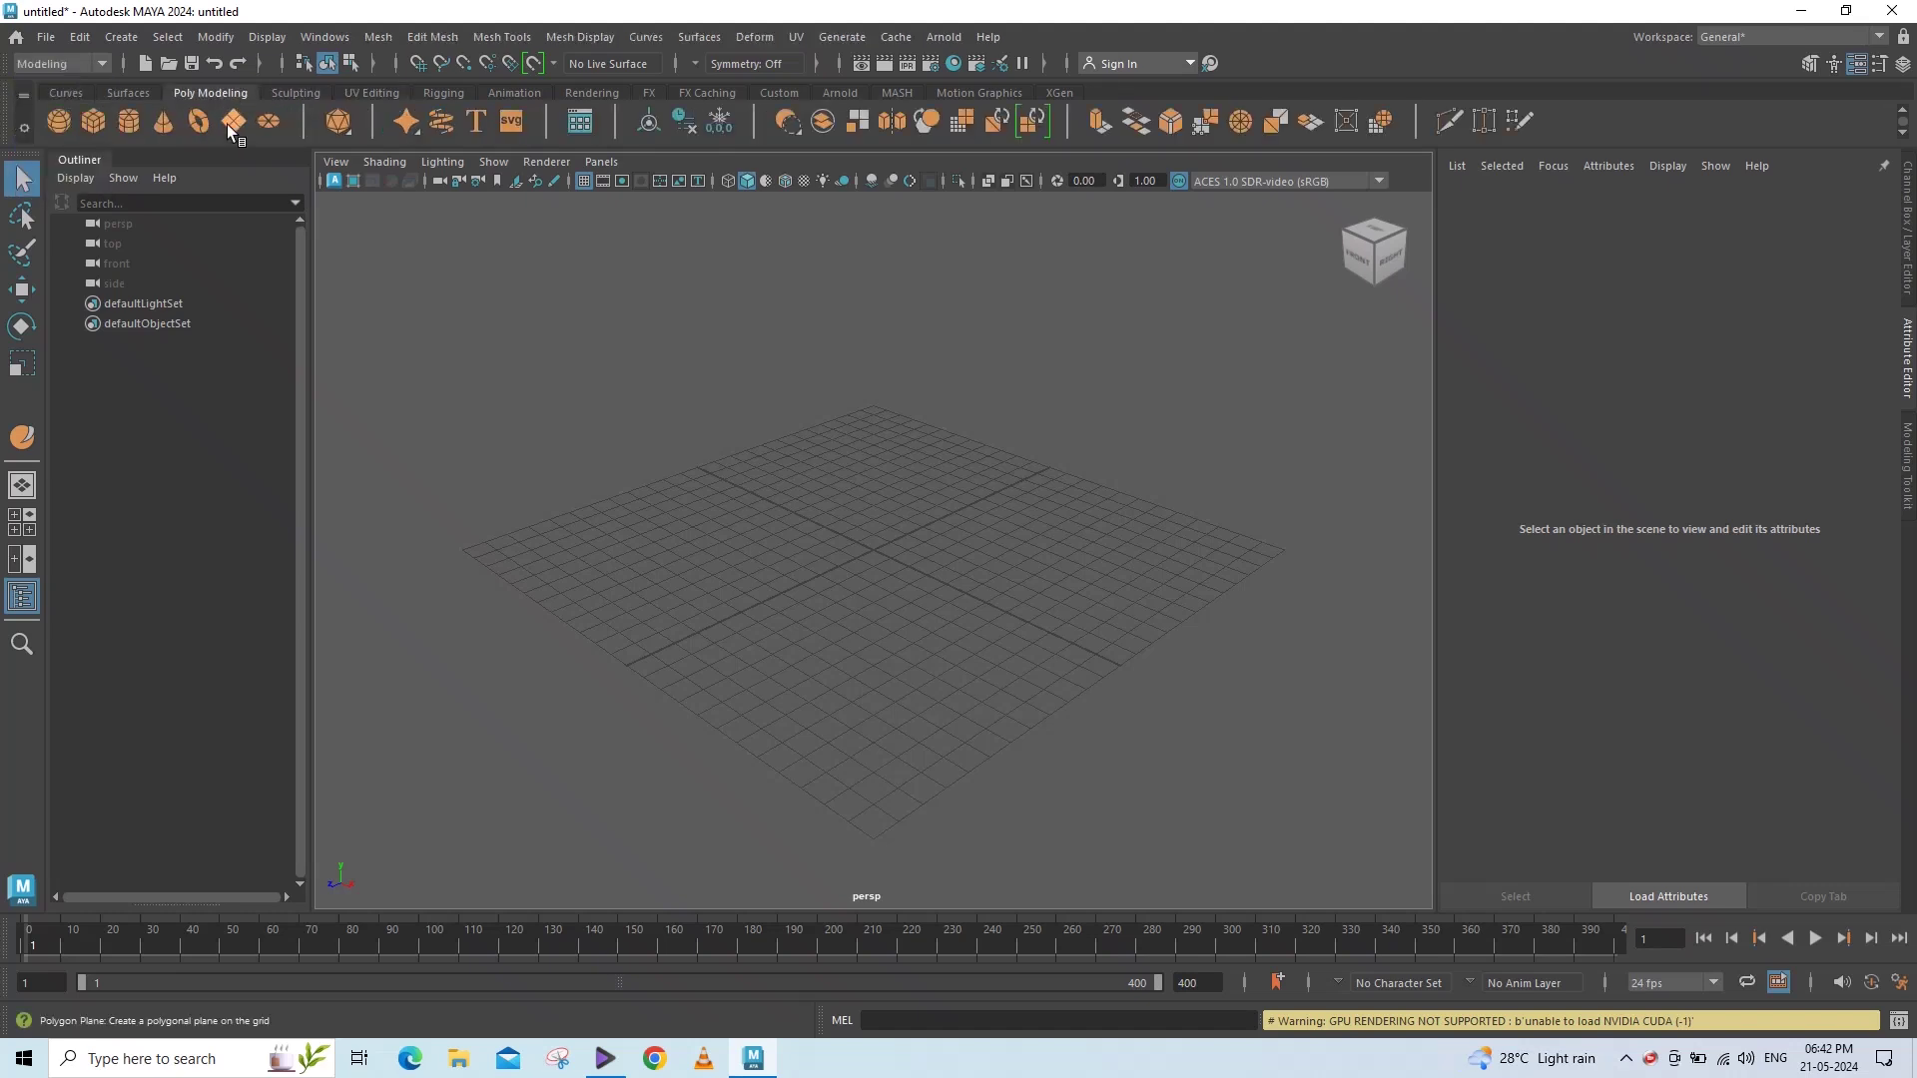
{"action": "left_click", "coordinate": [231, 120]}
Scale the plane uniformly to about 25.14 times its original size.
{"action": "left_click", "coordinate": [32, 366]}
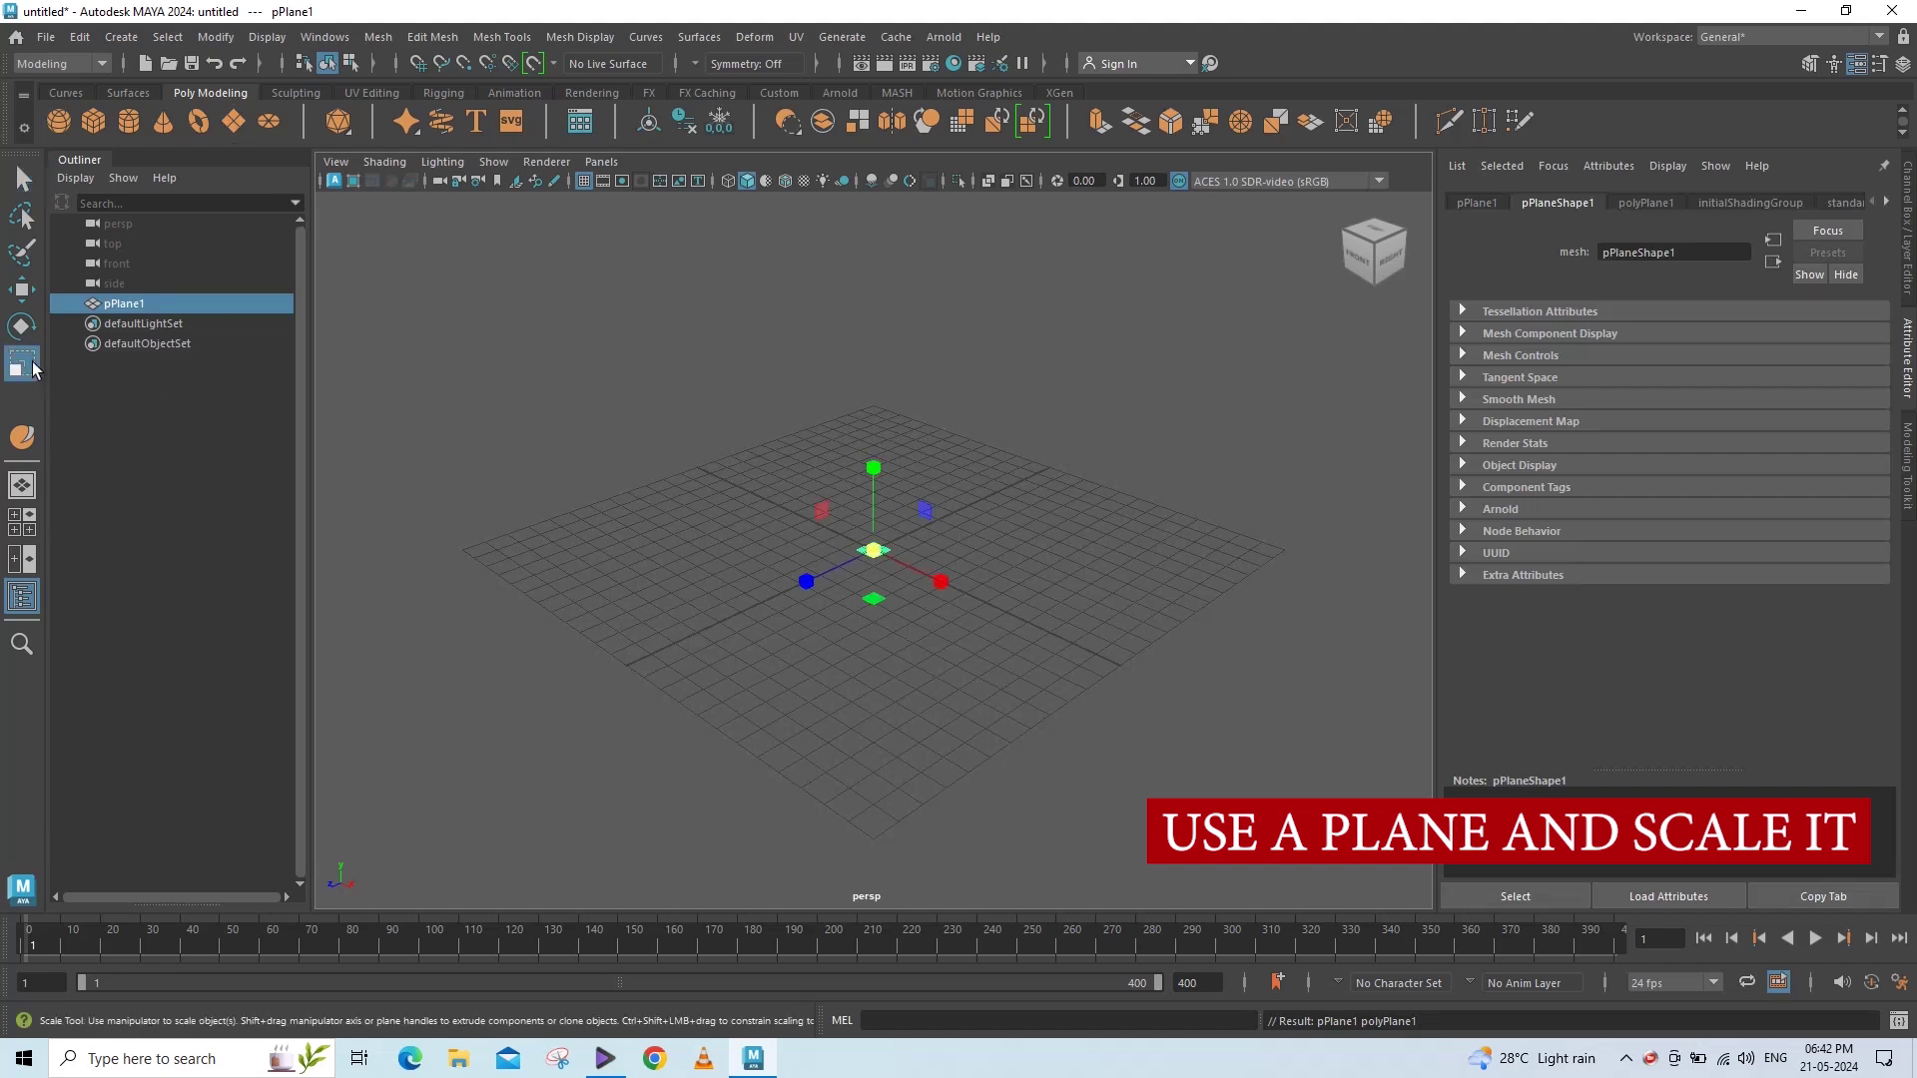
{"action": "left_click_drag", "start_coordinate": [870, 548], "coordinate": [1209, 548]}
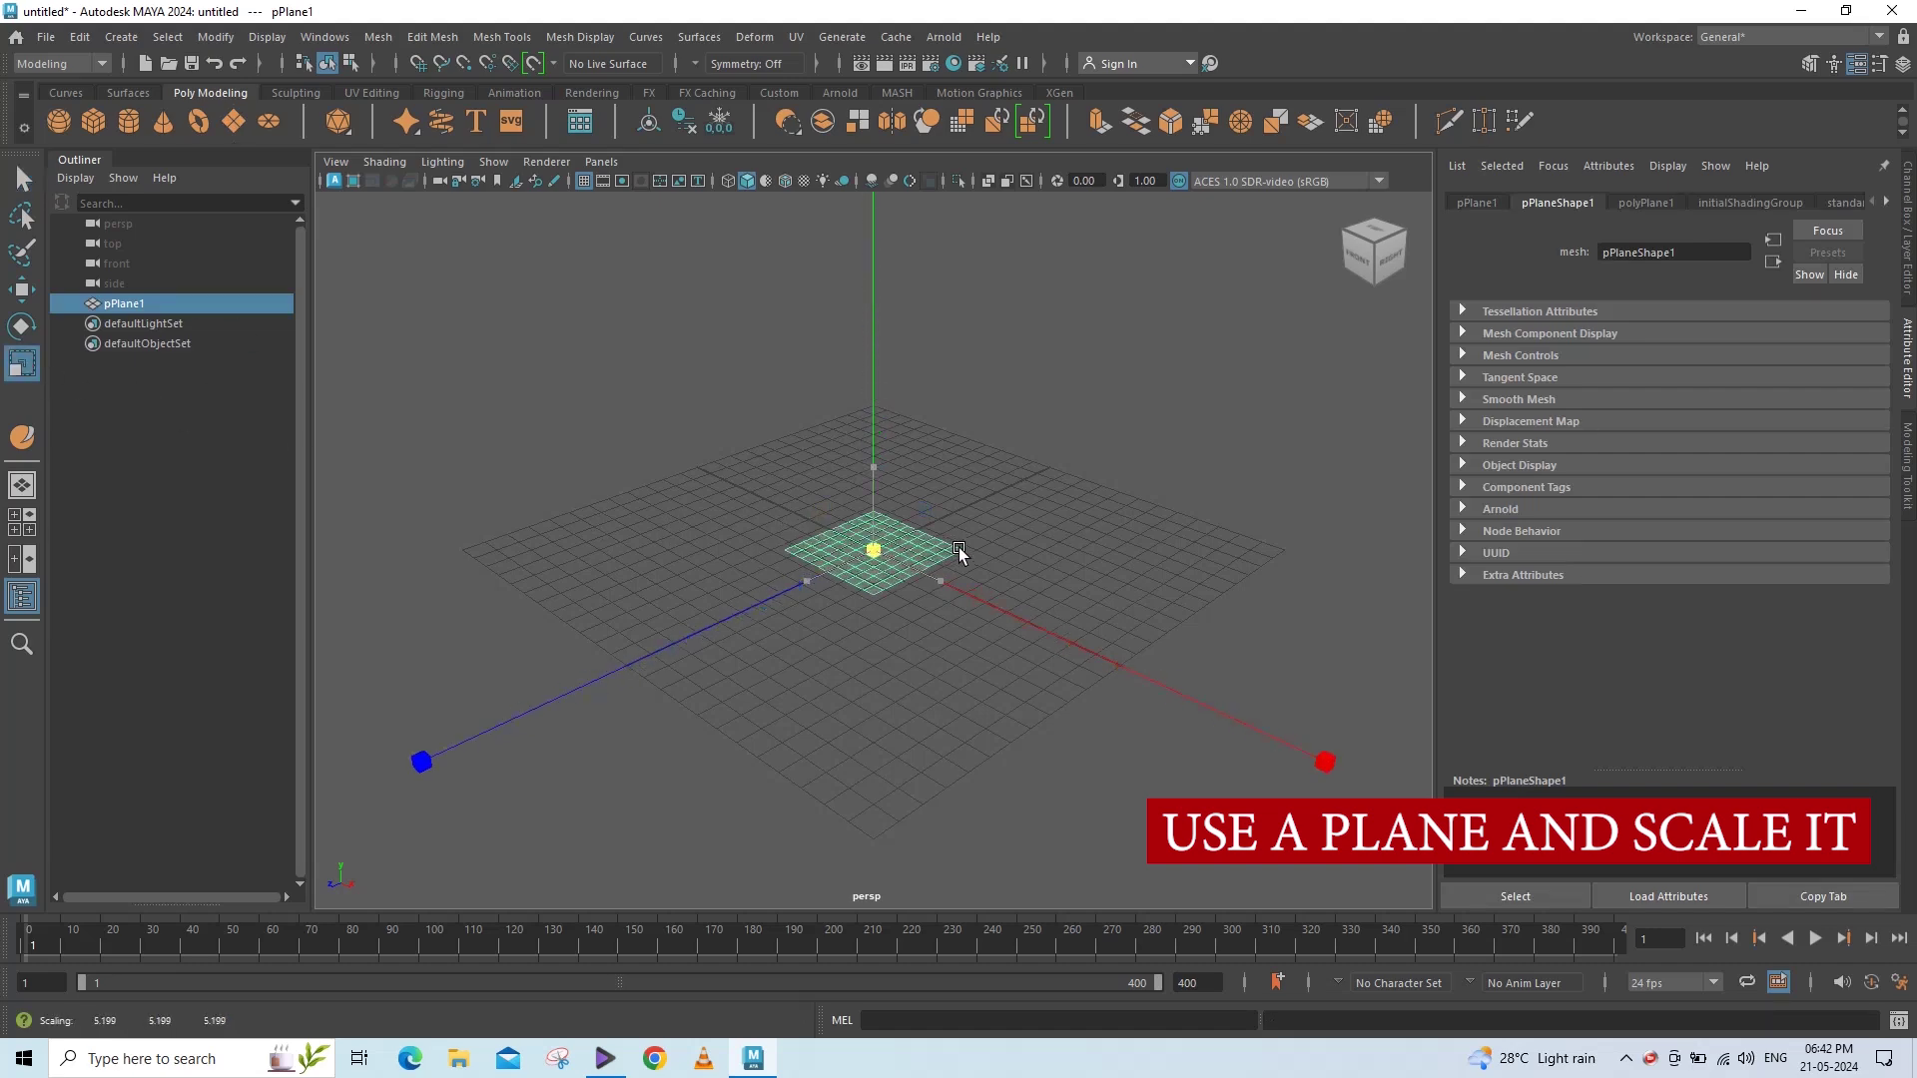
{"action": "left_click_drag", "start_coordinate": [1208, 547], "coordinate": [1293, 544]}
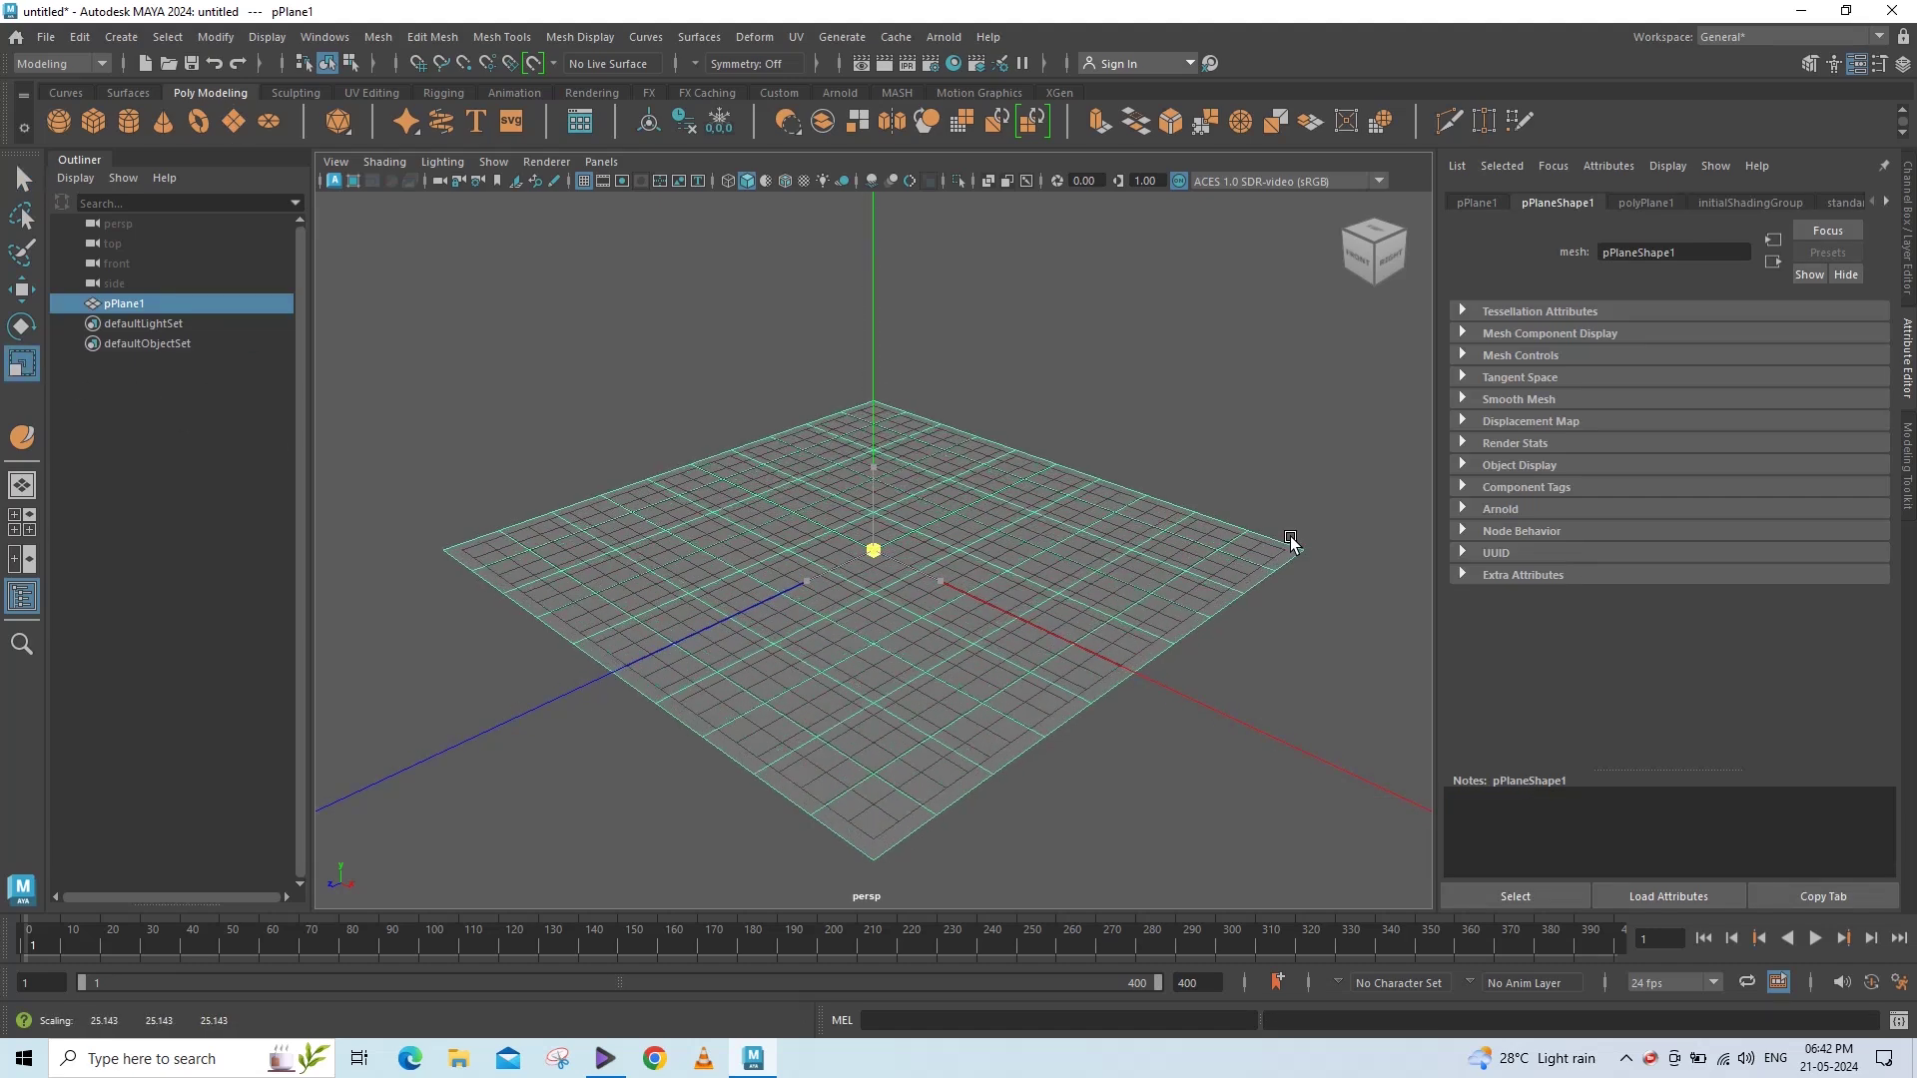
{"action": "left_click", "coordinate": [1663, 197]}
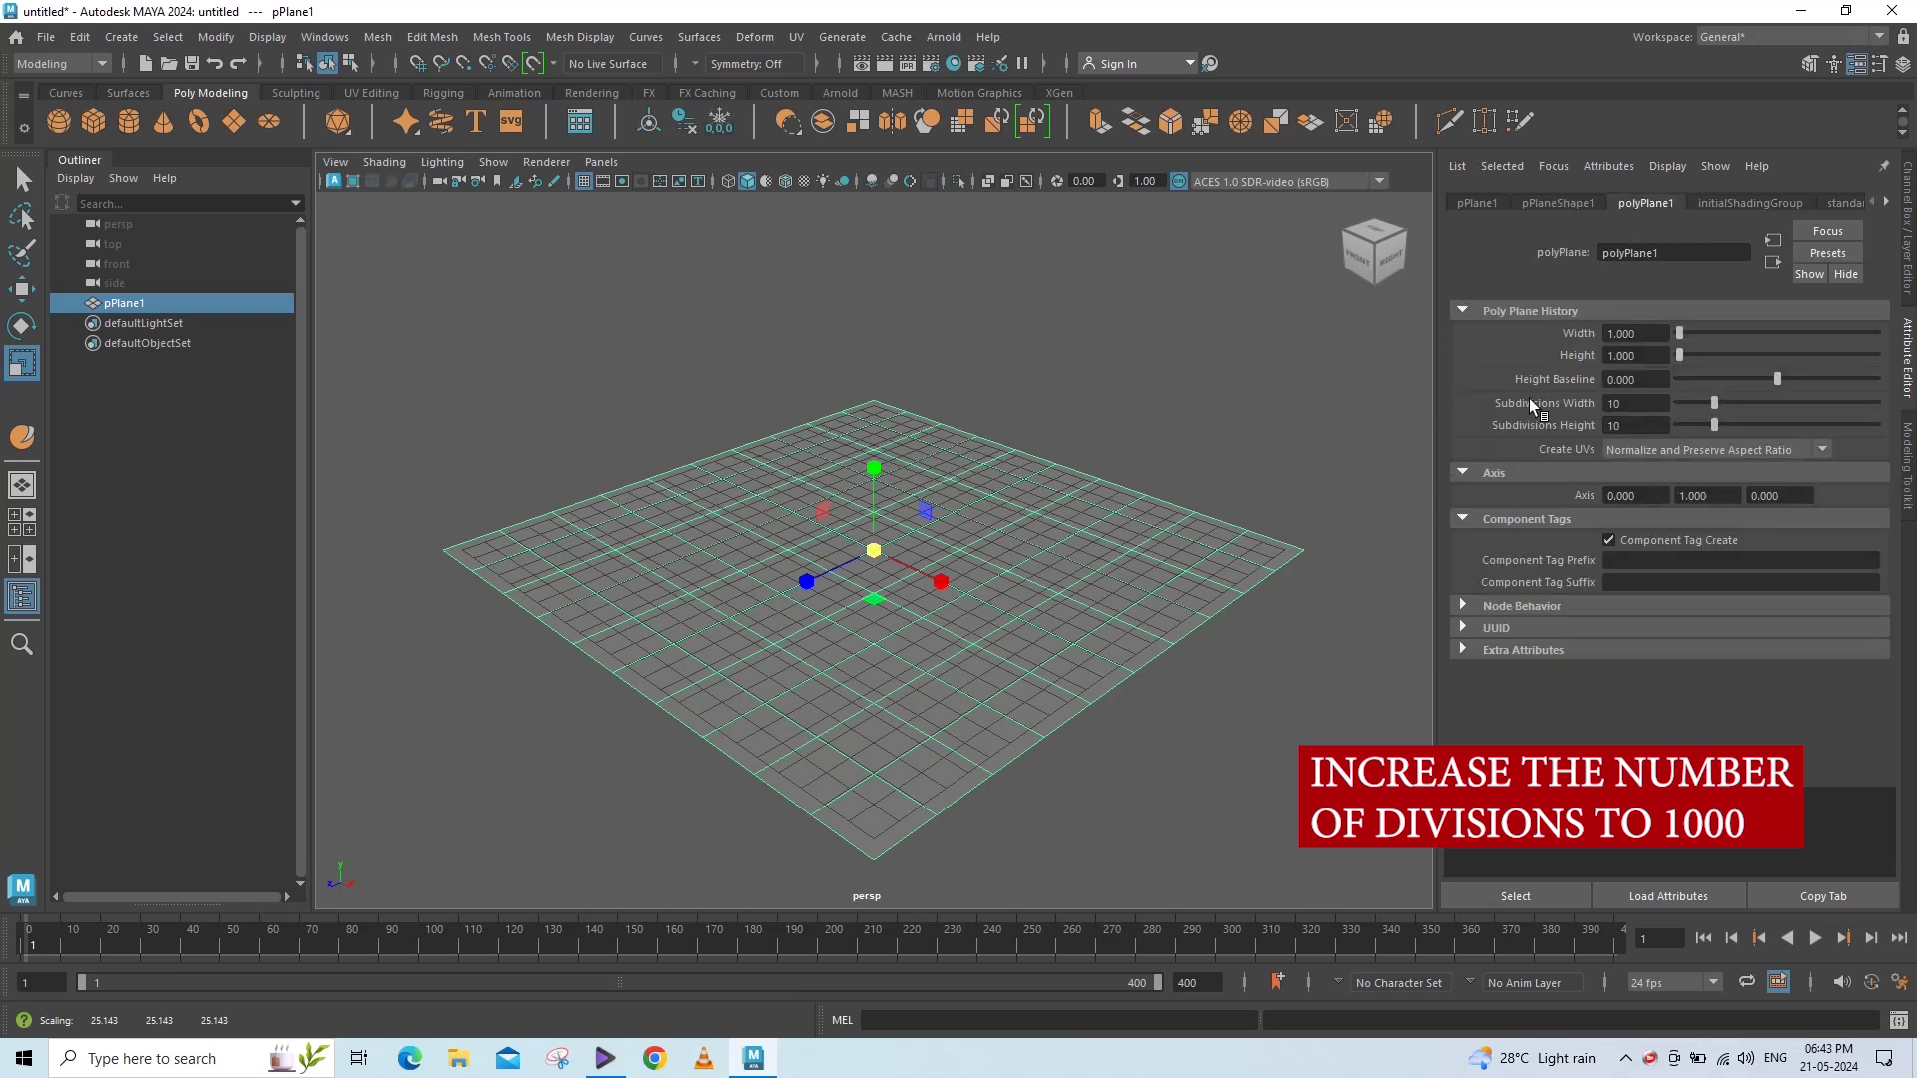
Set the plane's Subdivisions Width to 1000.
{"action": "left_click", "coordinate": [1603, 403]}
{"action": "type", "text": "00"}
{"action": "key", "text": "Return"}
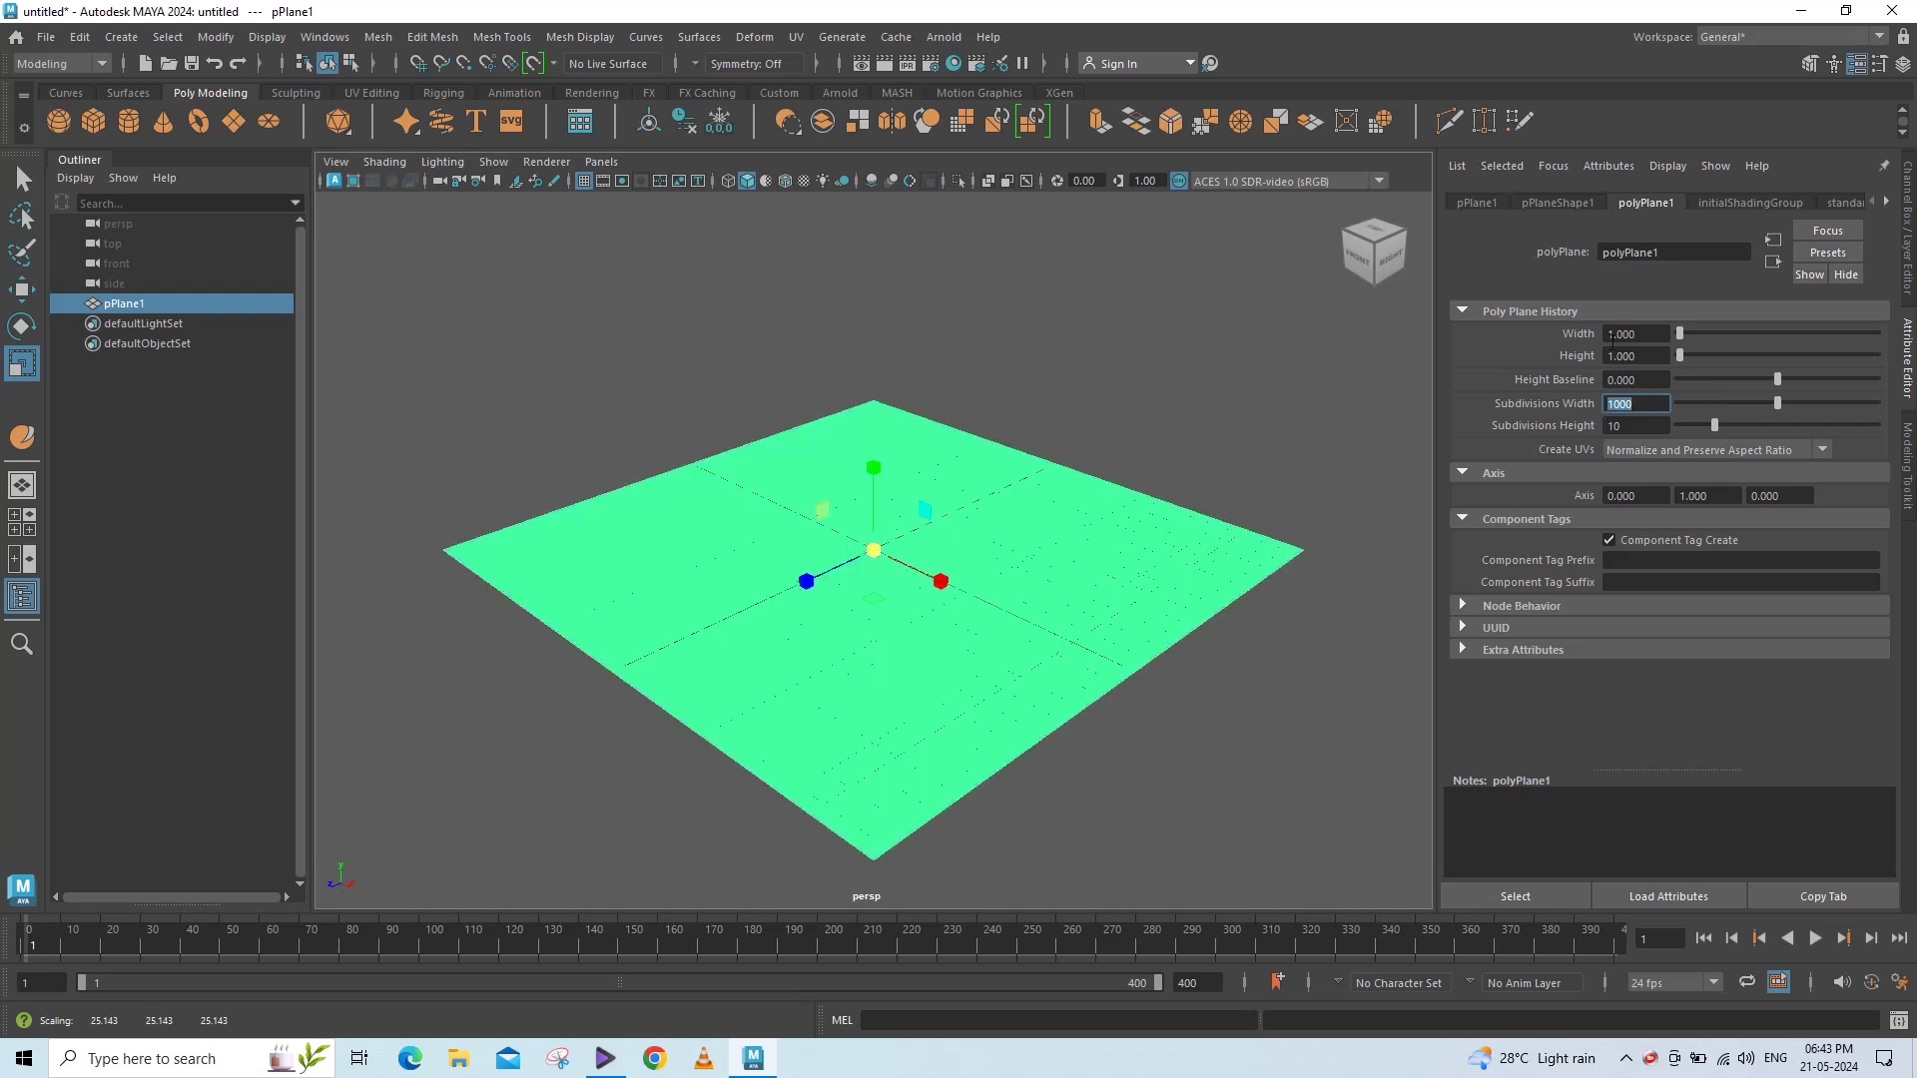
Set Subdivisions Height to 1000 and accept the large-value warning.
{"action": "left_click", "coordinate": [1697, 426]}
{"action": "left_click", "coordinate": [1685, 423]}
{"action": "left_click", "coordinate": [1616, 429]}
{"action": "left_click_drag", "start_coordinate": [1616, 432], "coordinate": [1601, 429]}
{"action": "type", "text": "00"}
{"action": "key", "text": "Return"}
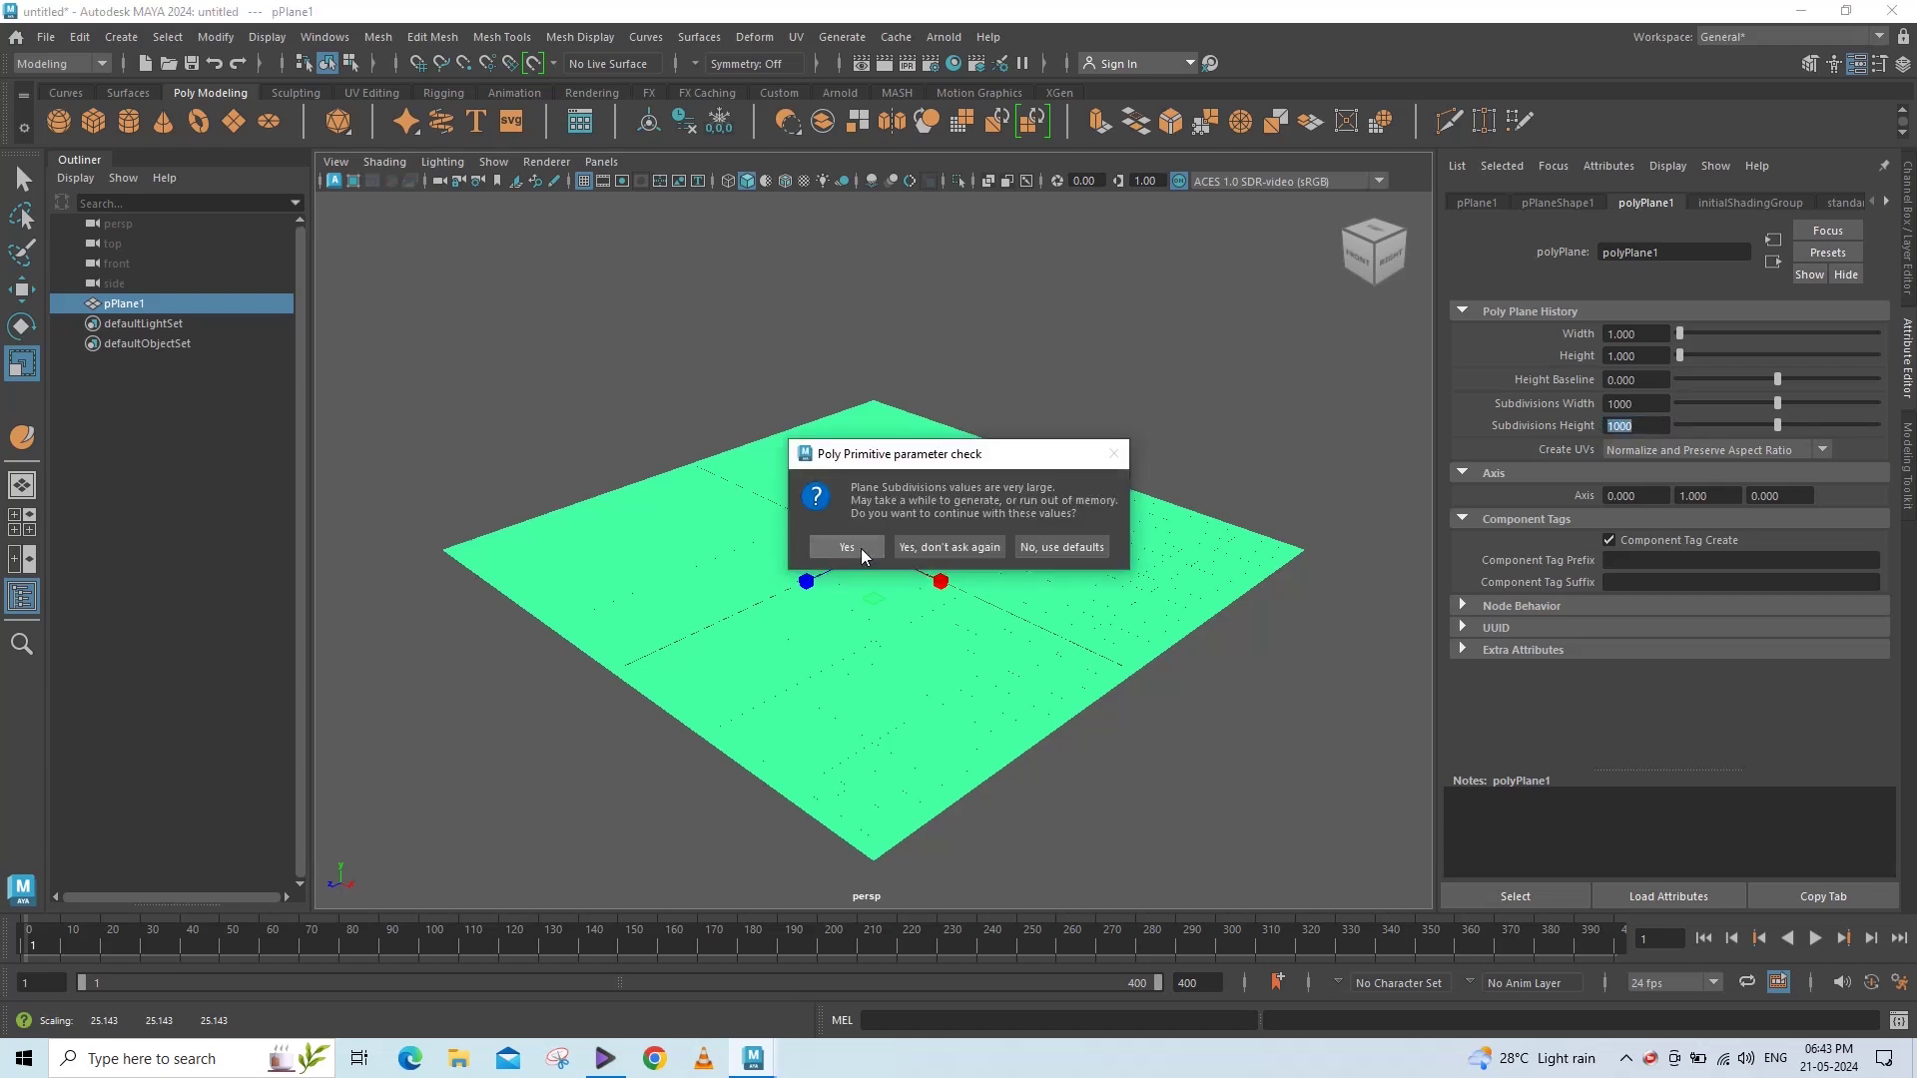
{"action": "left_click", "coordinate": [861, 548]}
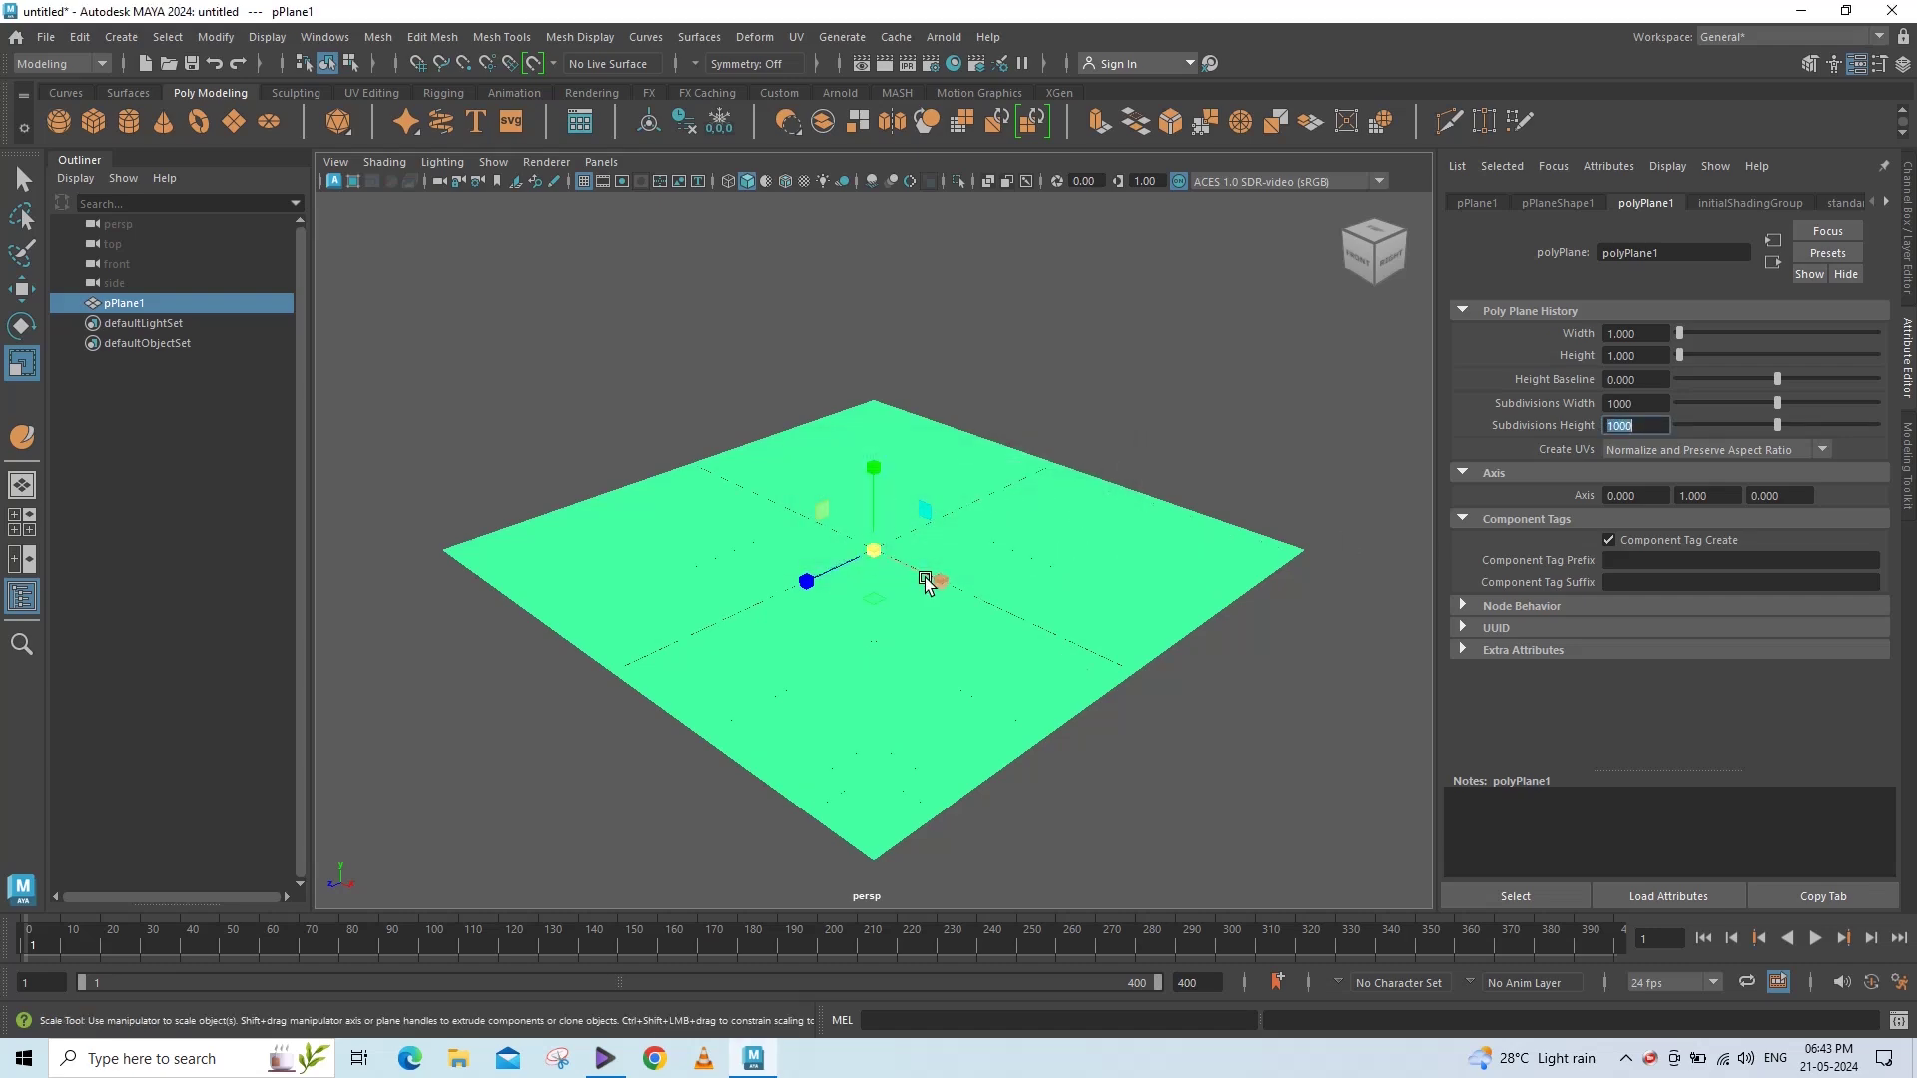
Zoom and pan the view to recentre the dense plane.
{"action": "scroll", "coordinate": [925, 583], "scroll_direction": "up", "scroll_amount": 3}
{"action": "scroll", "coordinate": [924, 583], "scroll_direction": "up", "scroll_amount": 2}
{"action": "scroll", "coordinate": [925, 583], "scroll_direction": "down", "scroll_amount": 1}
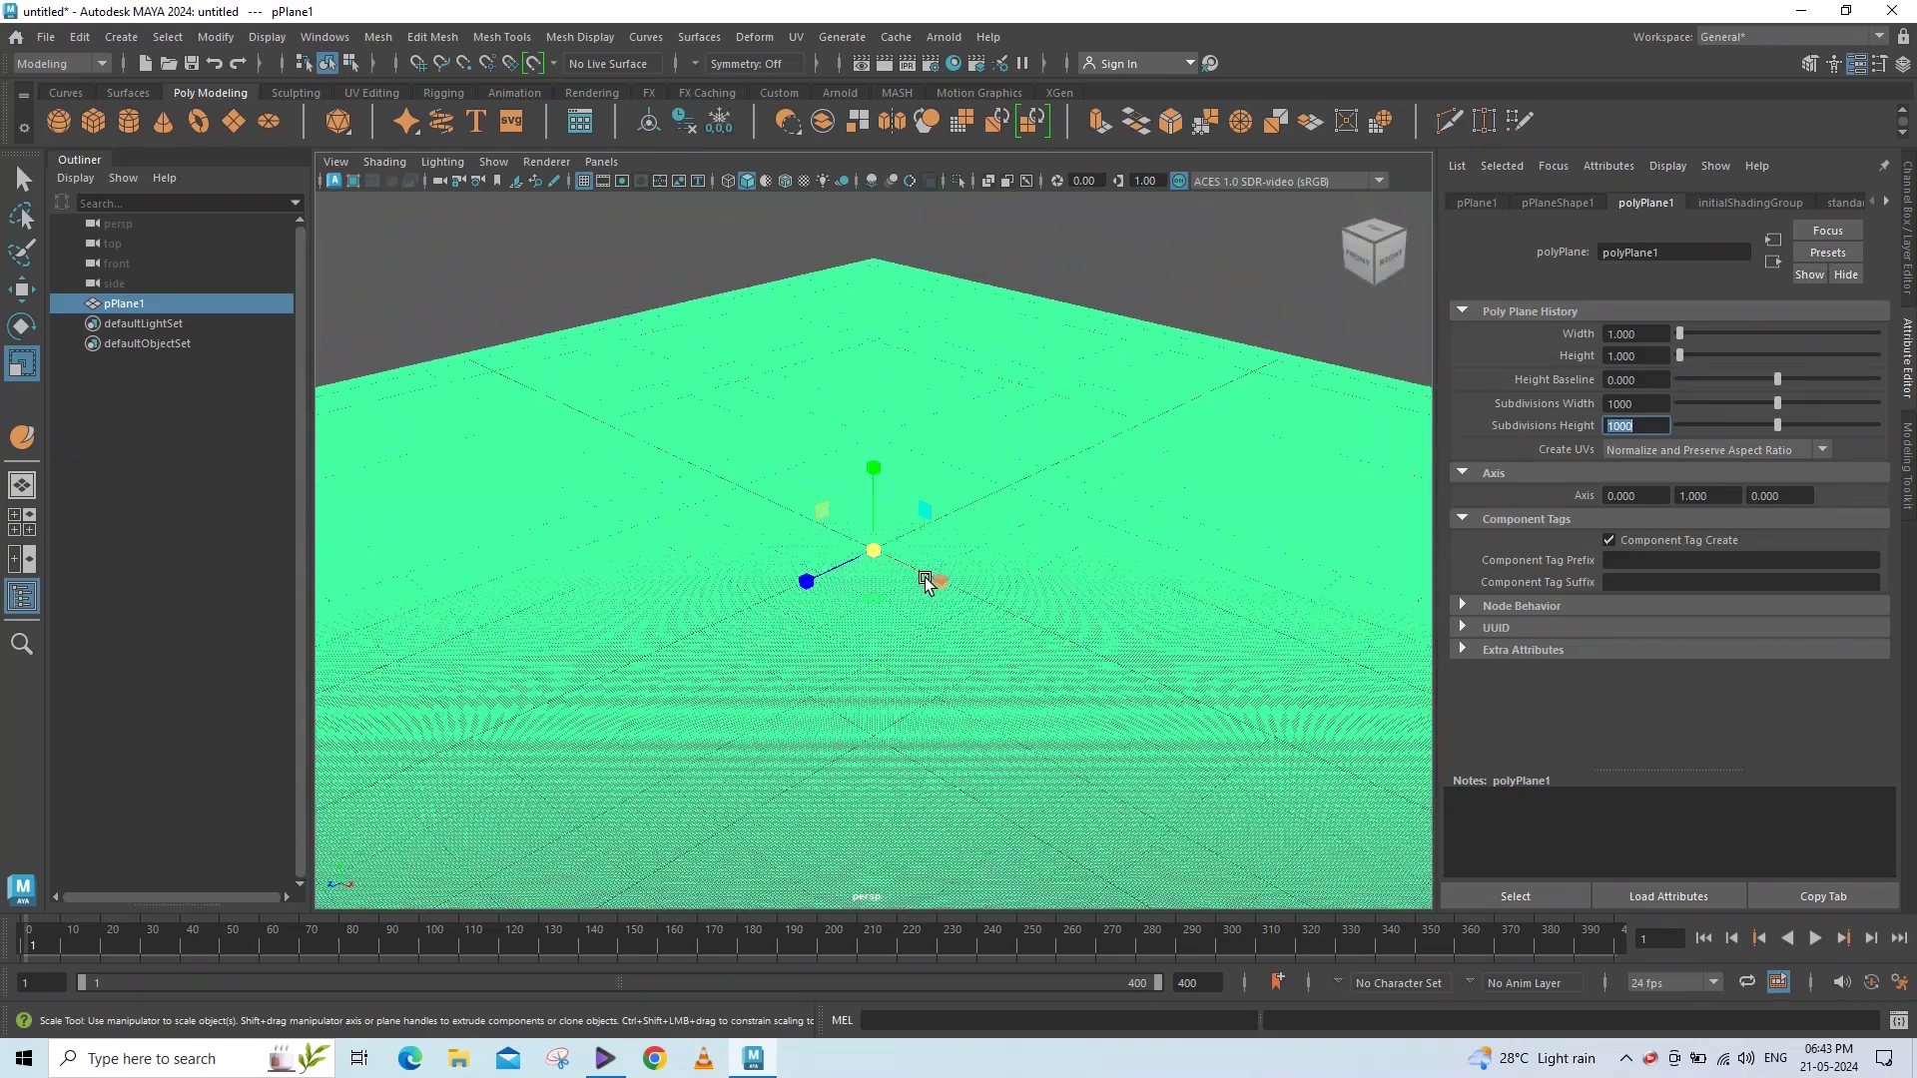
{"action": "scroll", "coordinate": [924, 583], "scroll_direction": "down", "scroll_amount": 2}
{"action": "scroll", "coordinate": [926, 580], "scroll_direction": "down", "scroll_amount": 2}
{"action": "scroll", "coordinate": [933, 581], "scroll_direction": "down", "scroll_amount": 1}
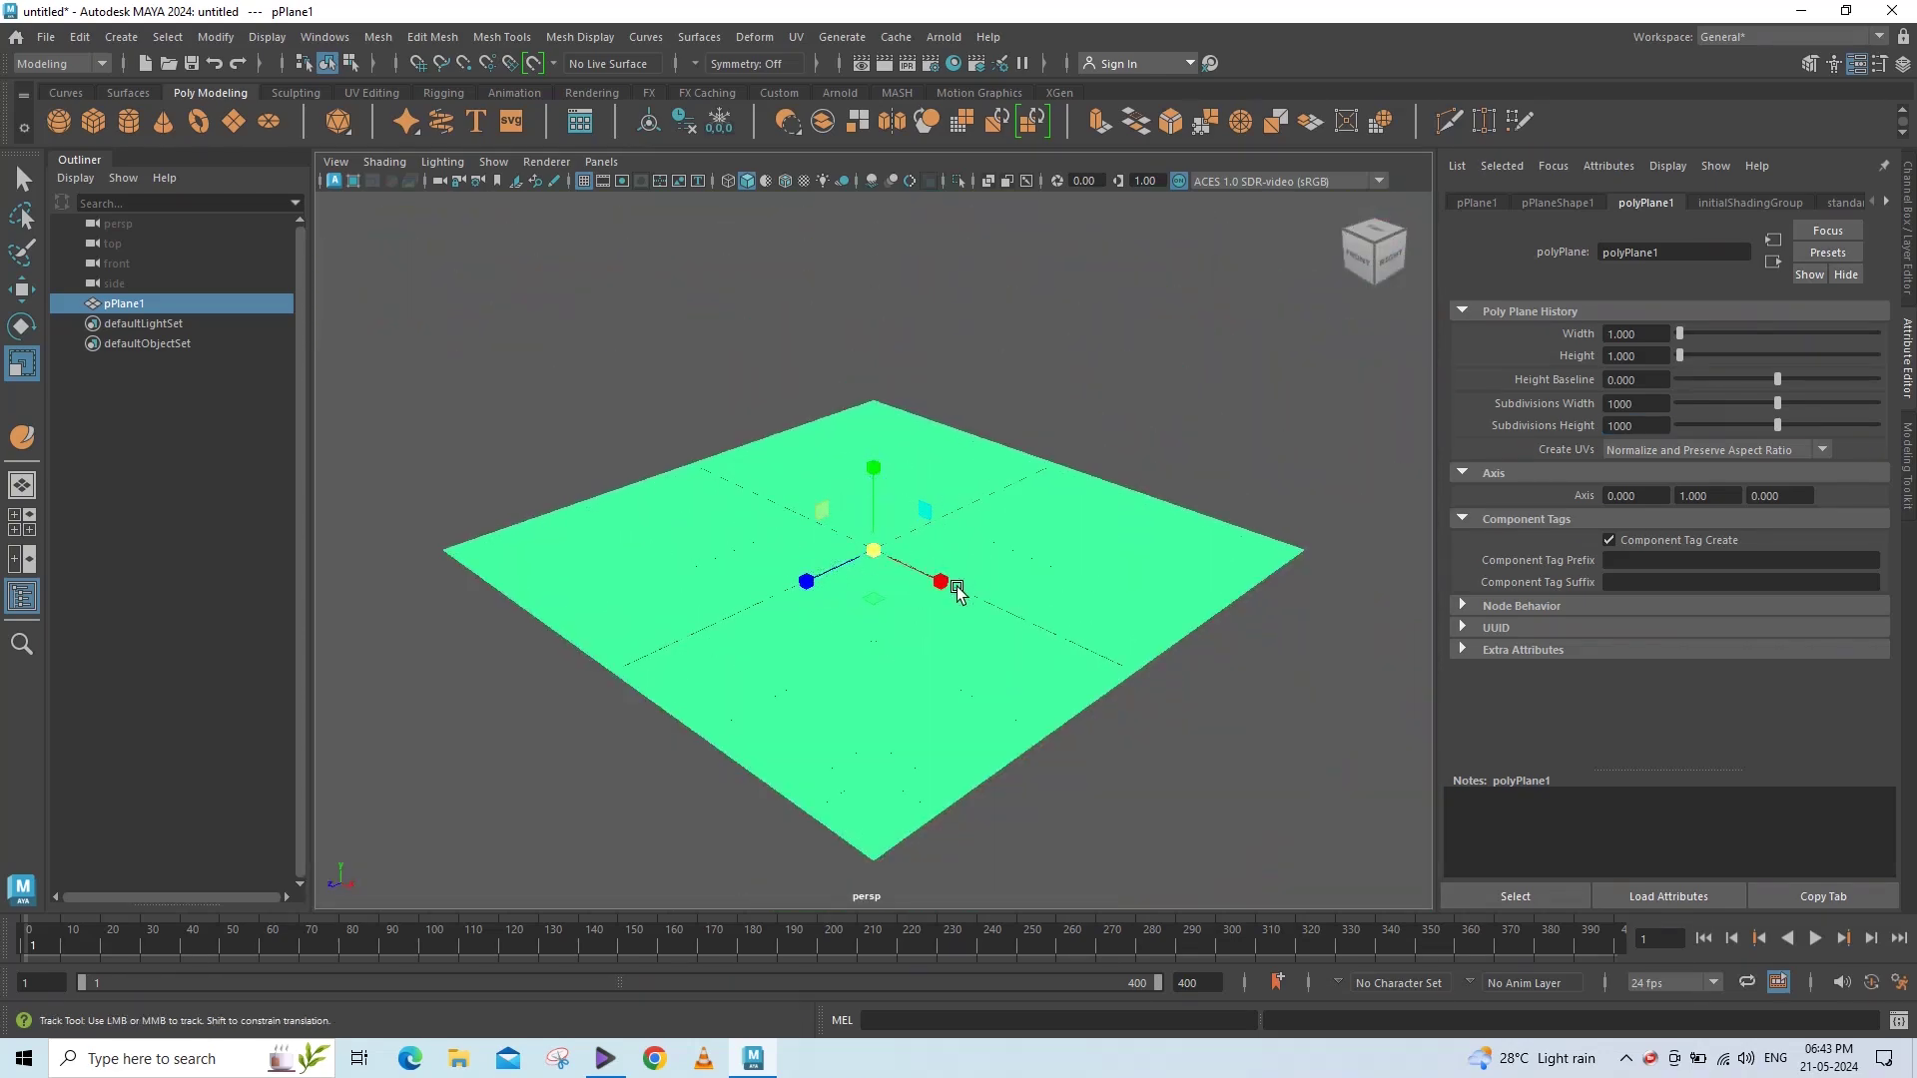
{"action": "middle_click_drag", "start_coordinate": [956, 591], "coordinate": [957, 584], "text": "alt"}
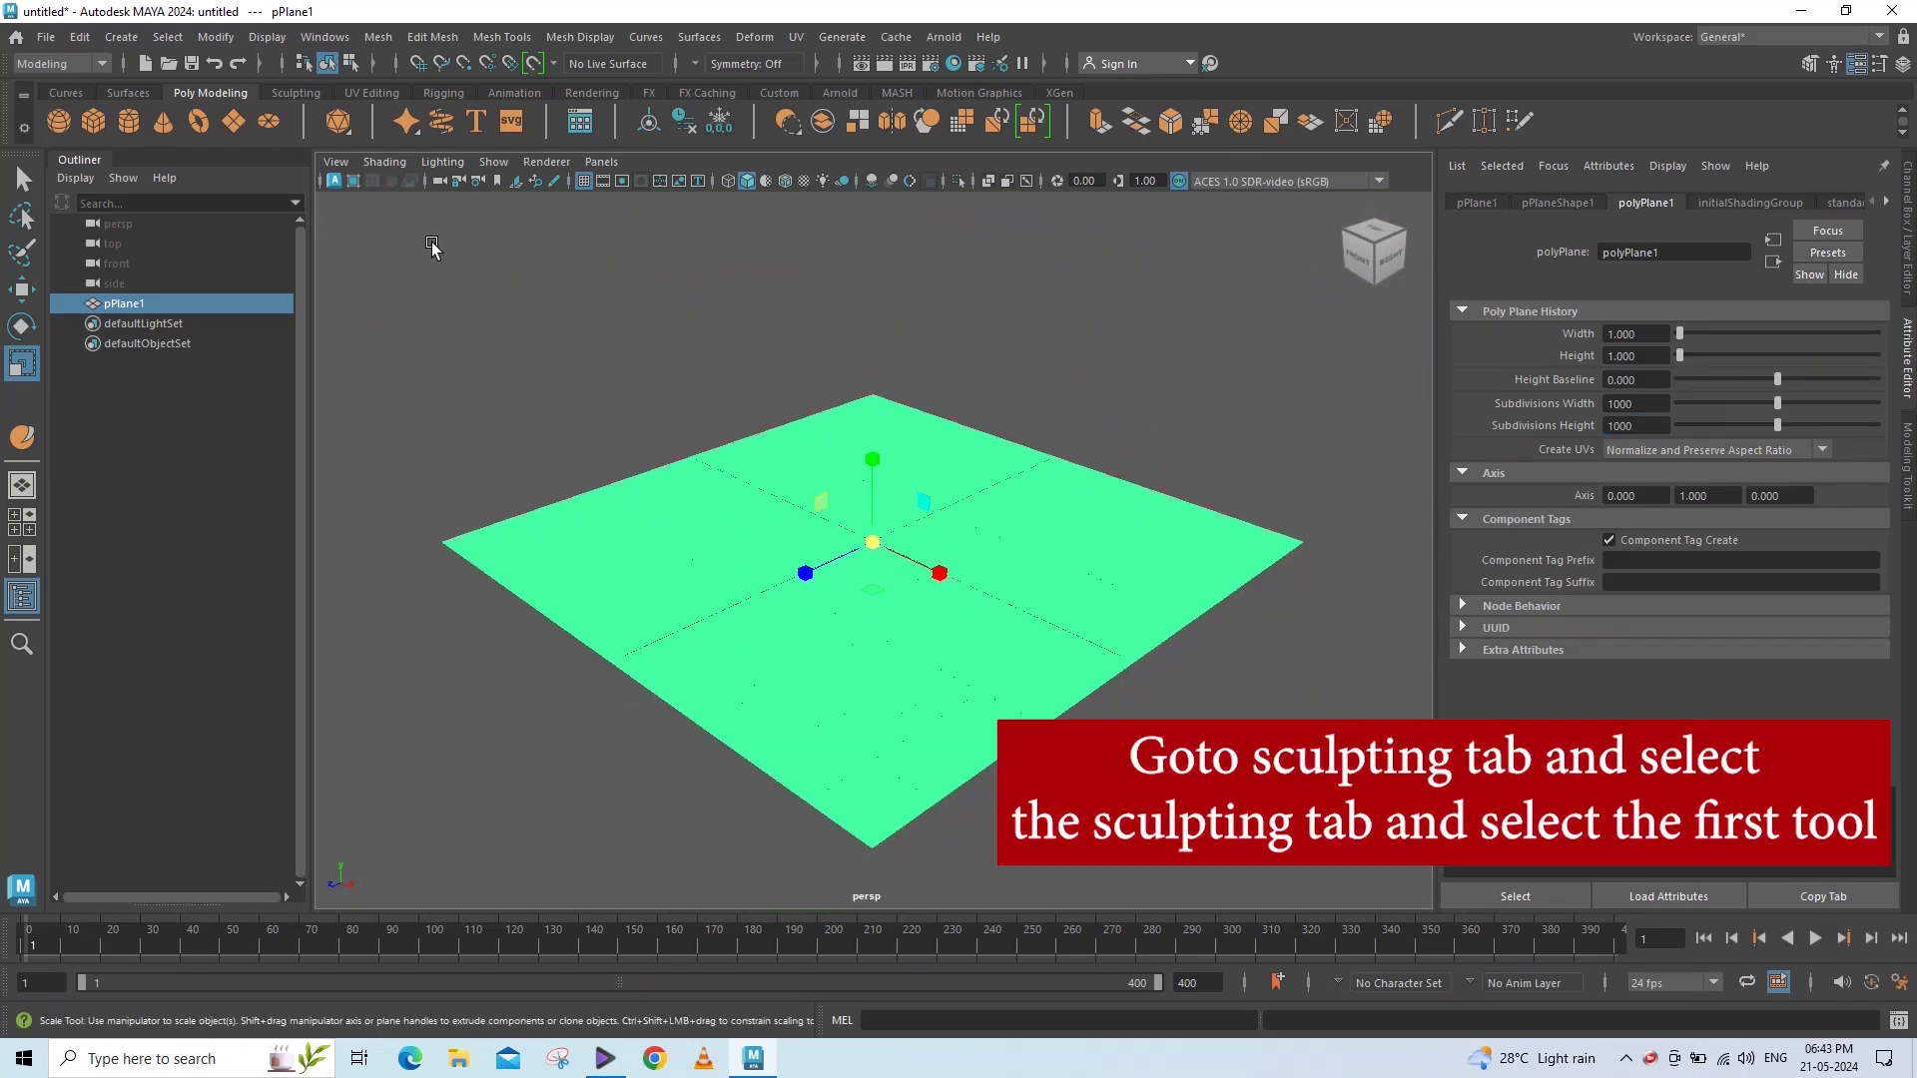
{"action": "left_click", "coordinate": [306, 94]}
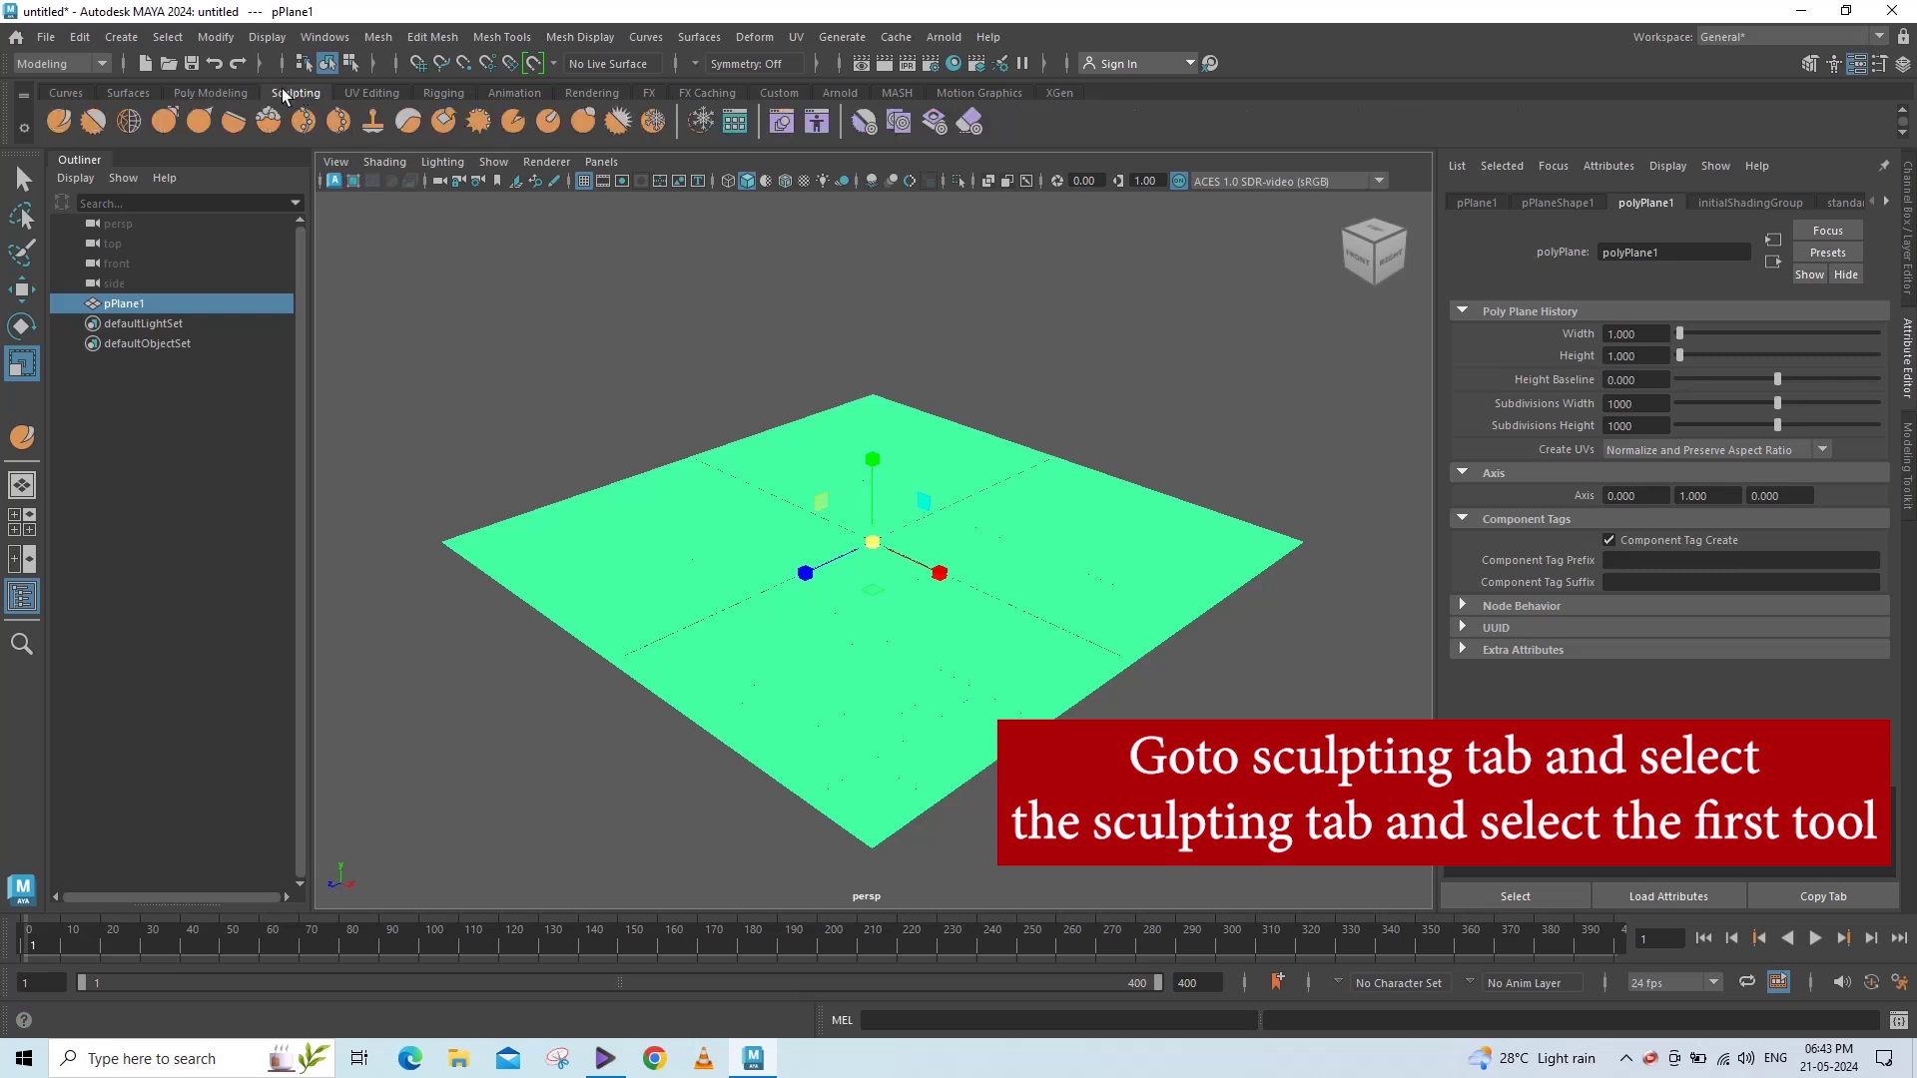
Select the Sculpt Tool and reset its settings to the defaults.
{"action": "left_click", "coordinate": [56, 122]}
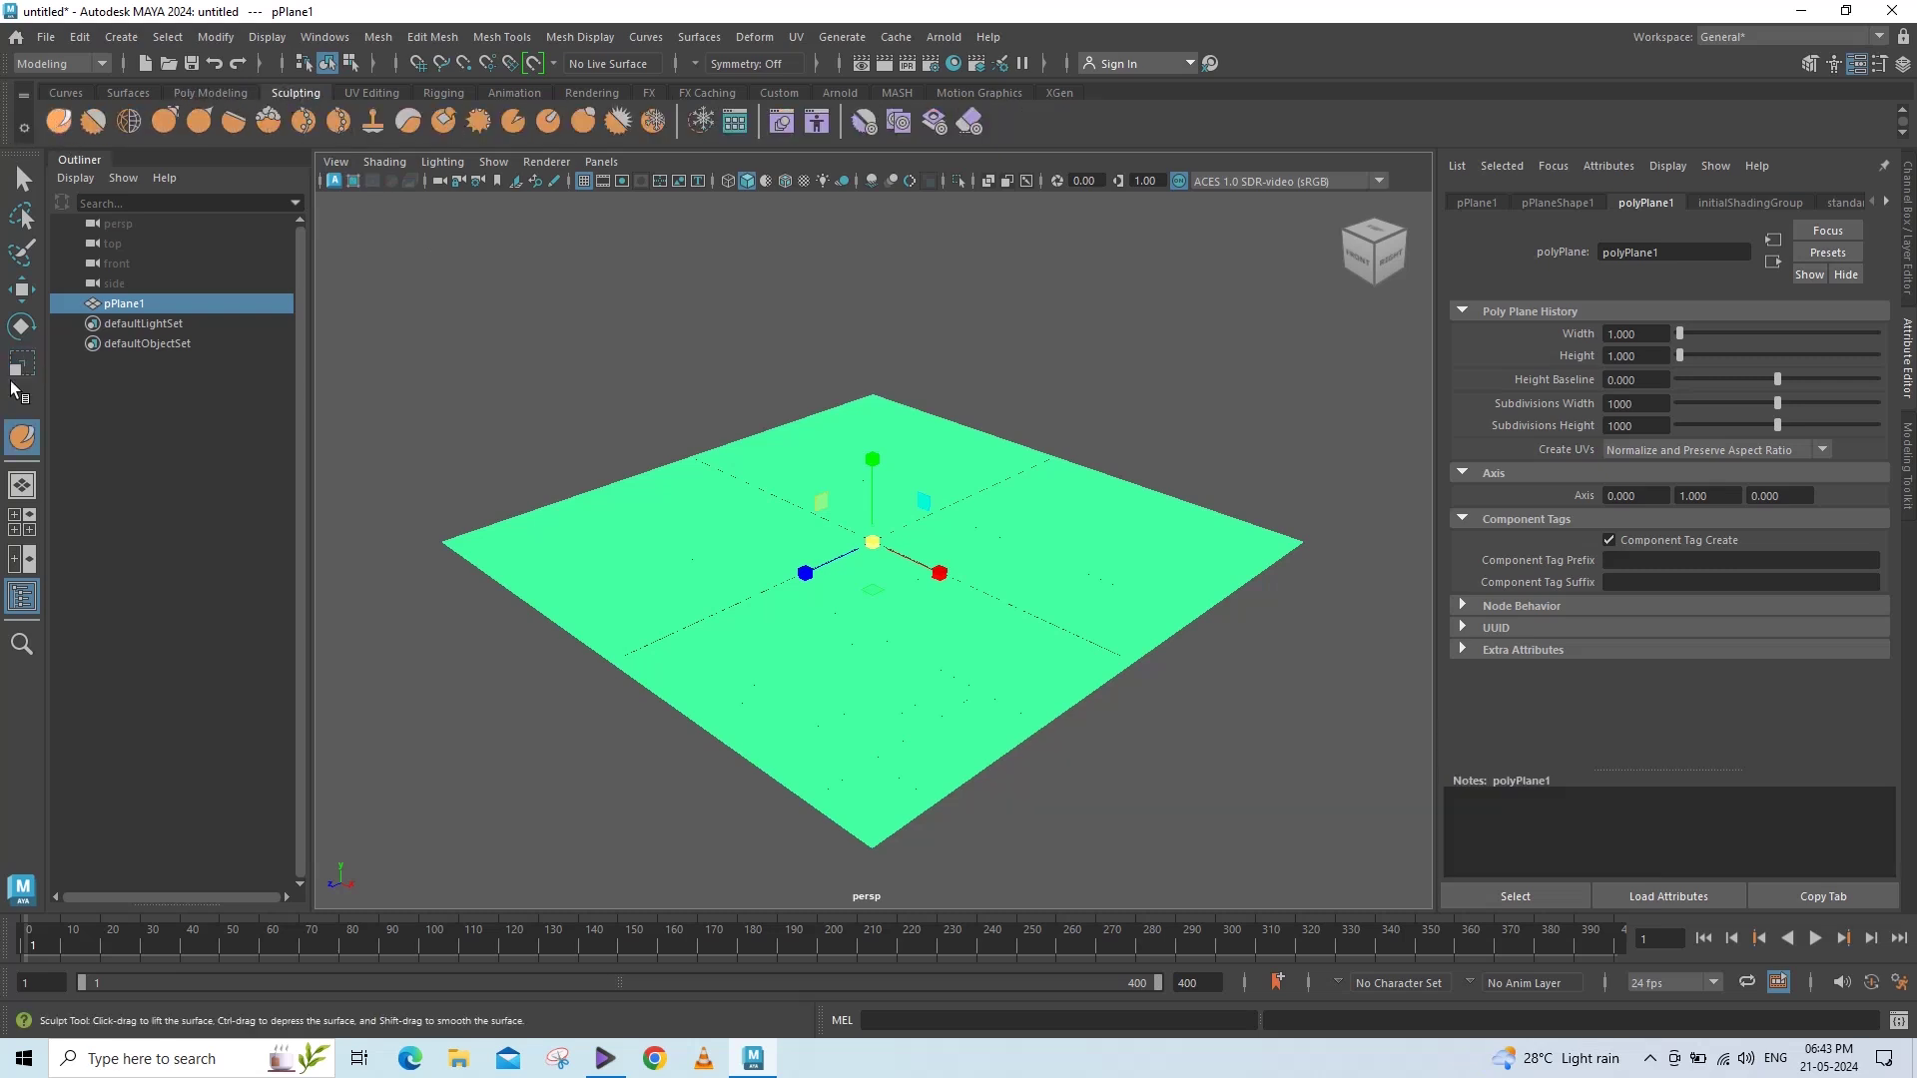
{"action": "double_click", "coordinate": [30, 440]}
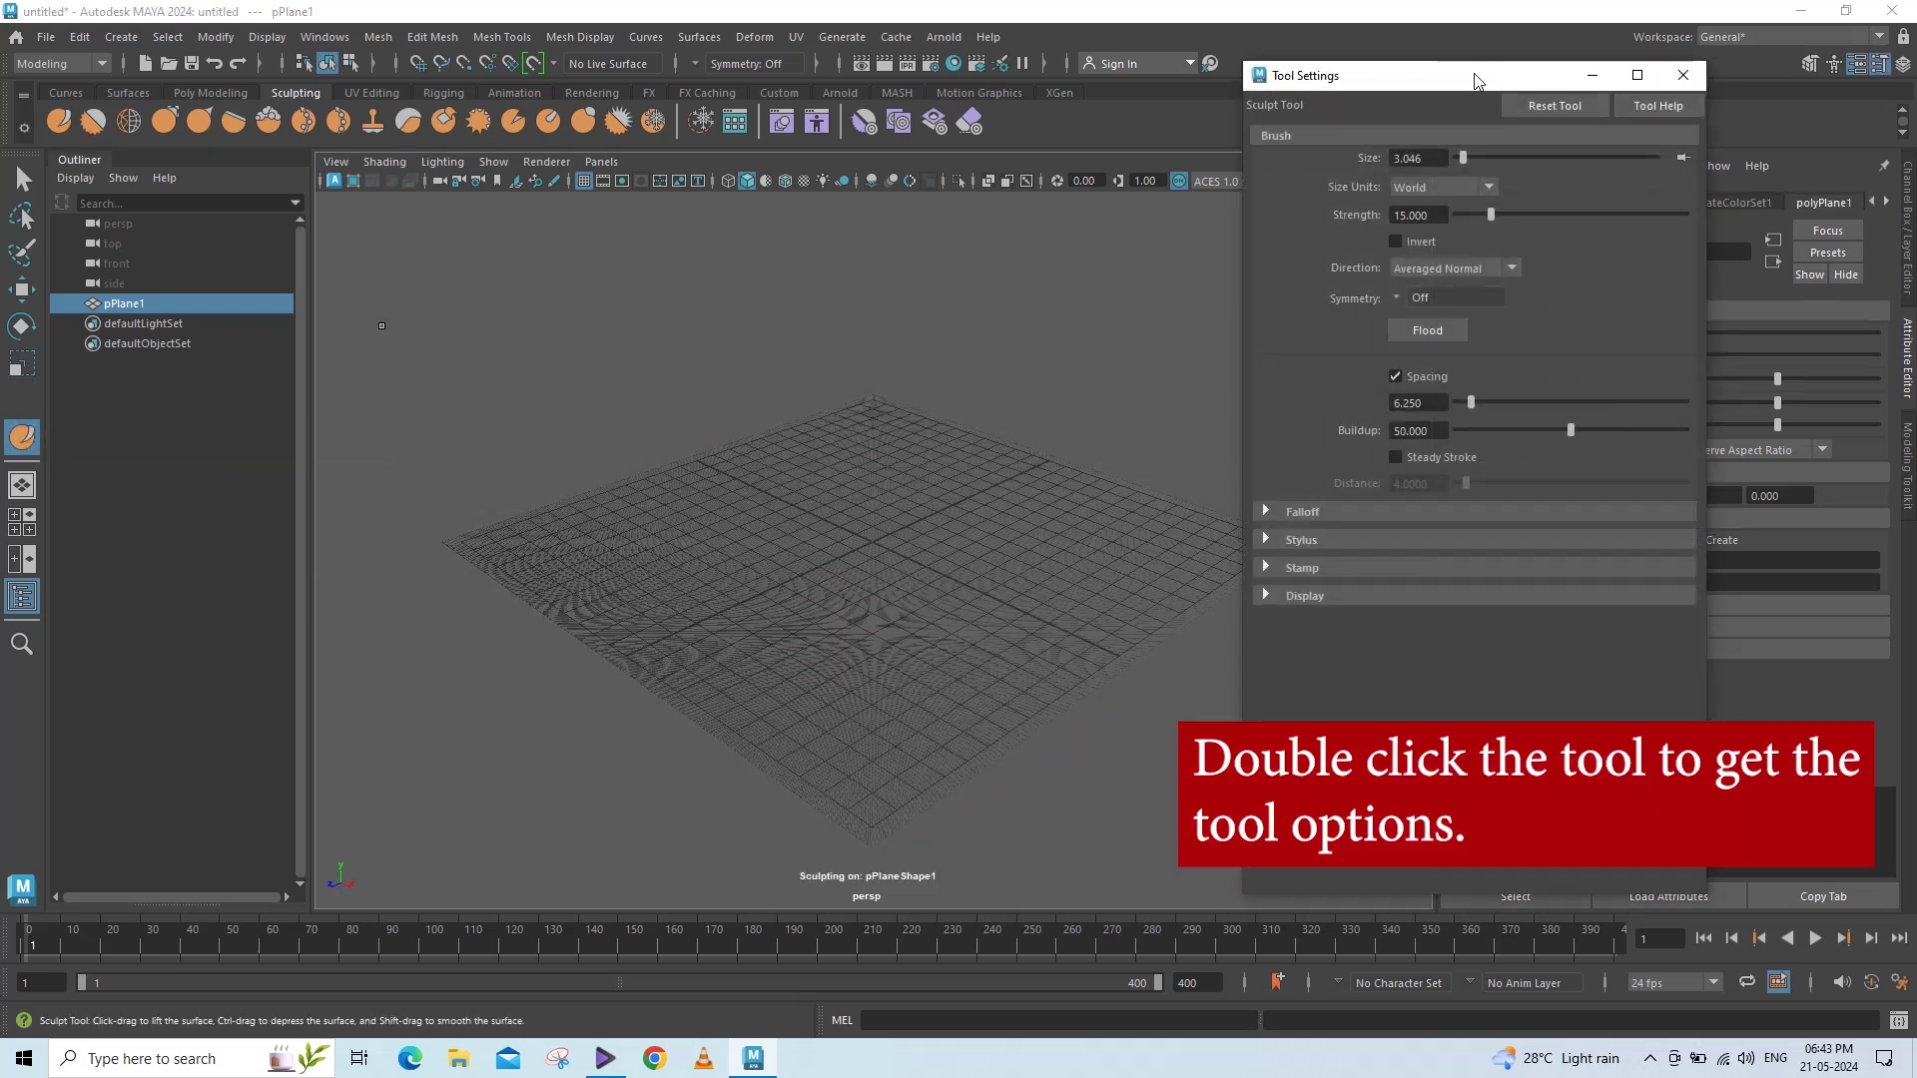
{"action": "left_click_drag", "start_coordinate": [1476, 80], "coordinate": [1113, 85]}
{"action": "left_click", "coordinate": [1168, 117]}
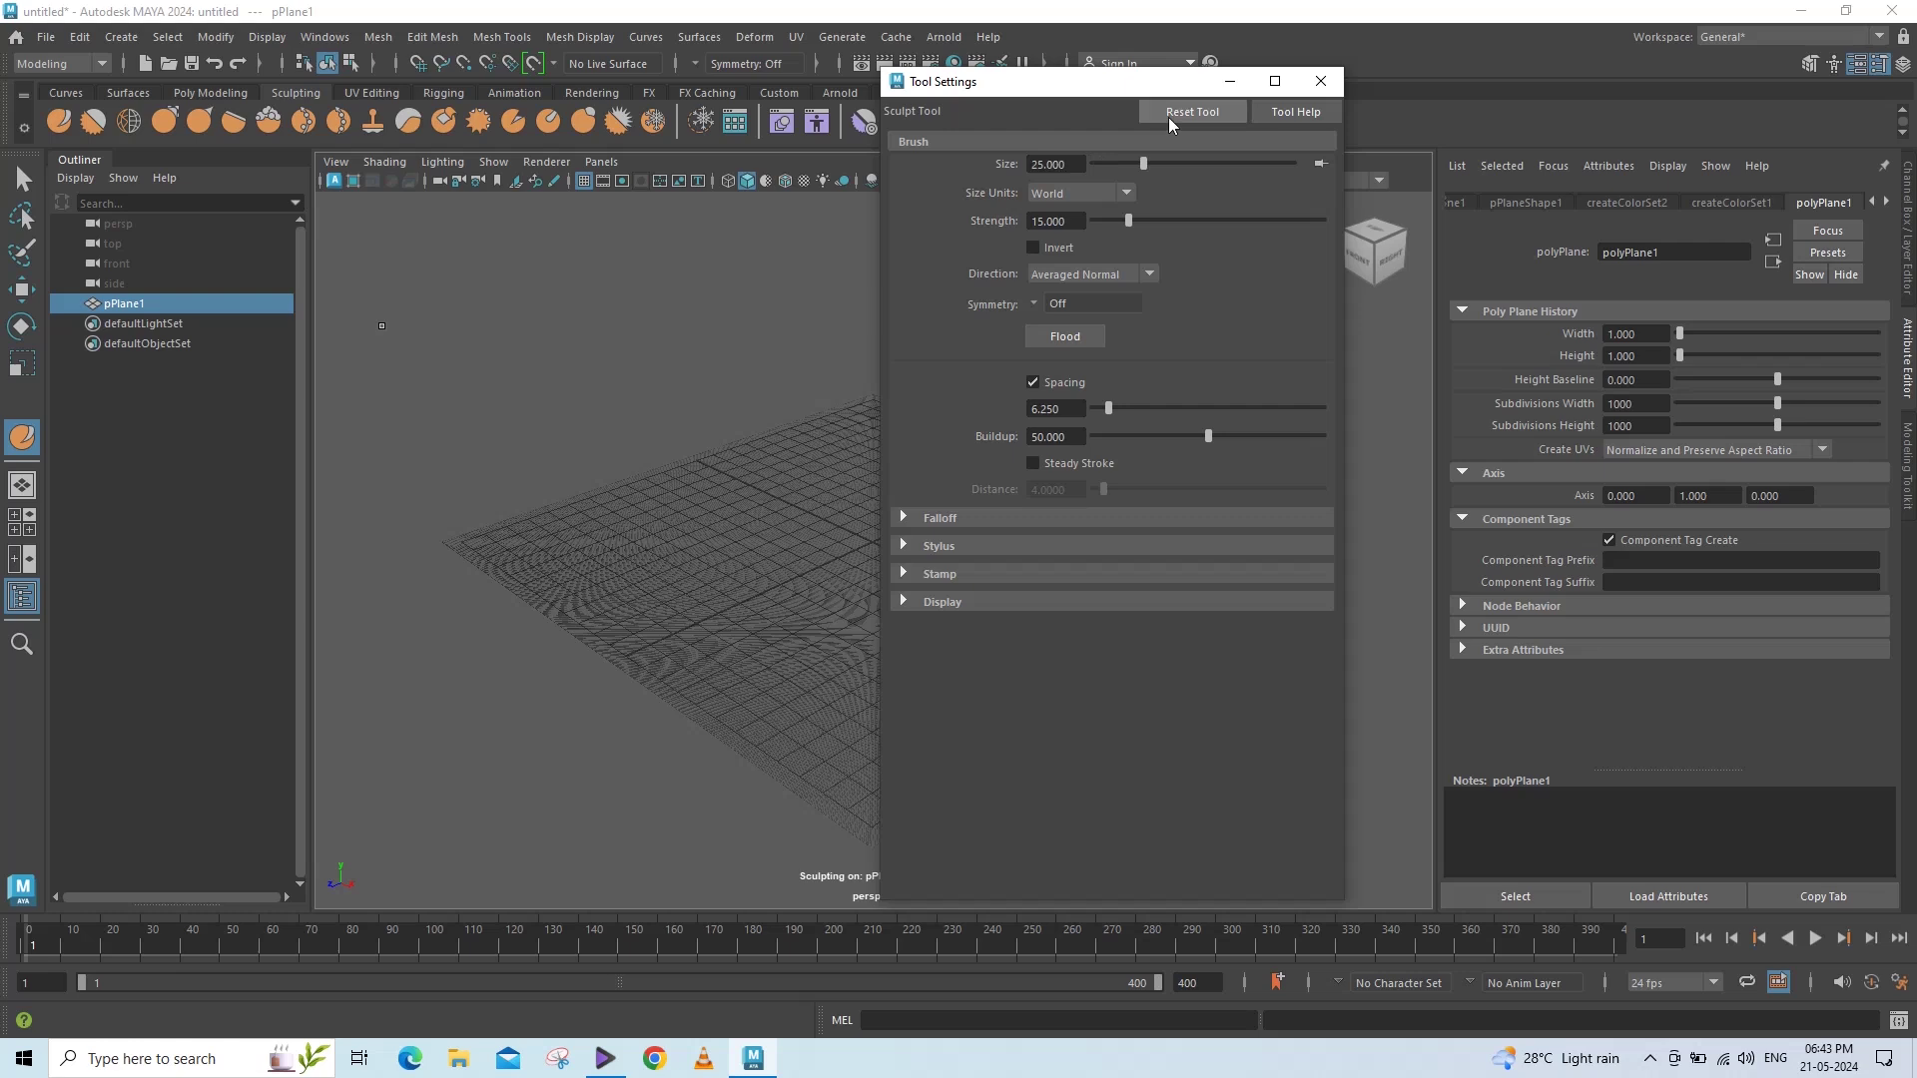
{"action": "left_click_drag", "start_coordinate": [961, 93], "coordinate": [1295, 93]}
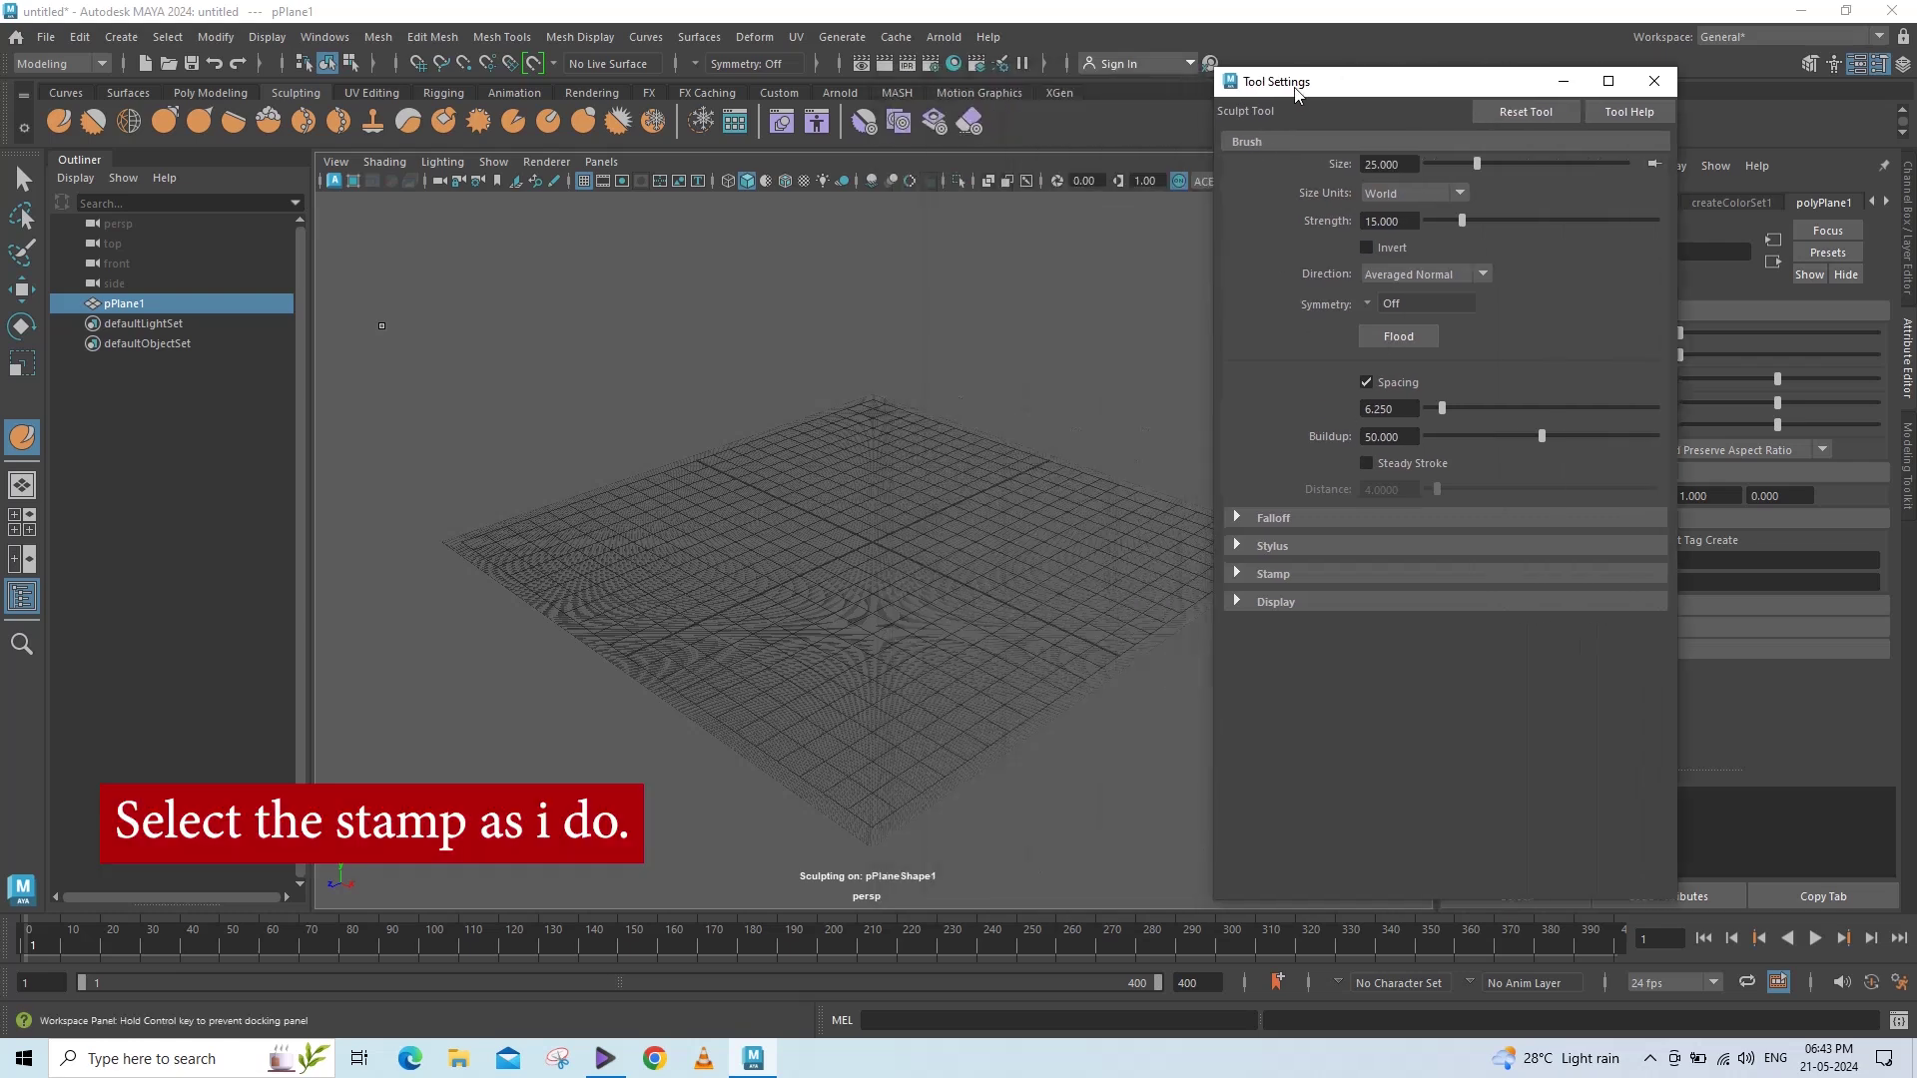
Import the bw_cliffFace.tif stamp image into the brush from the Content Browser.
{"action": "left_click", "coordinate": [1274, 573]}
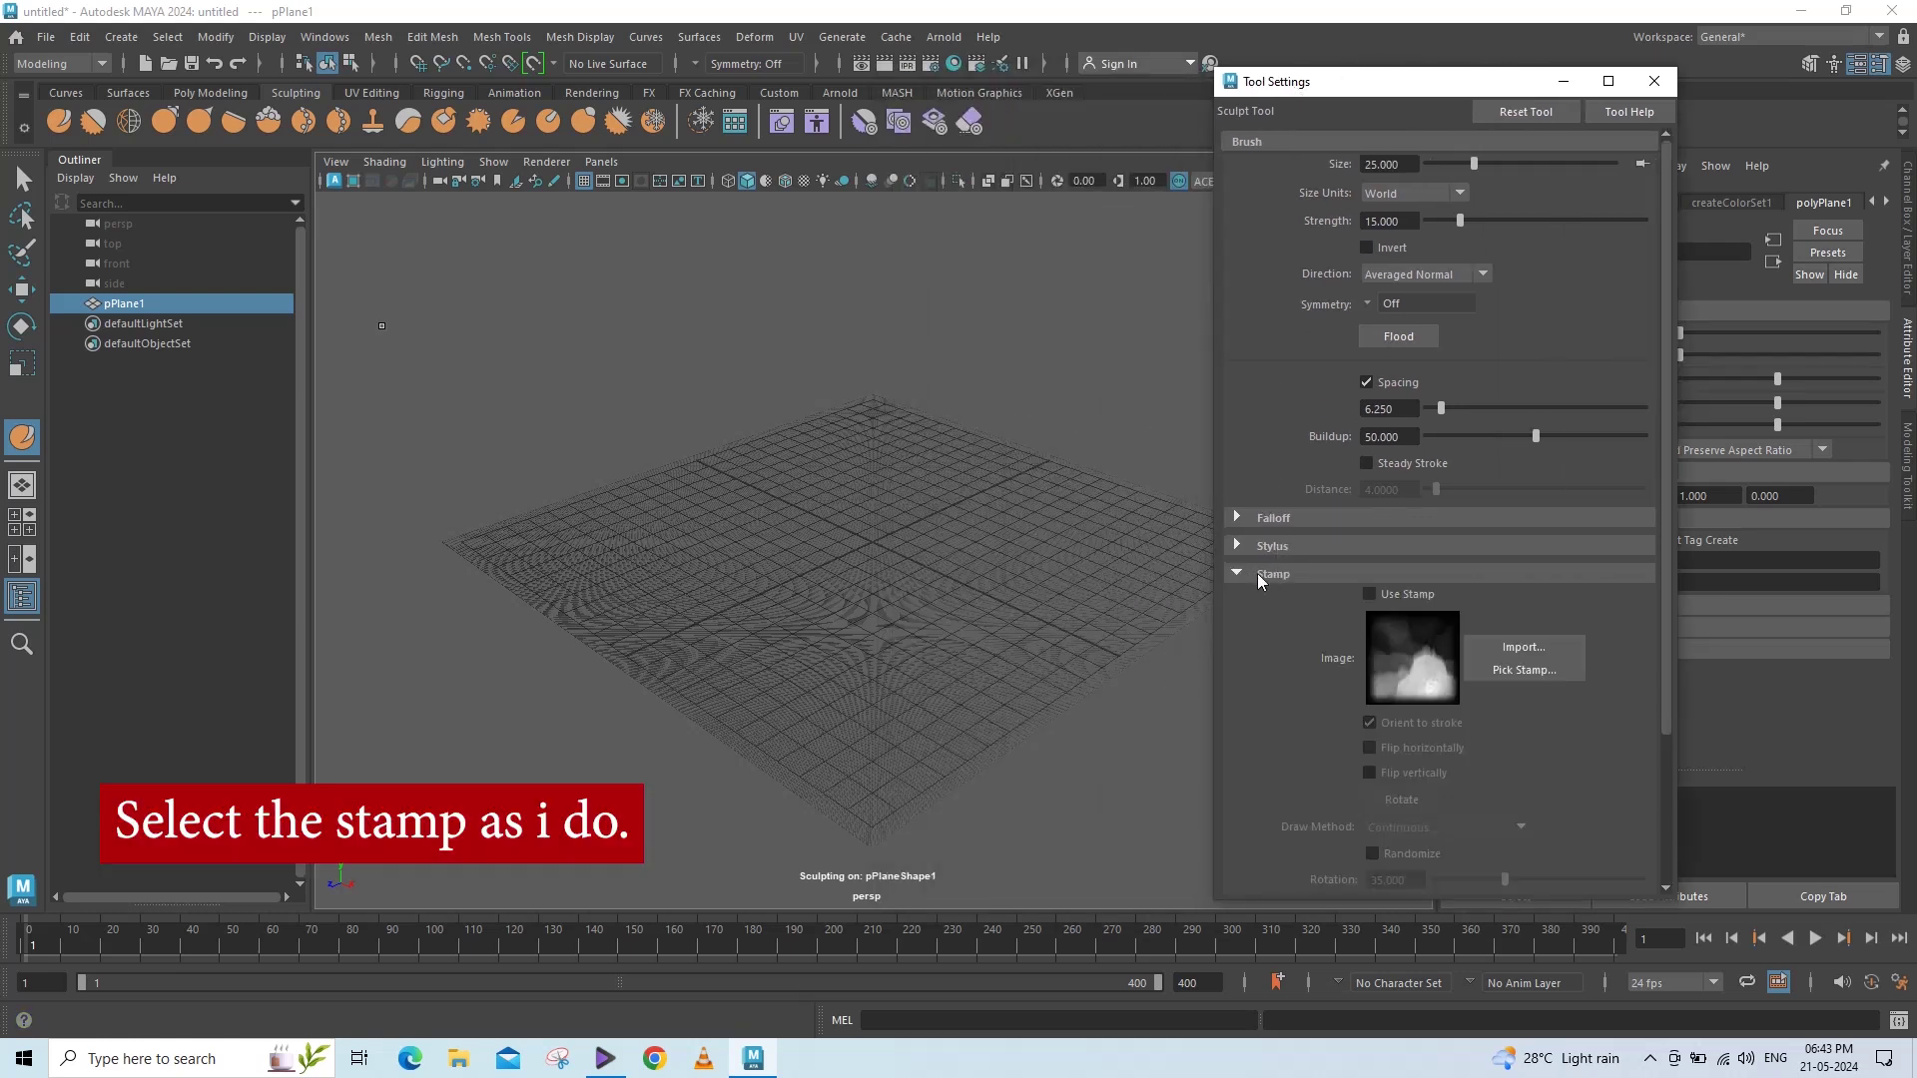
{"action": "left_click", "coordinate": [1518, 649]}
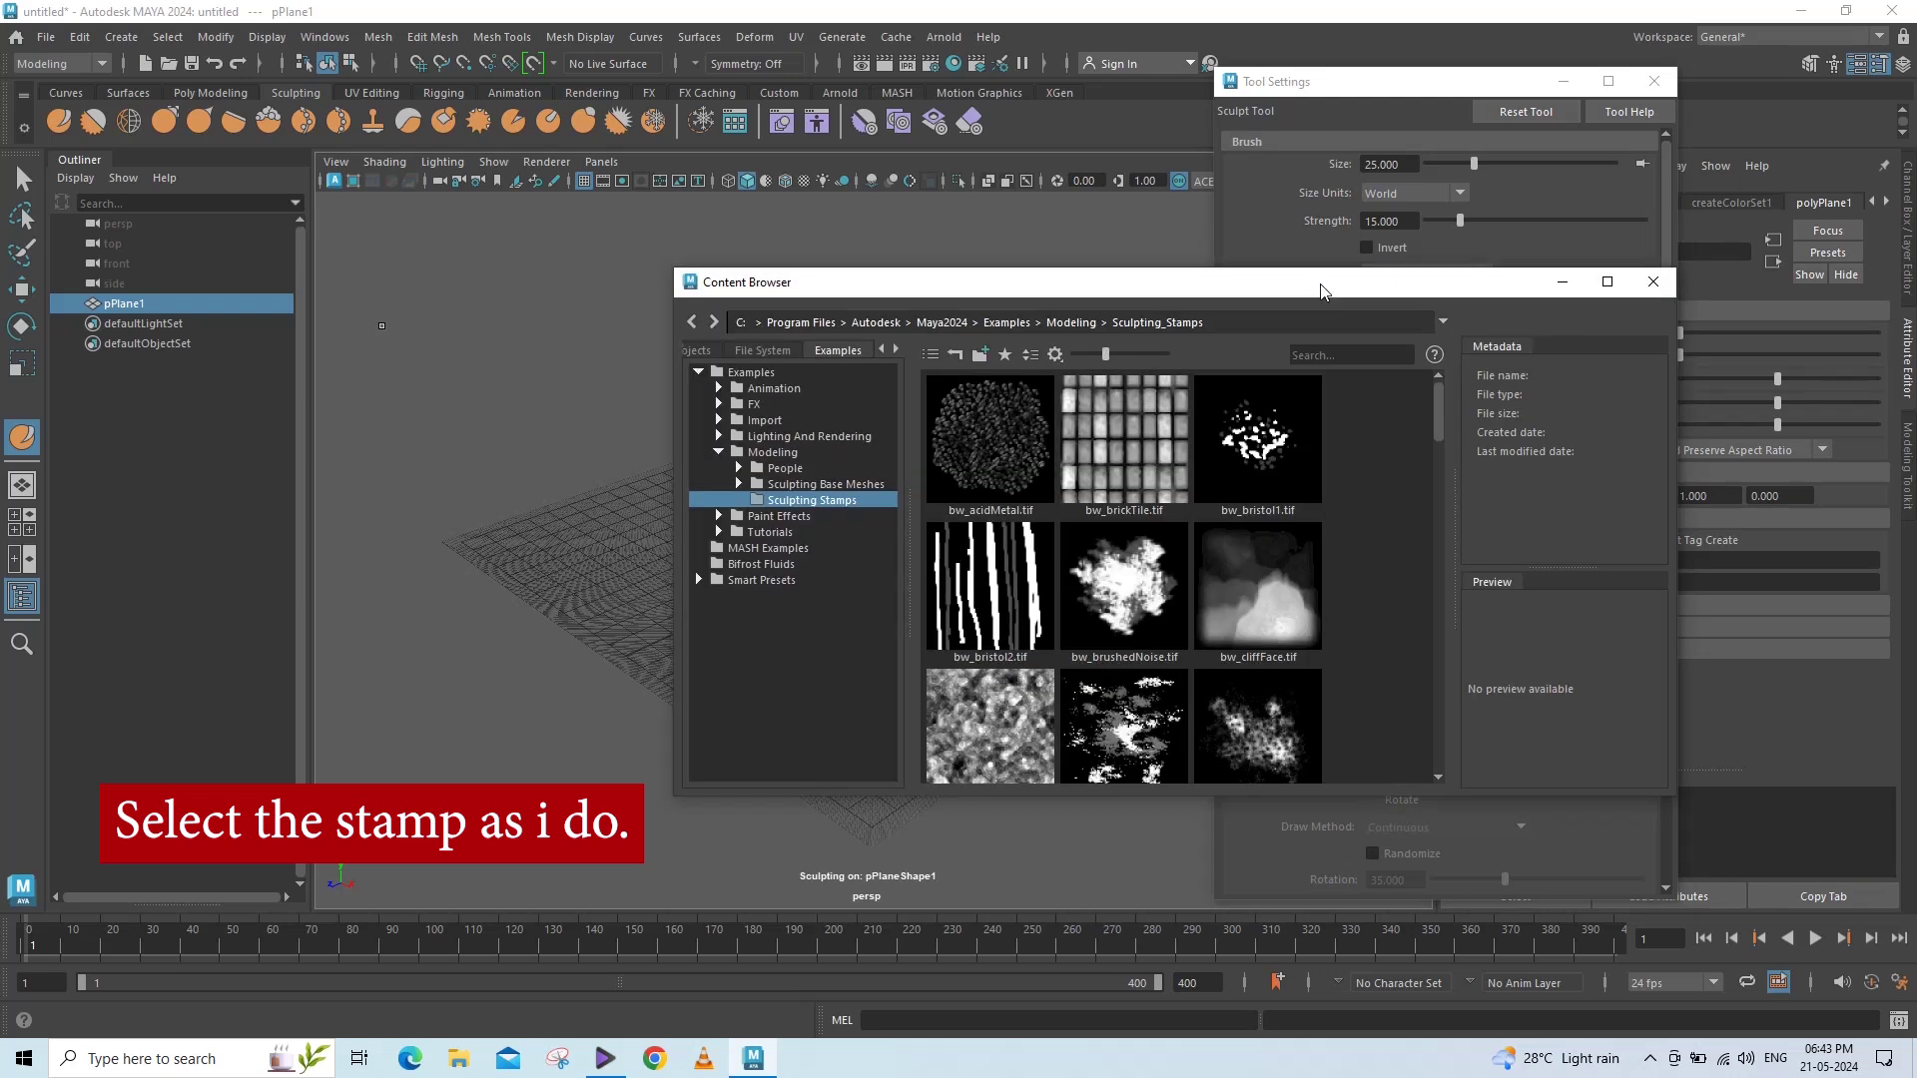
{"action": "left_click_drag", "start_coordinate": [1320, 291], "coordinate": [1258, 189]}
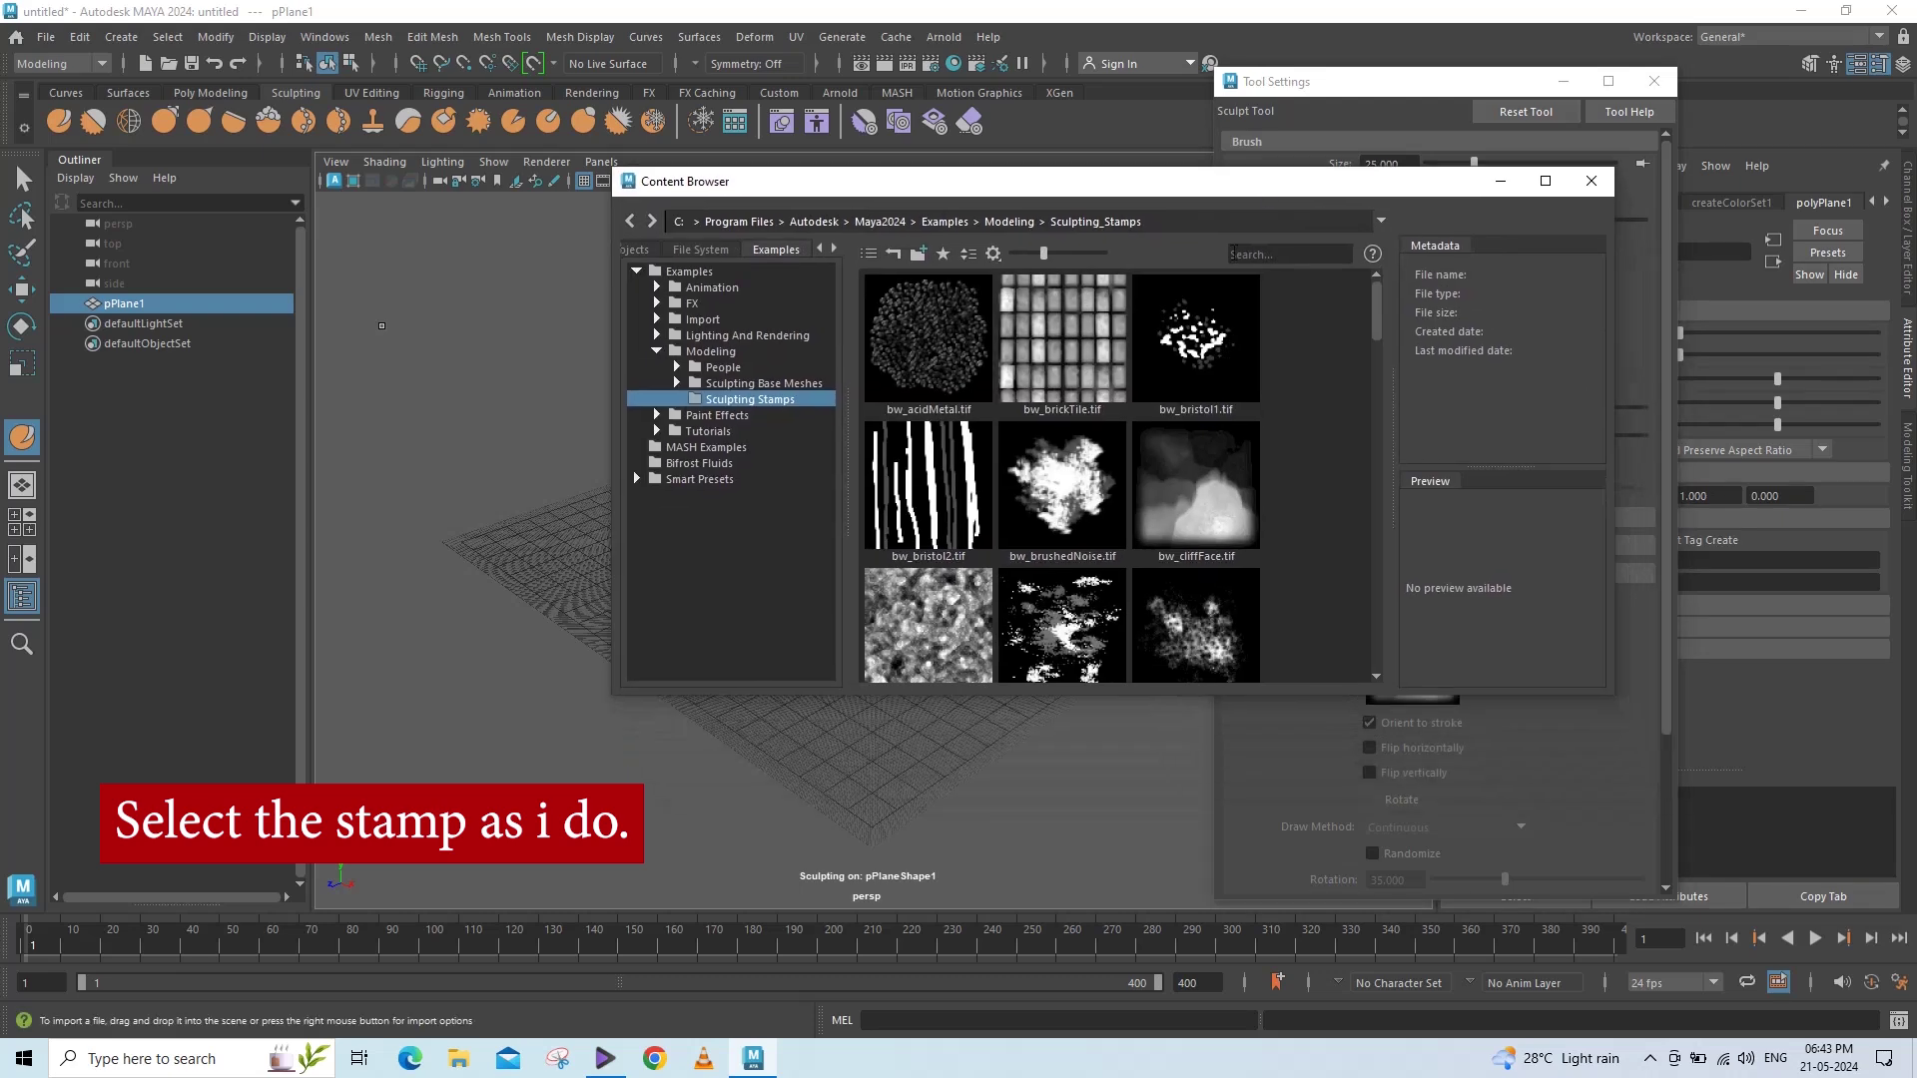
{"action": "double_click", "coordinate": [1182, 463]}
{"action": "left_click_drag", "start_coordinate": [1110, 194], "coordinate": [896, 183]}
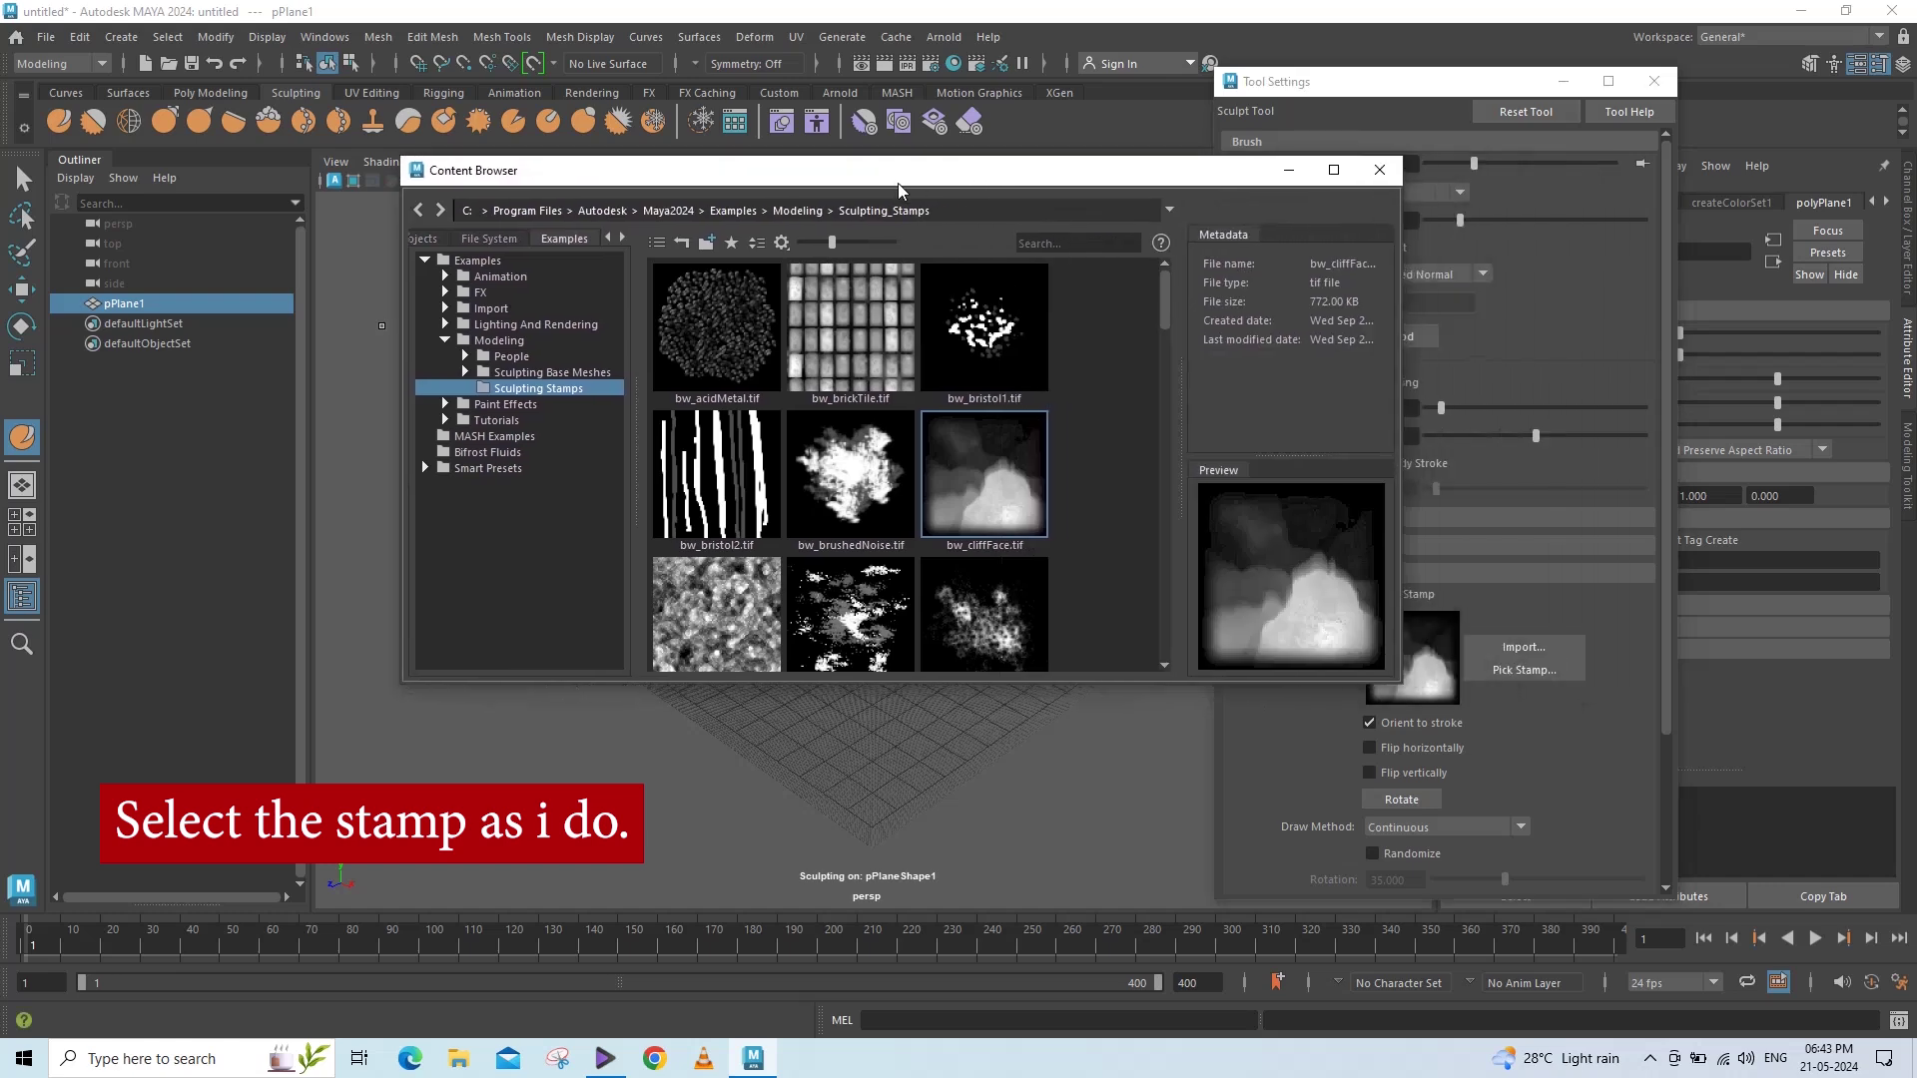
{"action": "left_click", "coordinate": [1379, 172]}
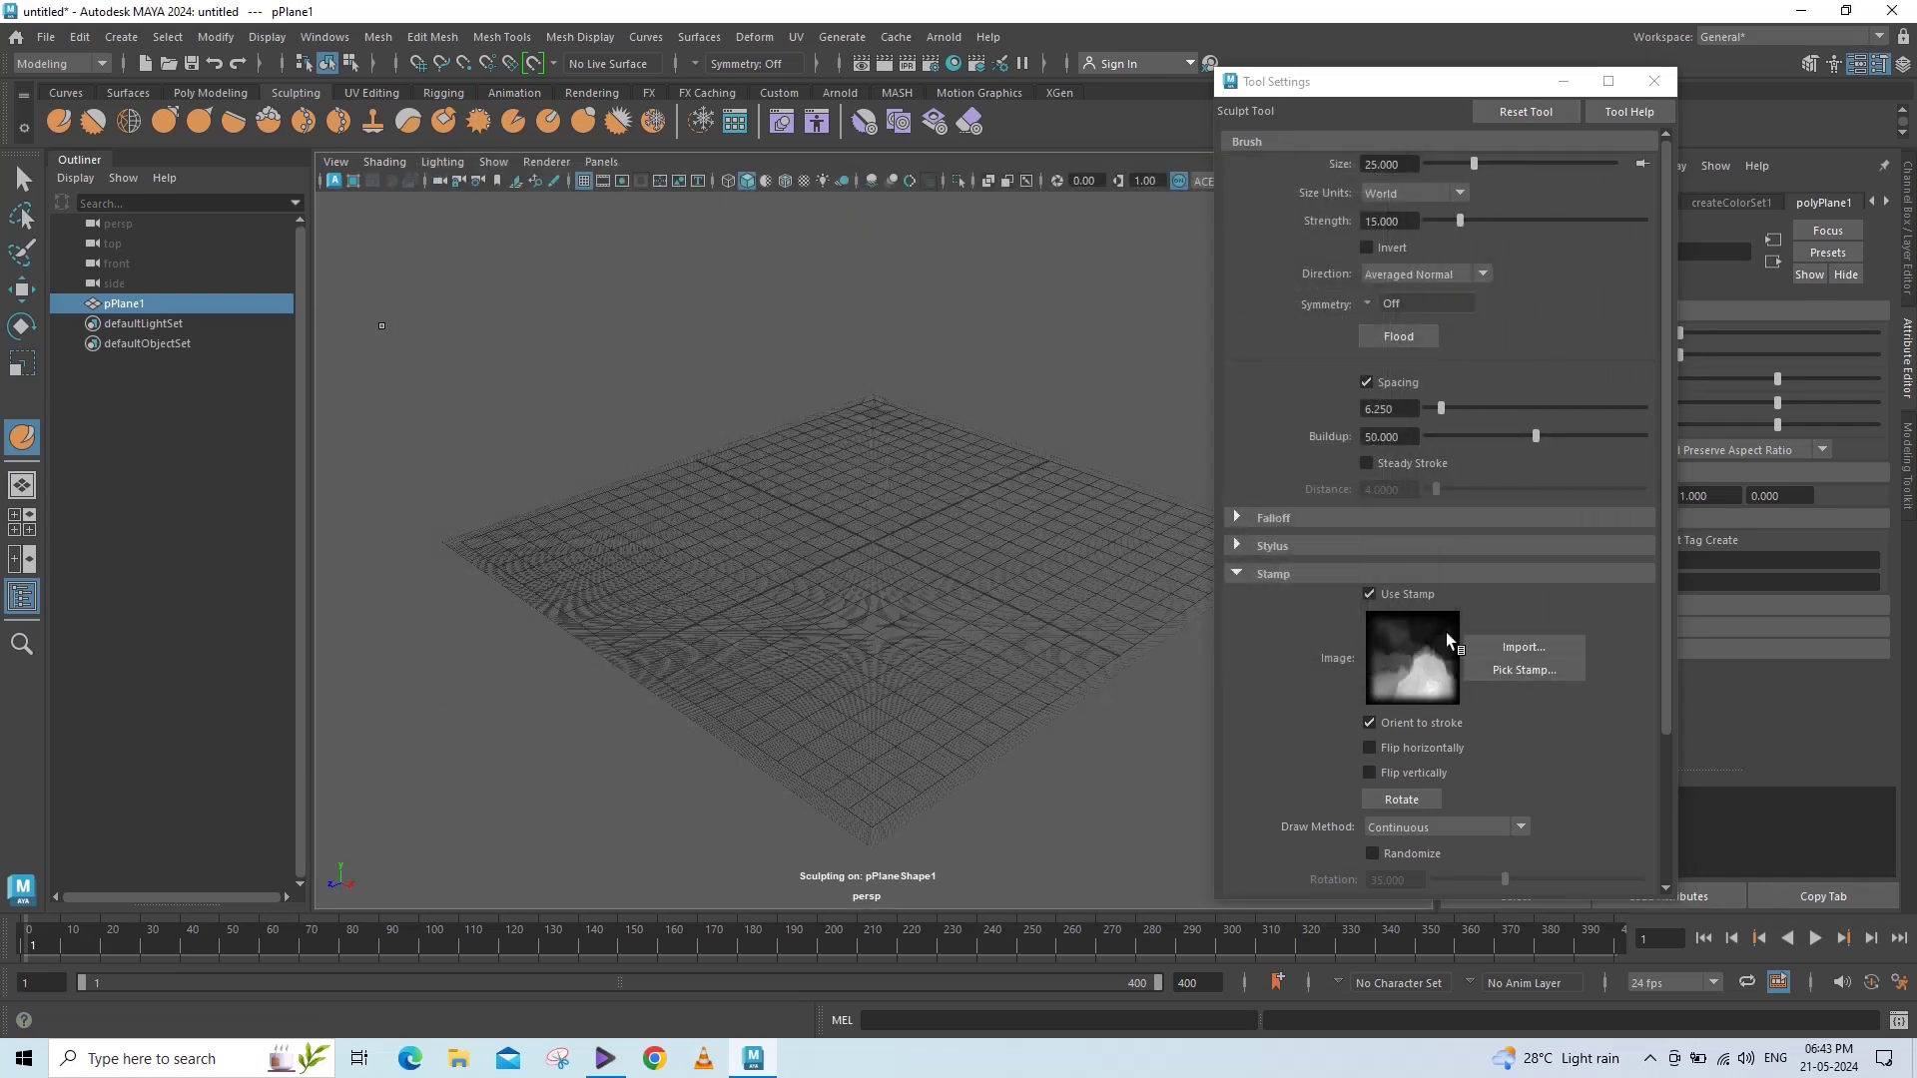
Shrink the brush and raise a tall rocky peak near the plane's centre.
{"action": "left_click_drag", "start_coordinate": [1524, 92], "coordinate": [1649, 59]}
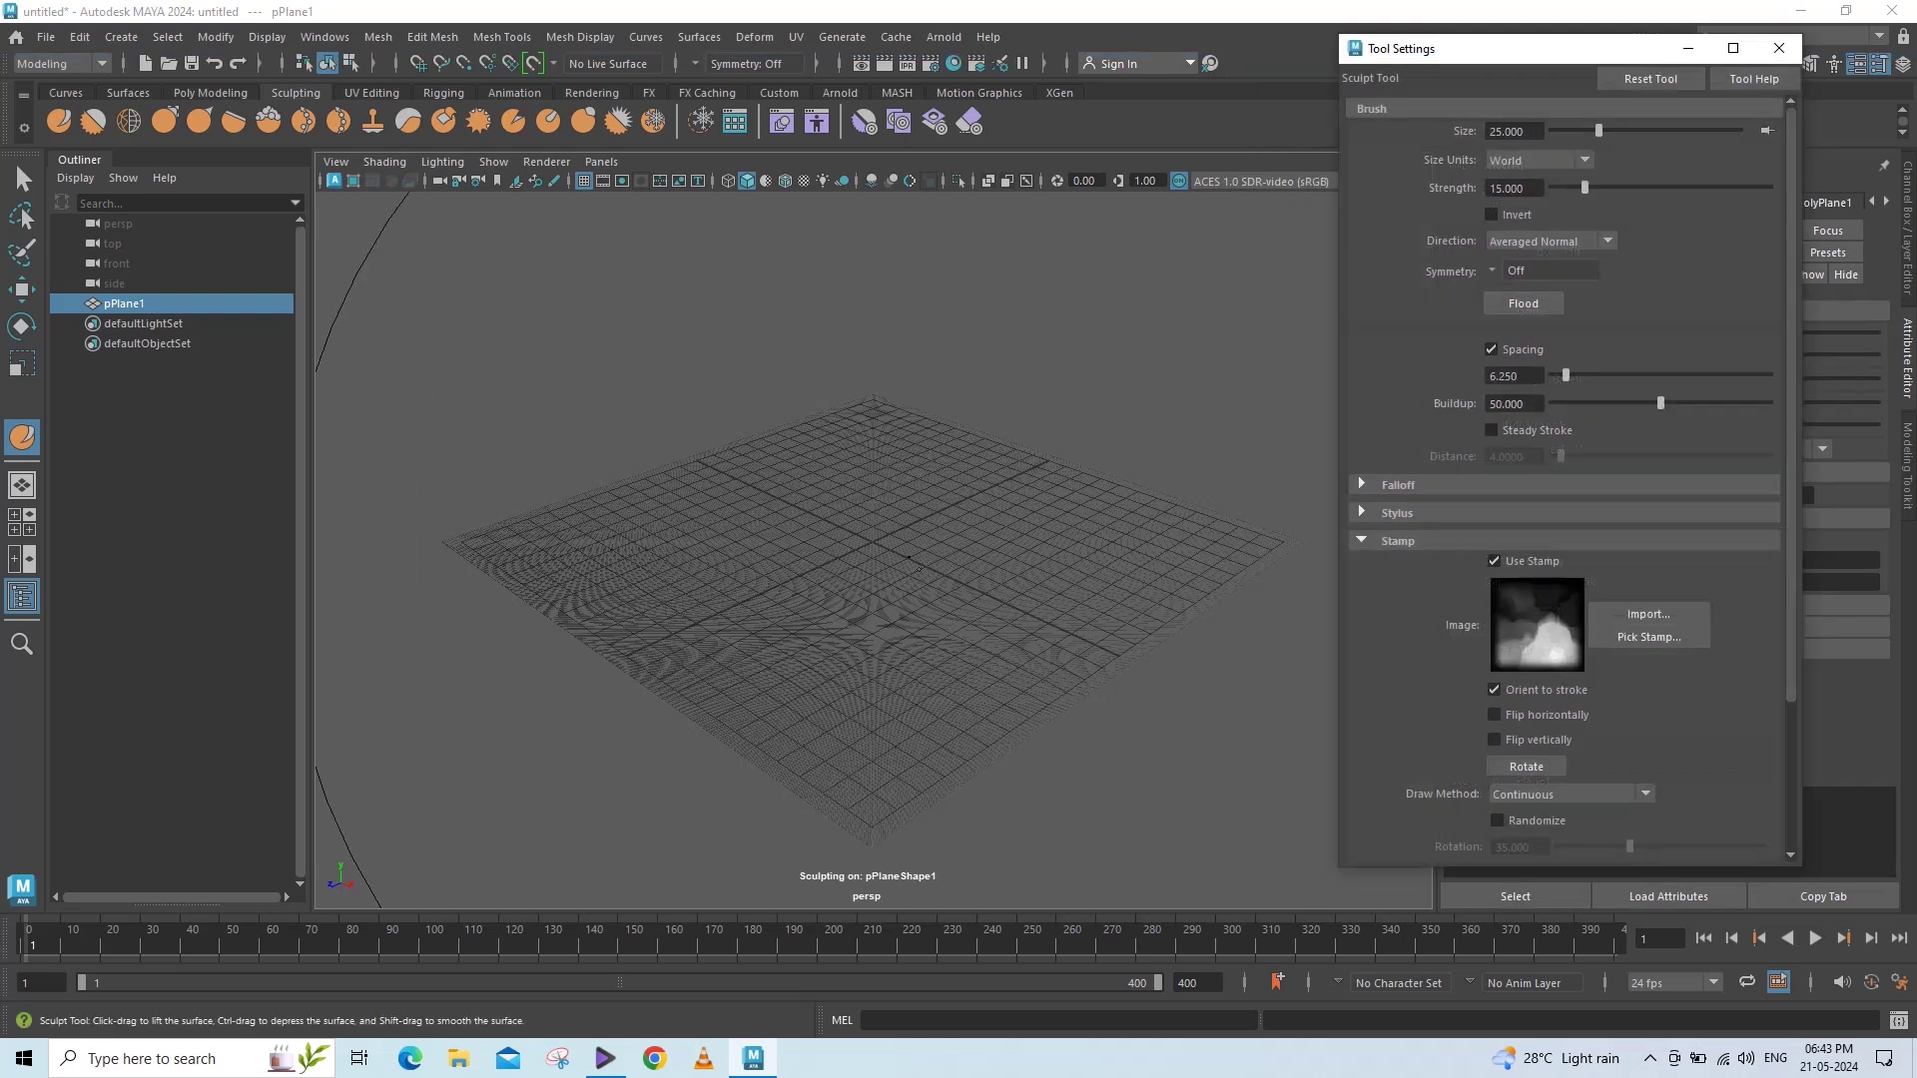
{"action": "left_click_drag", "start_coordinate": [1598, 130], "coordinate": [1561, 131]}
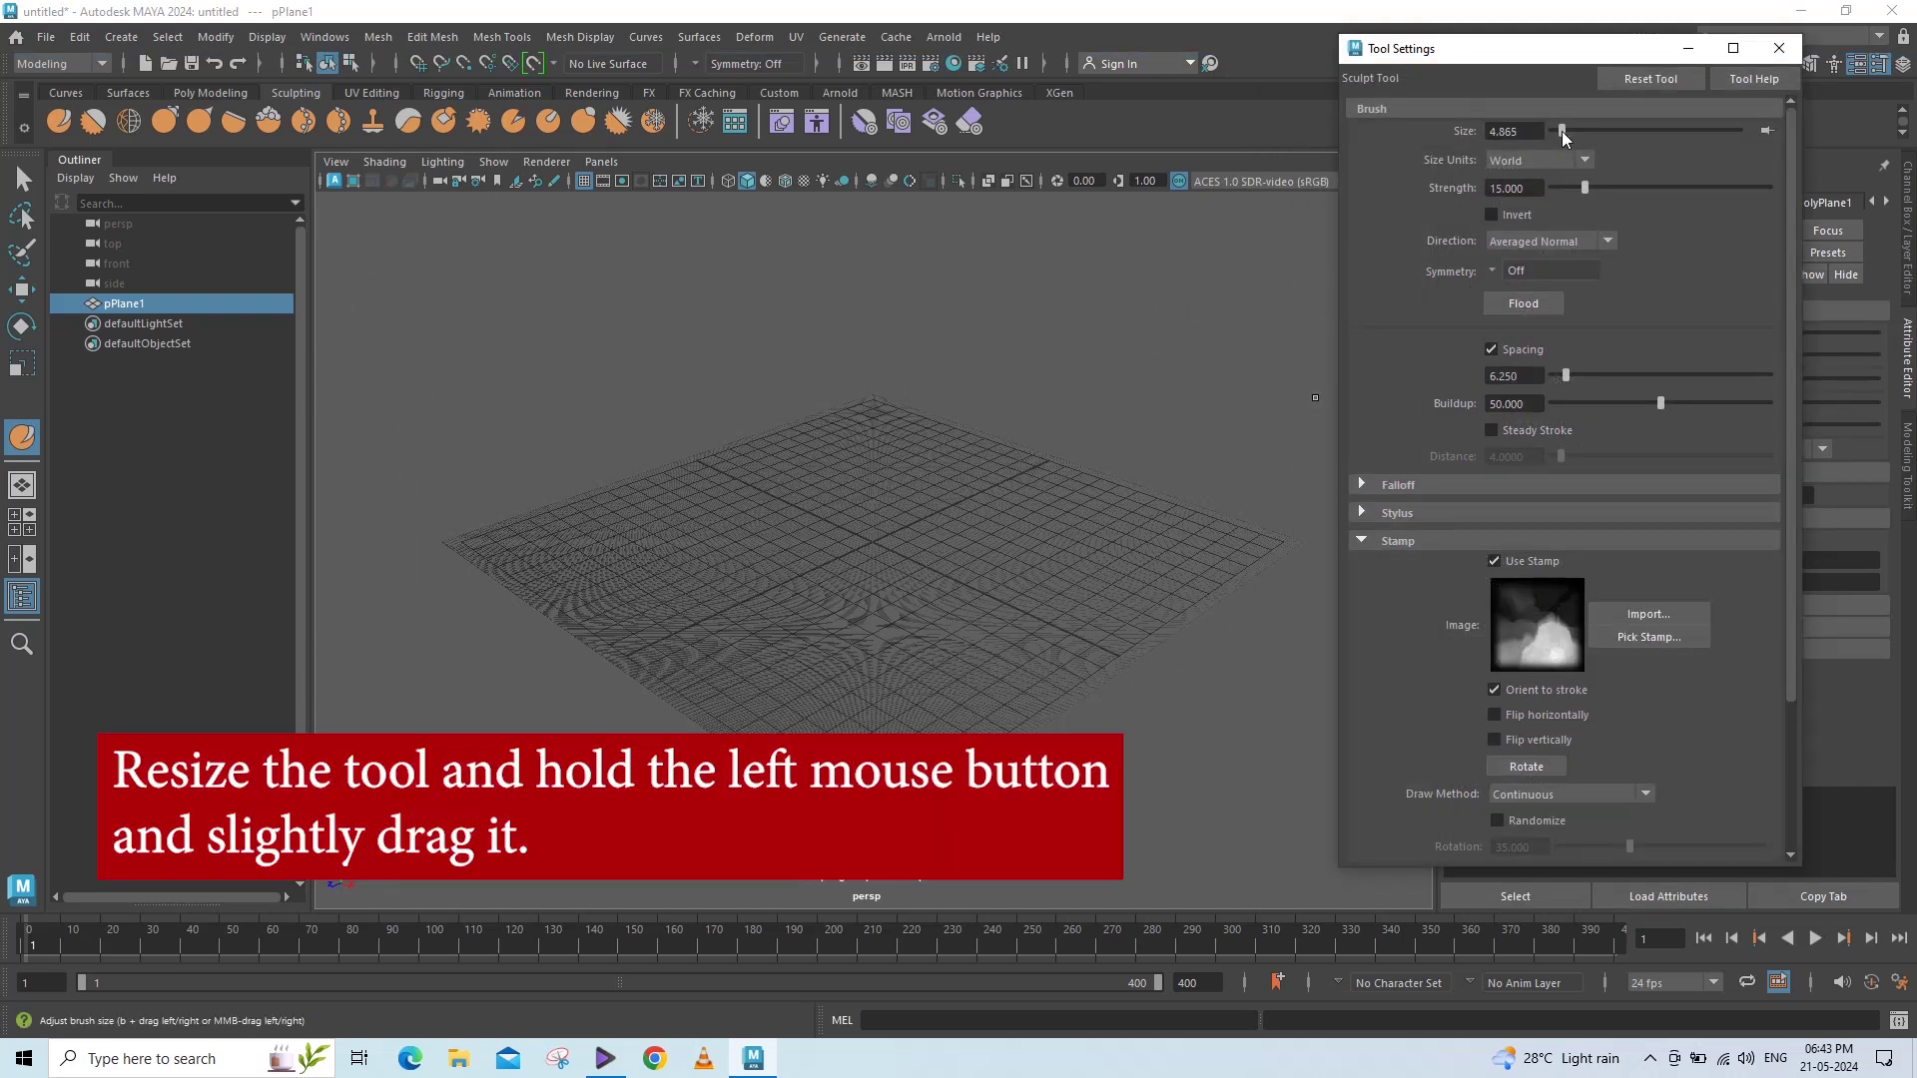
{"action": "left_click_drag", "start_coordinate": [896, 444], "coordinate": [894, 468]}
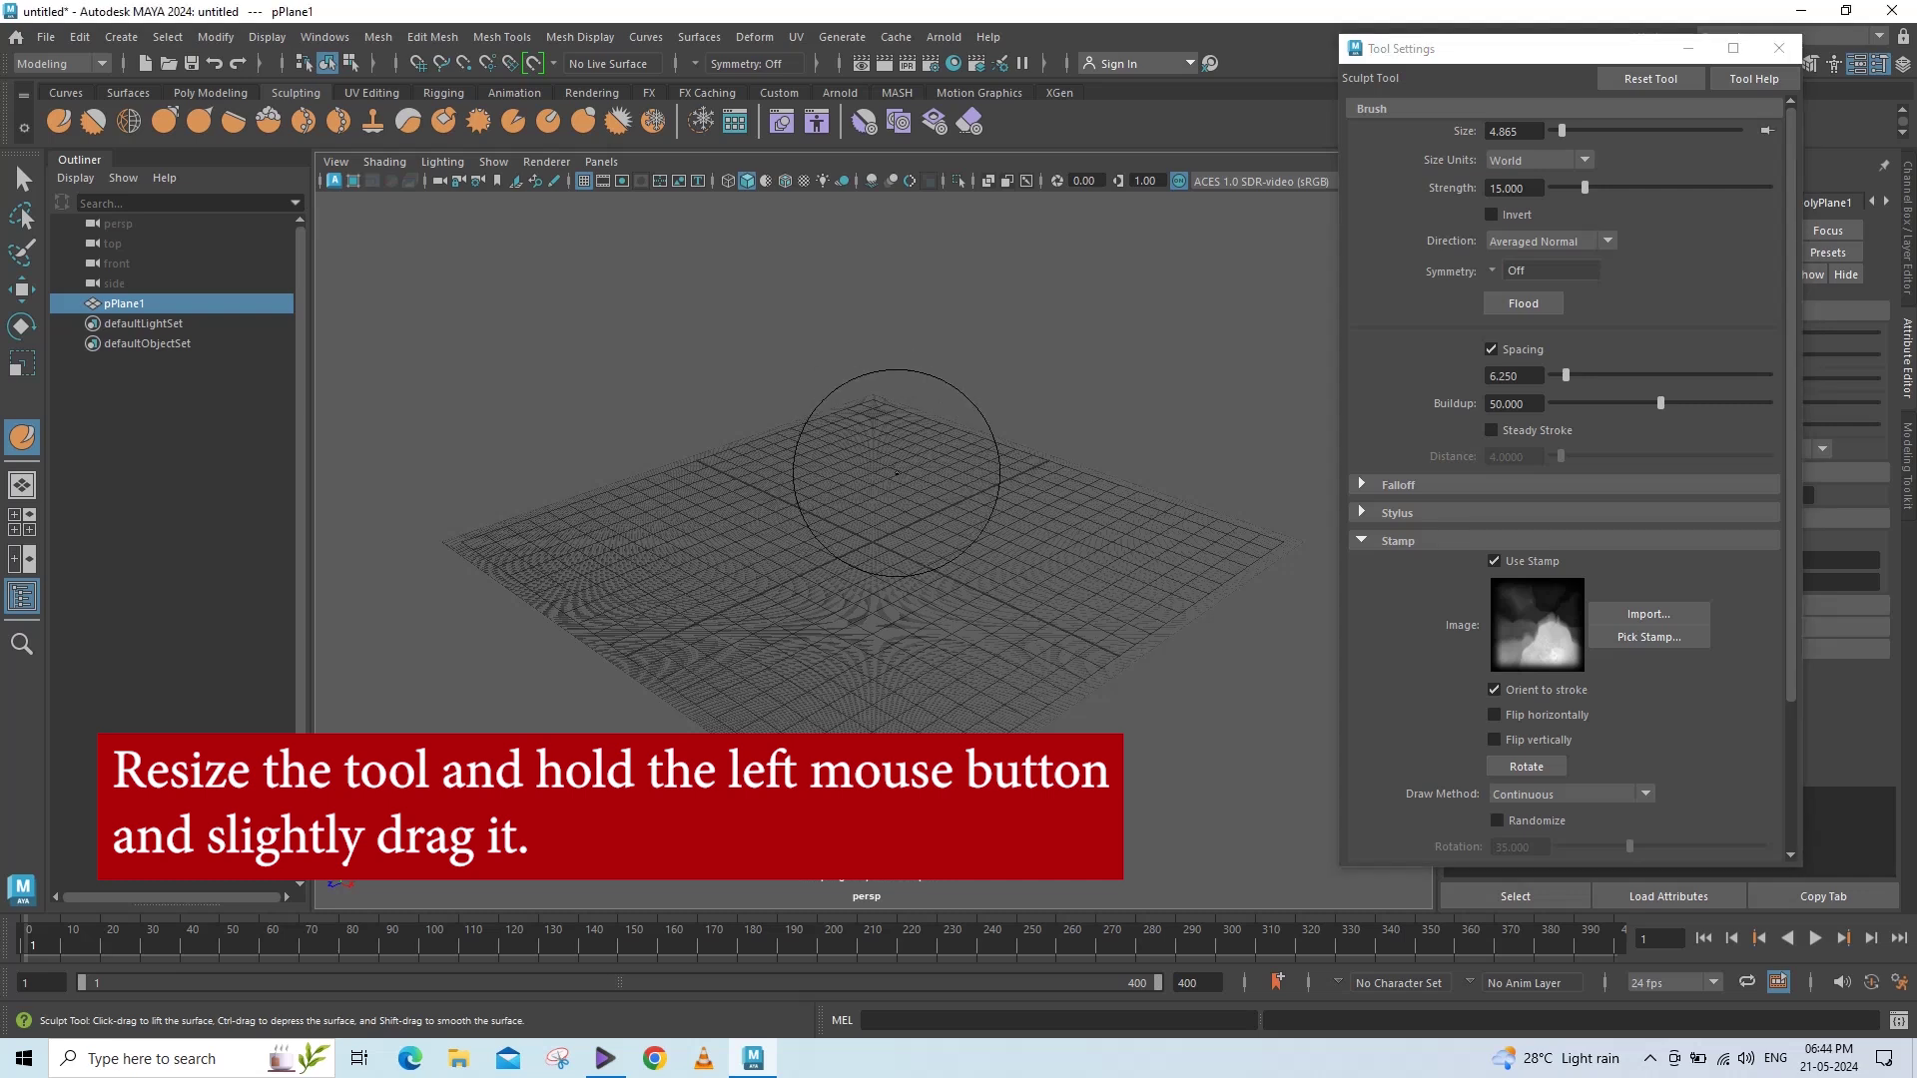
{"action": "mouse_move", "coordinate": [888, 455]}
{"action": "left_mouse_down"}
{"action": "mouse_move", "coordinate": [882, 489]}
{"action": "mouse_move", "coordinate": [878, 470]}
{"action": "left_mouse_up"}
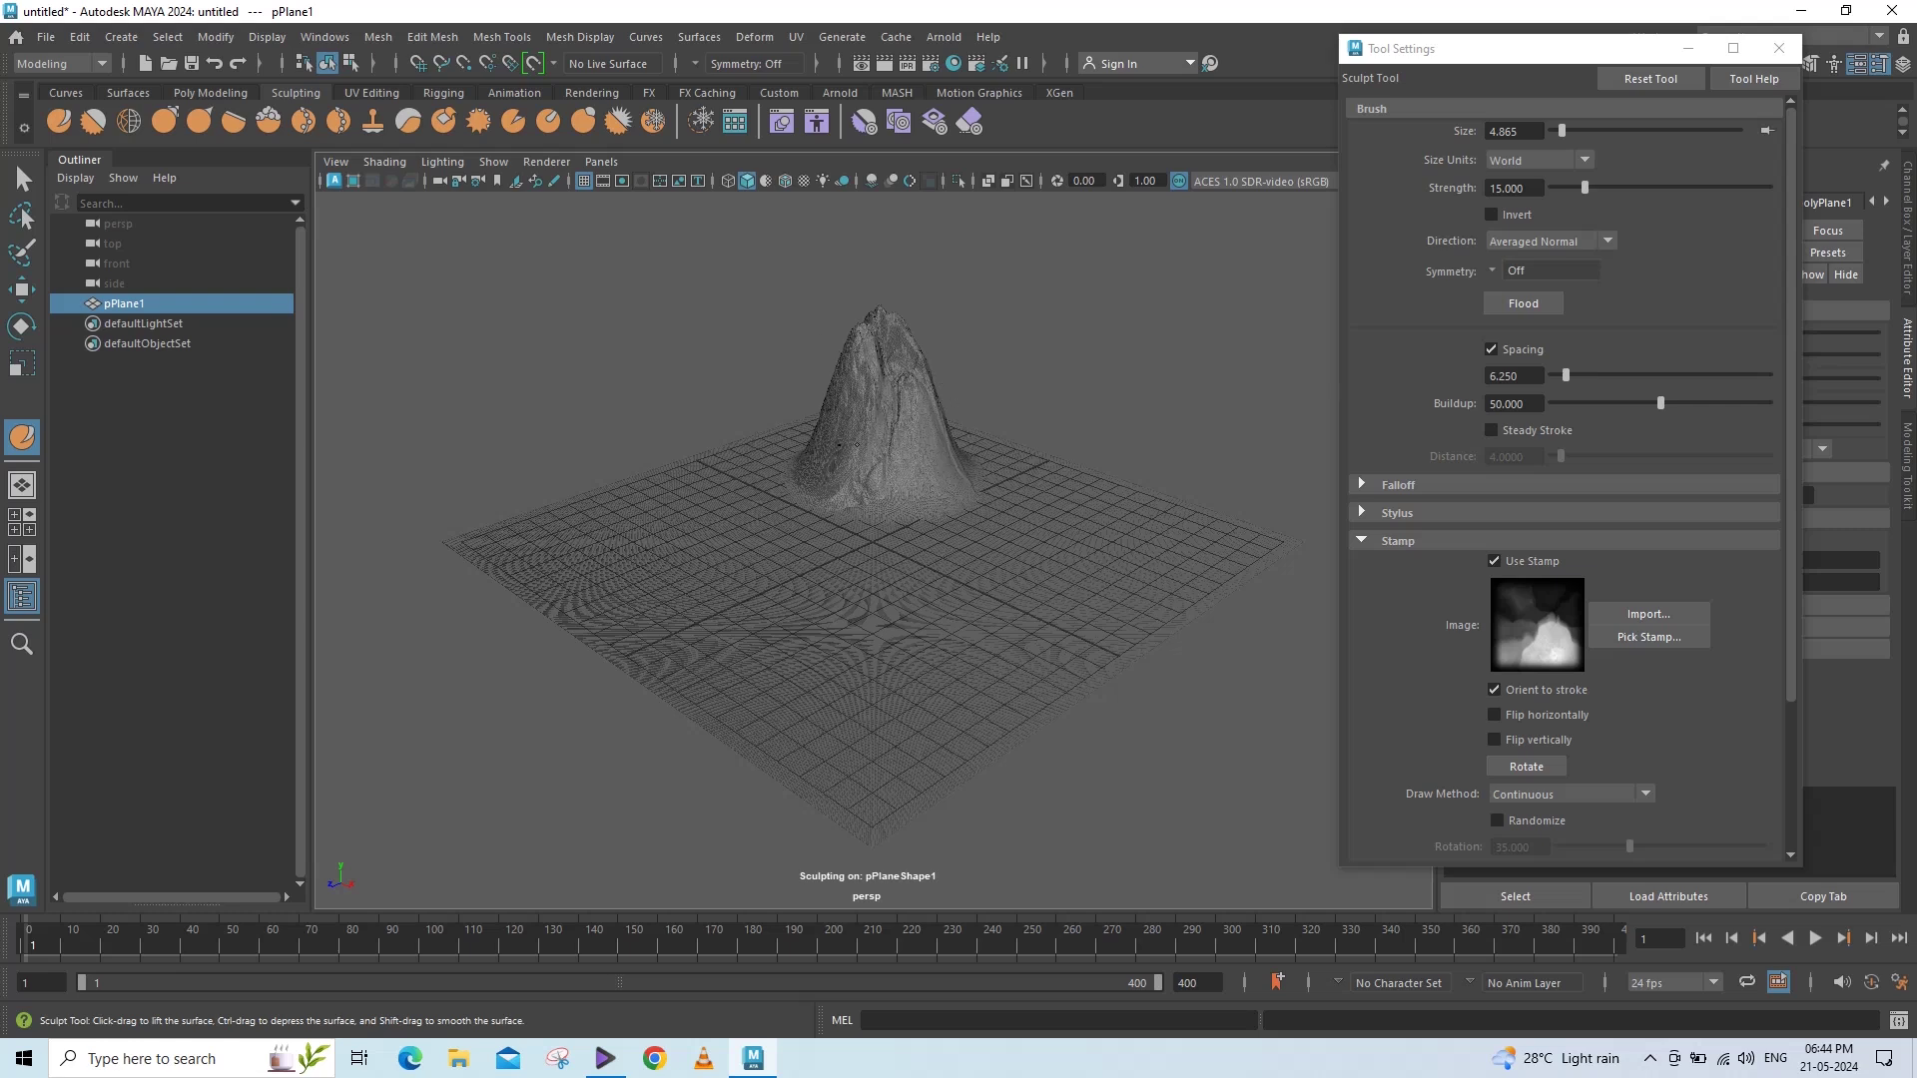
Stamp a rocky ledge on the peak's lower-left flank and a ridge in front.
{"action": "left_click_drag", "start_coordinate": [838, 446], "coordinate": [813, 469]}
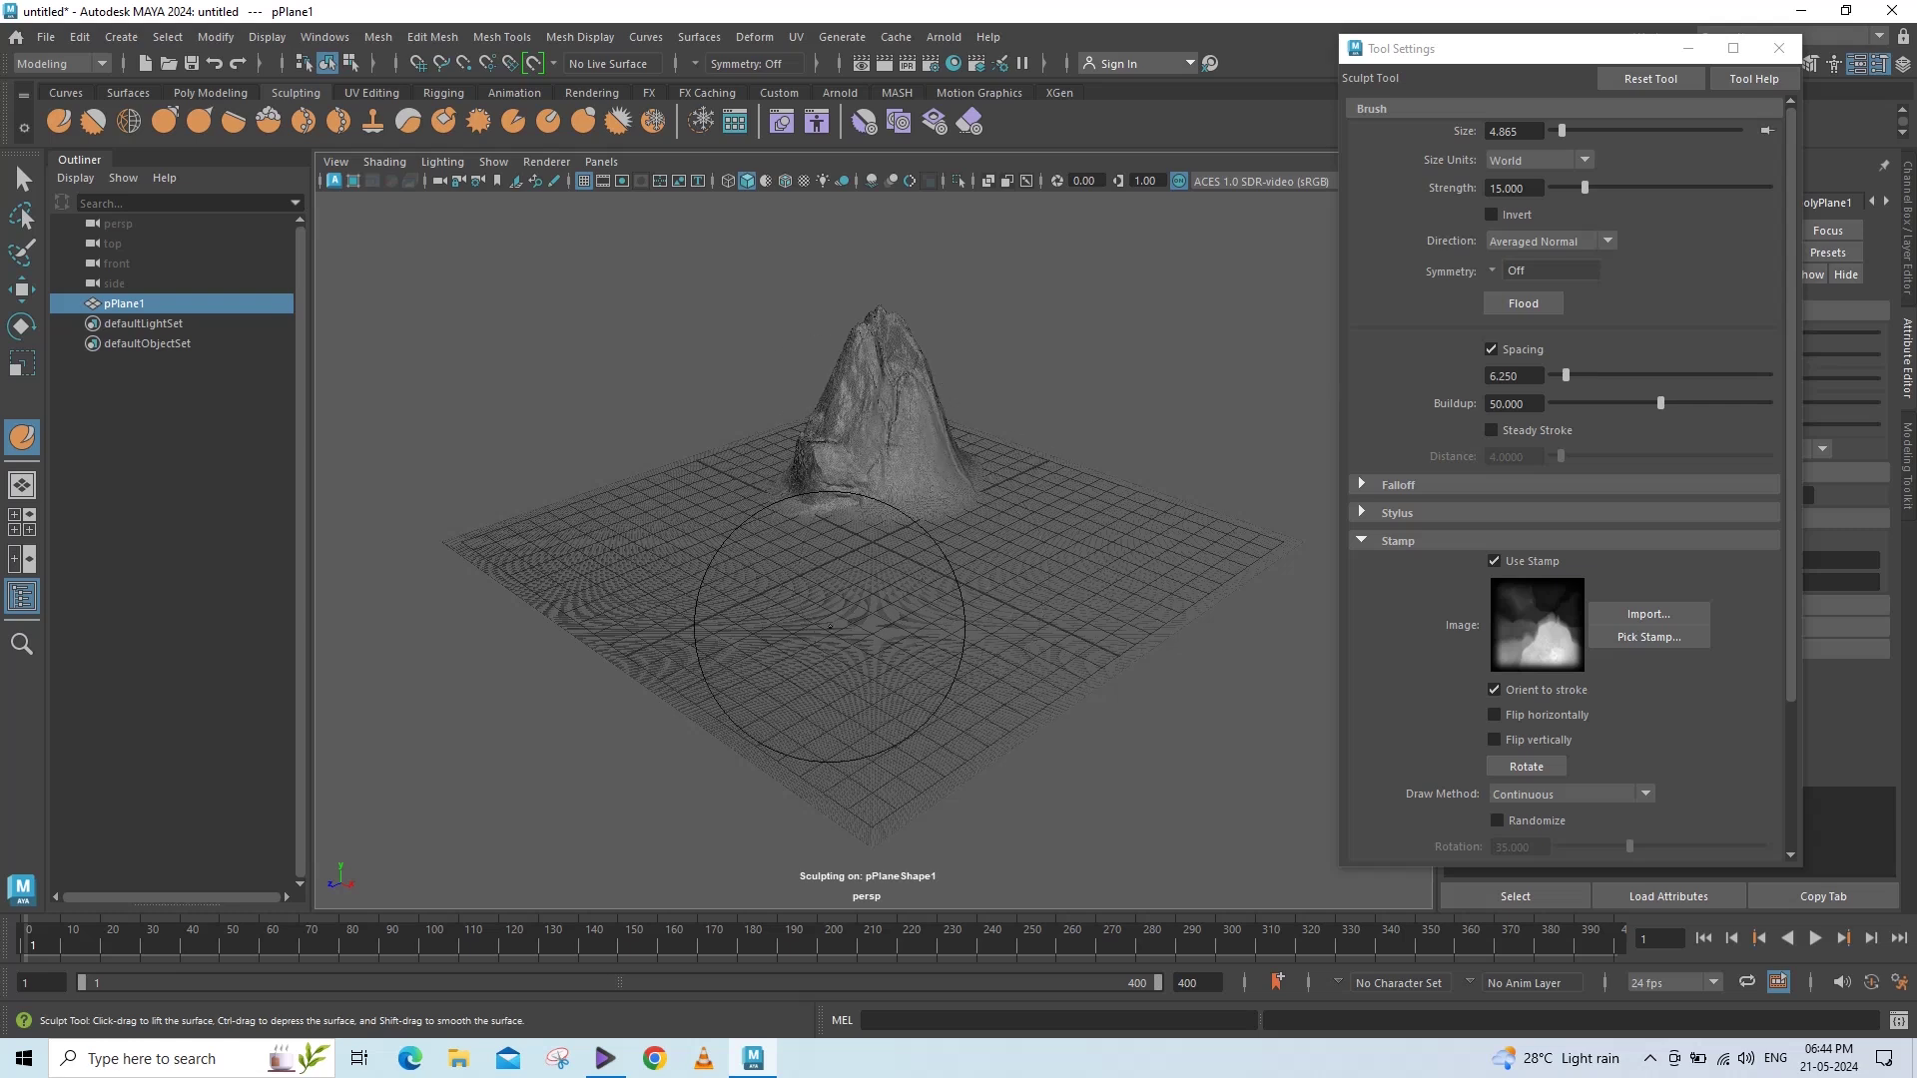
{"action": "left_click", "coordinate": [841, 606]}
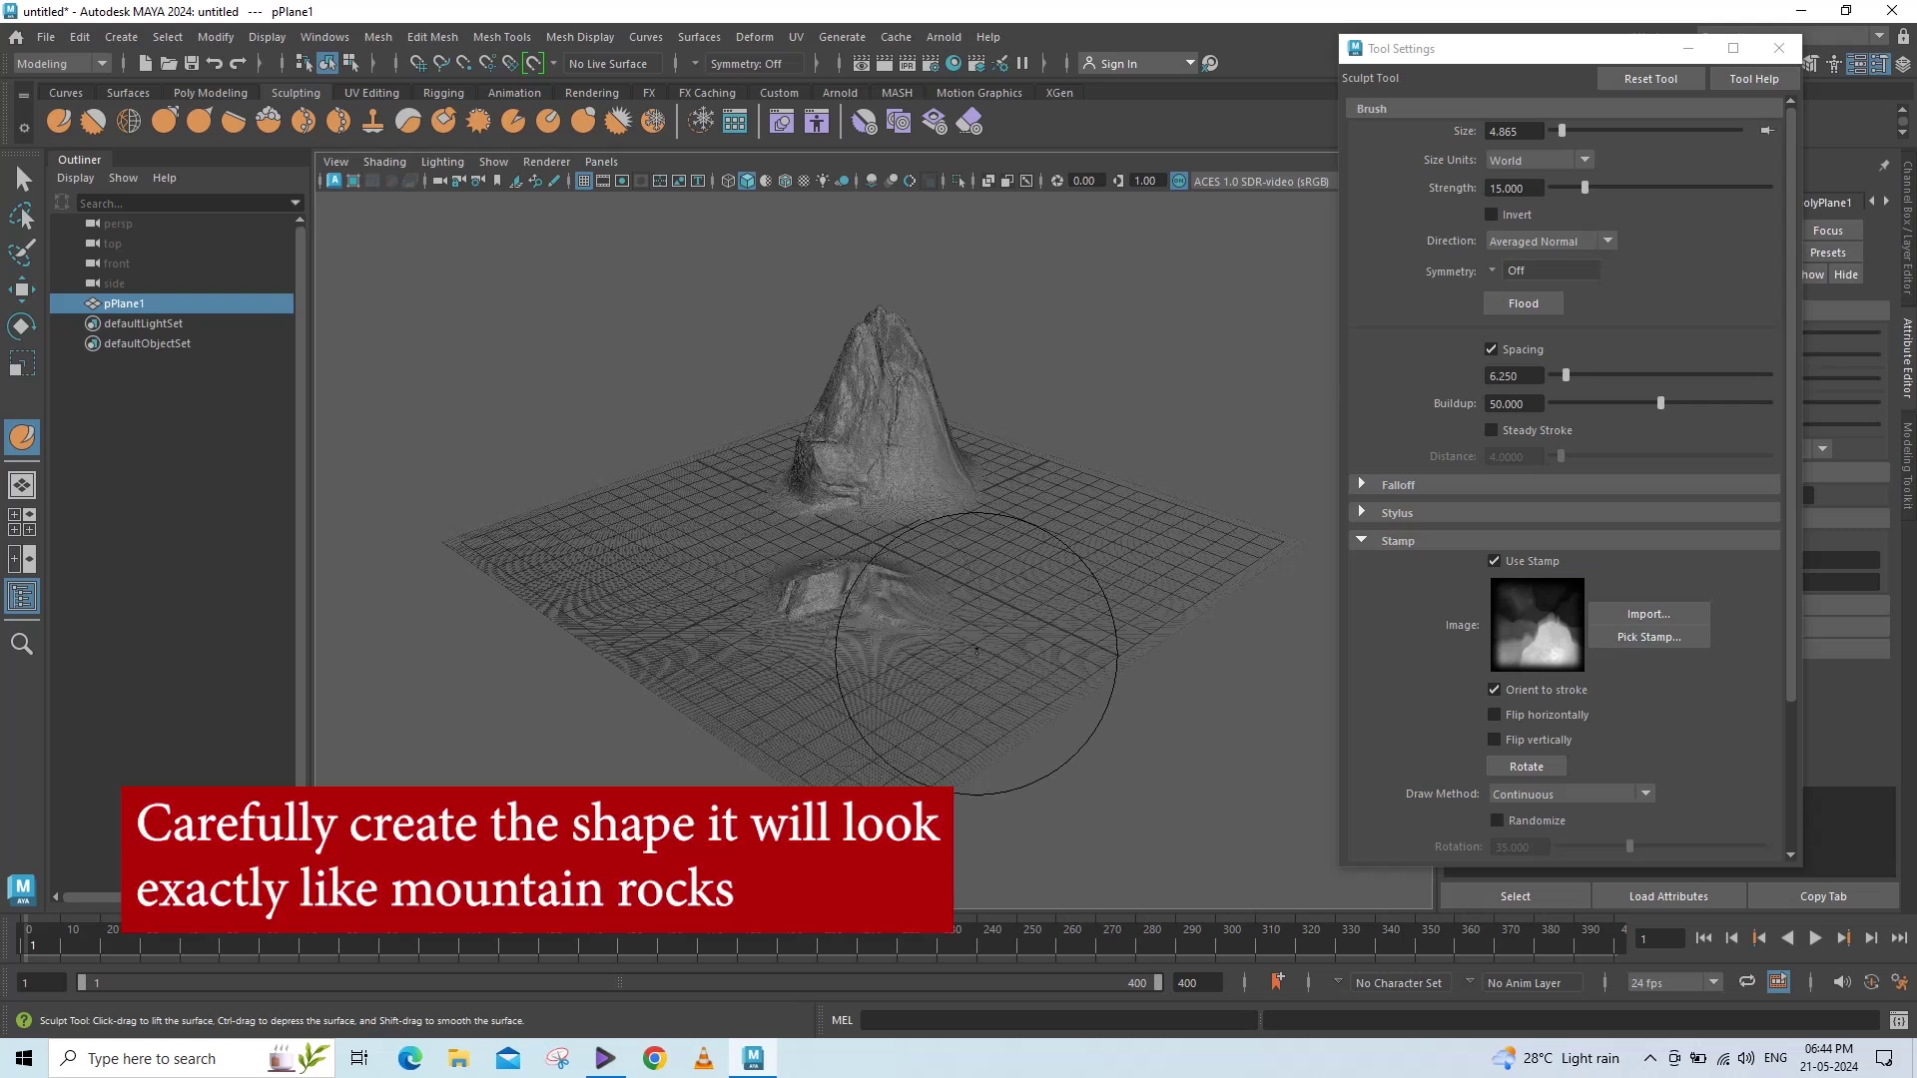
{"action": "left_click", "coordinate": [979, 608]}
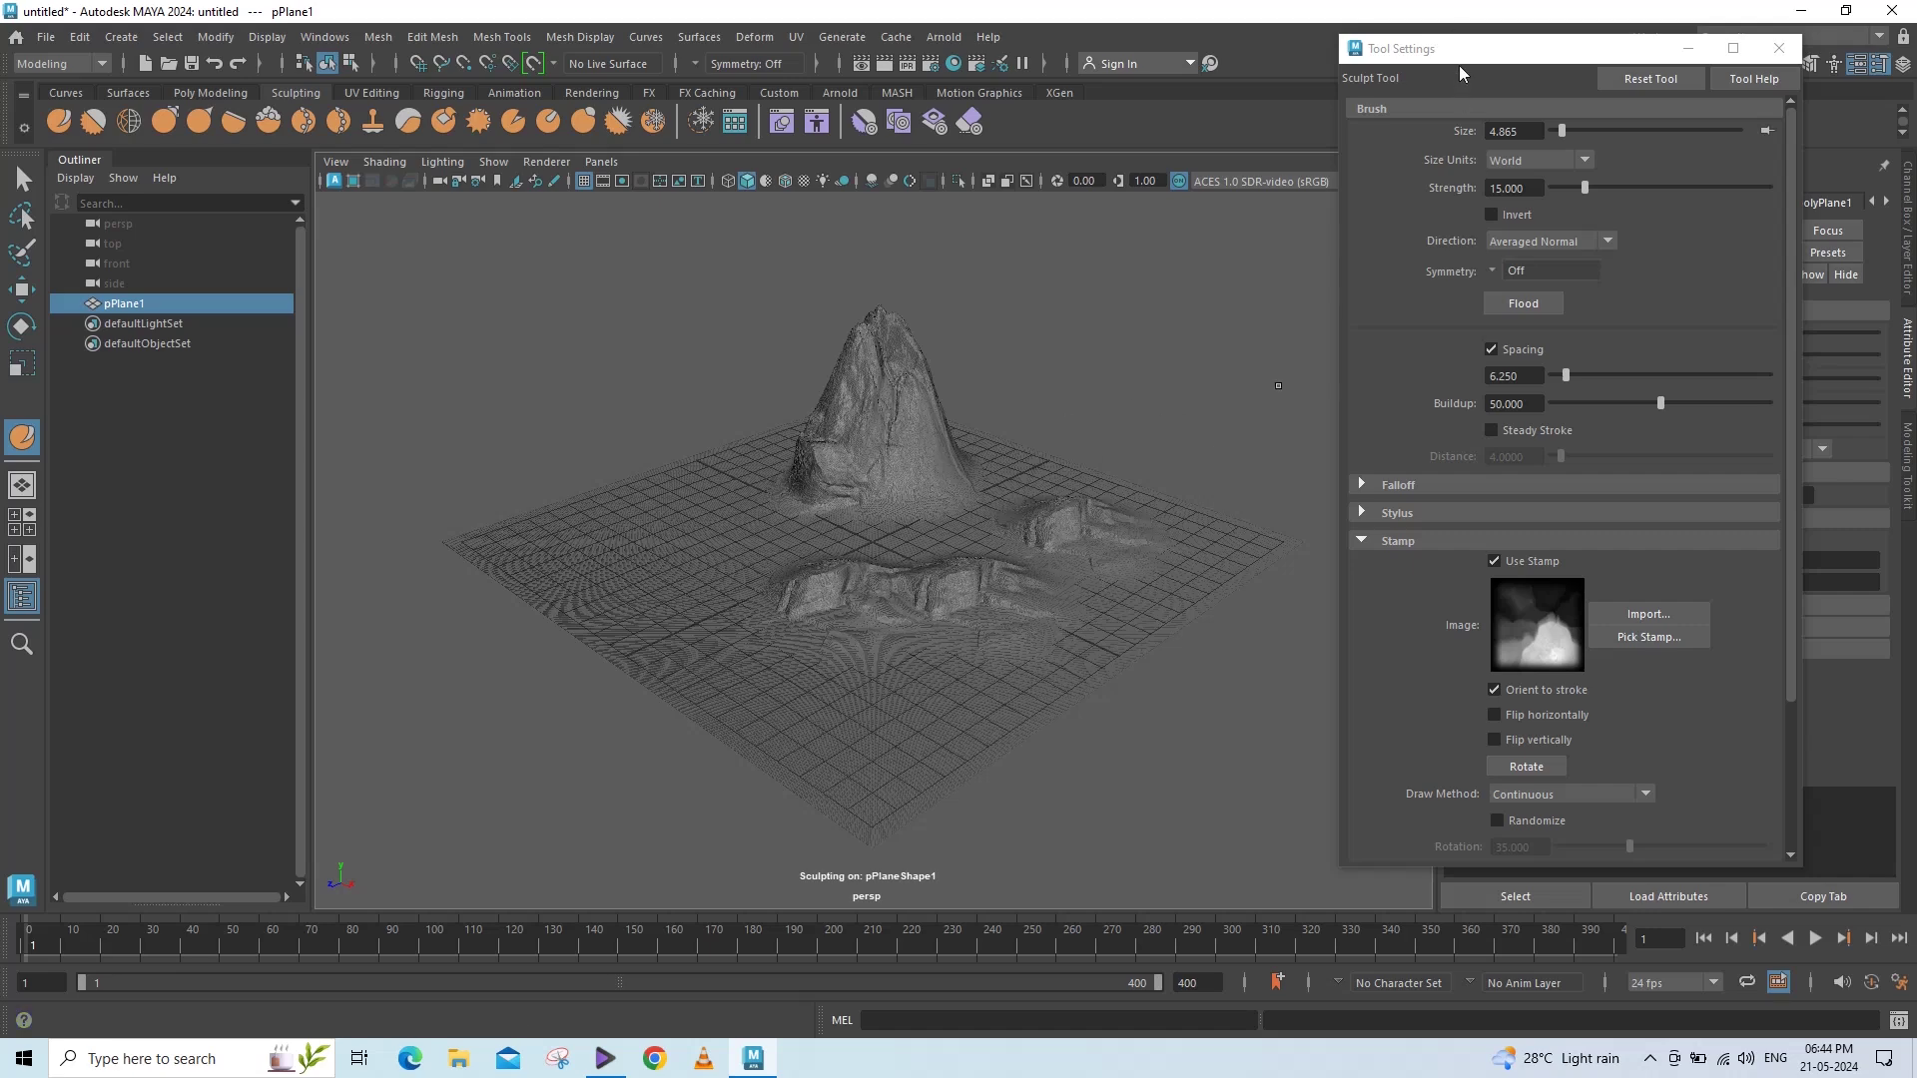
{"action": "left_click_drag", "start_coordinate": [1458, 50], "coordinate": [1569, 63]}
{"action": "scroll", "coordinate": [1029, 709], "scroll_direction": "up", "scroll_amount": 5}
Sculpt rocky ridges near the peak's base and mounds at the front and right.
{"action": "left_click", "coordinate": [833, 537]}
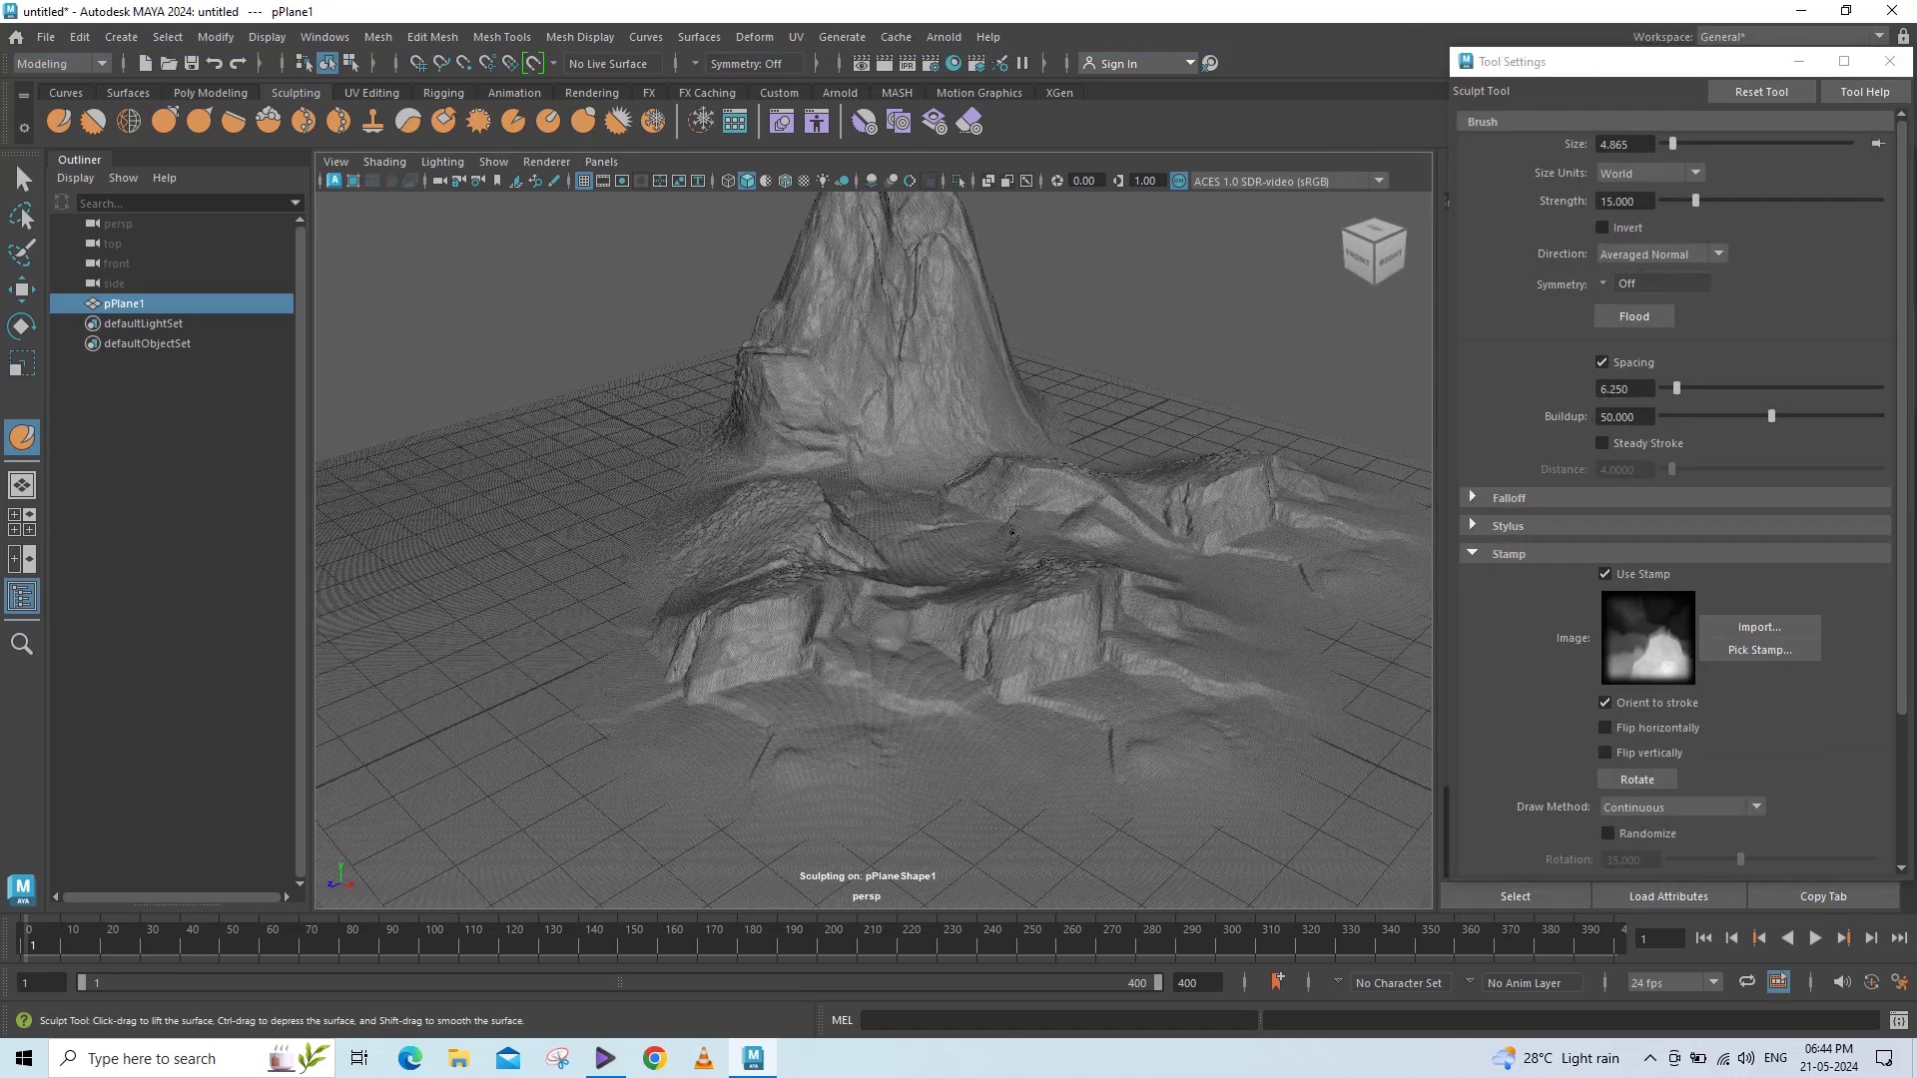
{"action": "left_click", "coordinate": [585, 524]}
{"action": "scroll", "coordinate": [822, 692], "scroll_direction": "down", "scroll_amount": 4}
{"action": "scroll", "coordinate": [826, 578], "scroll_direction": "down", "scroll_amount": 3}
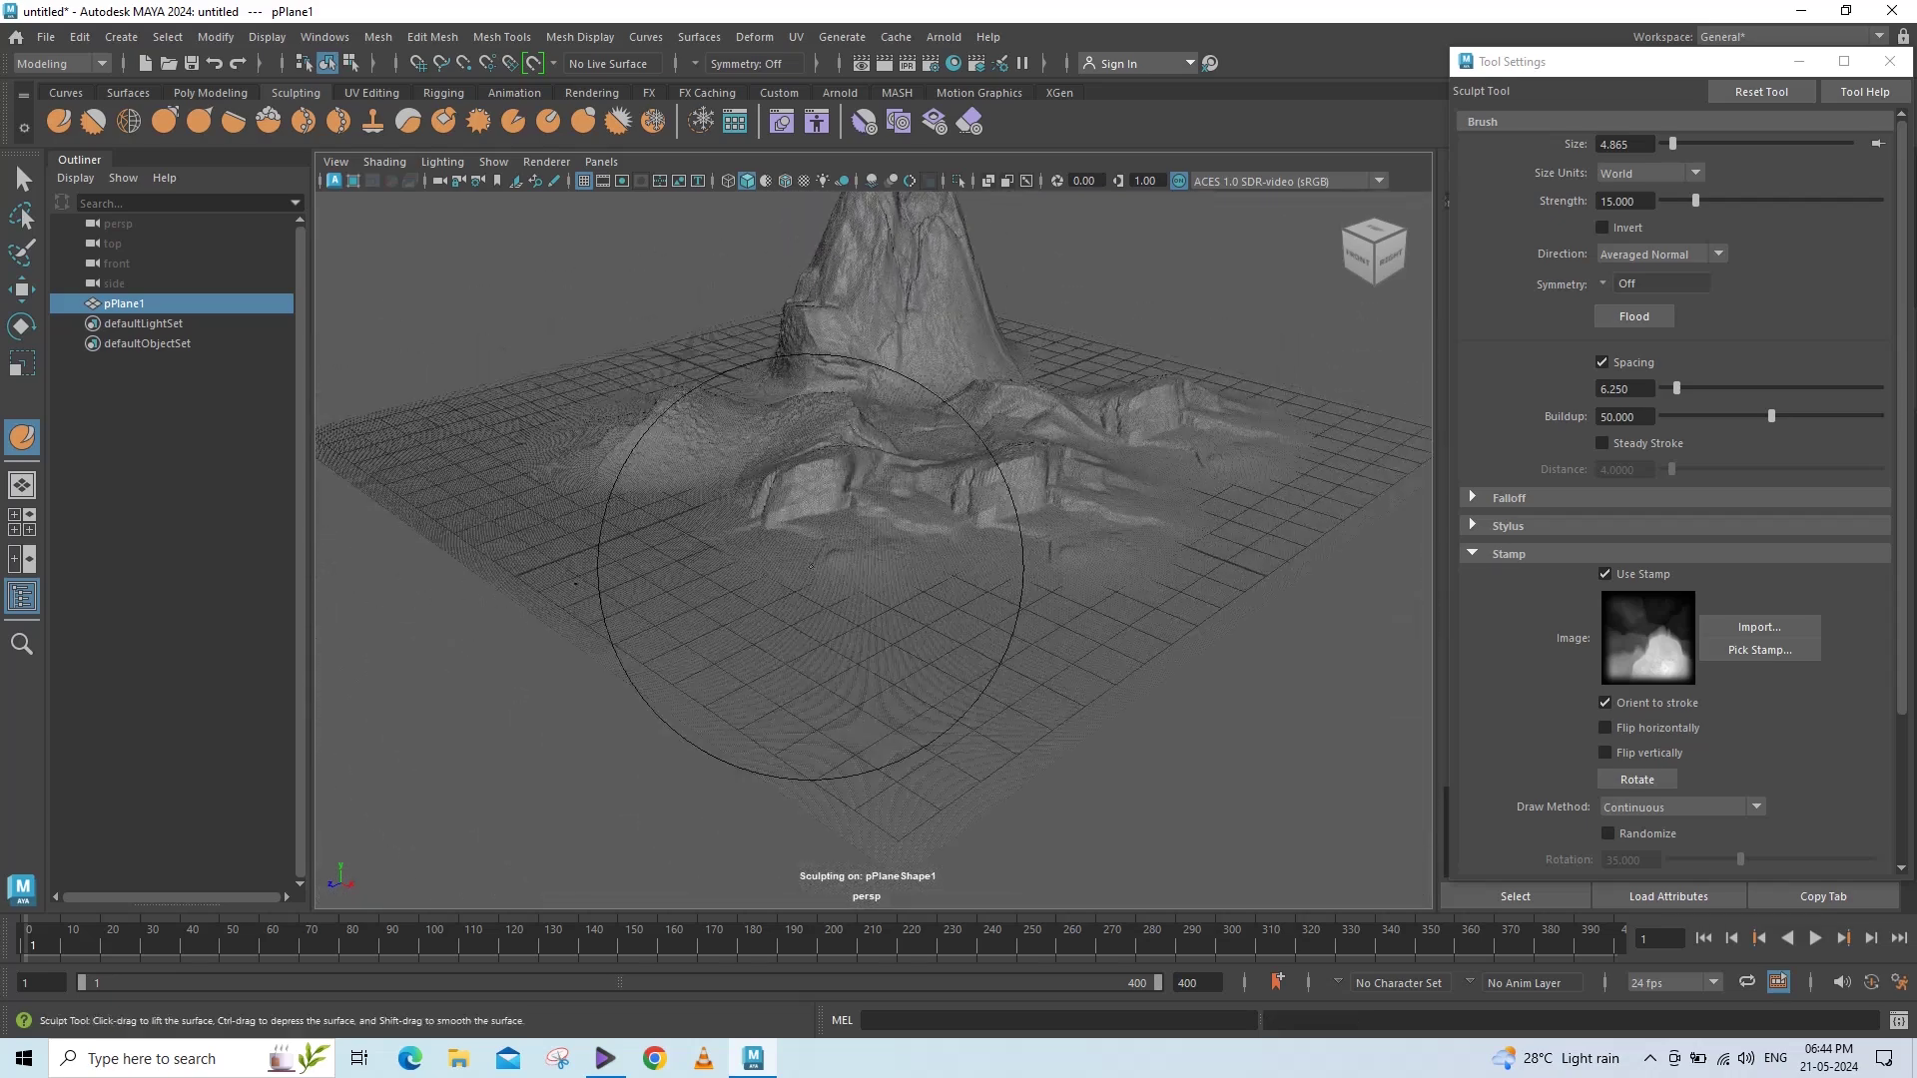
{"action": "left_click", "coordinate": [973, 609]}
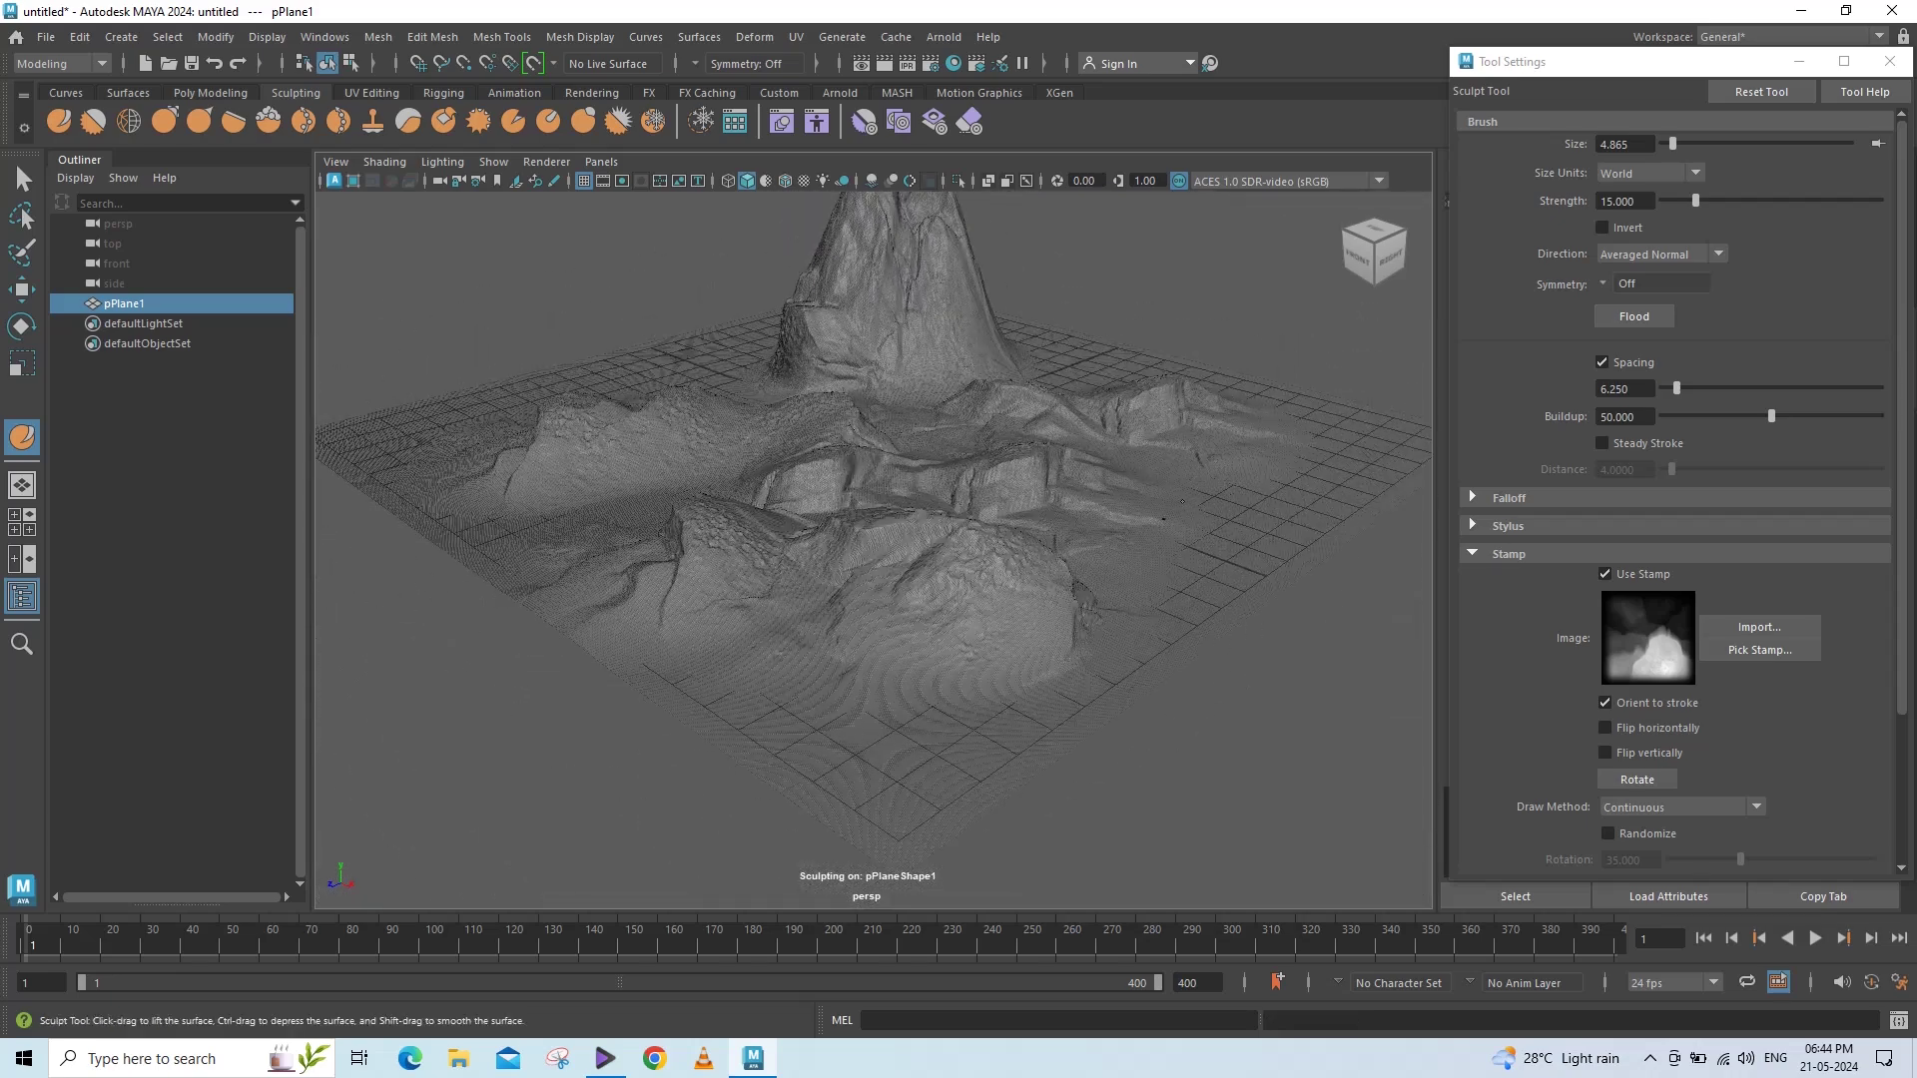
{"action": "left_click", "coordinate": [1180, 514]}
With brush size 2.703, raise a spike on the right and spikes left of the peak.
{"action": "left_click", "coordinate": [1269, 464]}
{"action": "left_click_drag", "start_coordinate": [1672, 145], "coordinate": [1667, 146]}
{"action": "left_click_drag", "start_coordinate": [1297, 437], "coordinate": [1274, 430]}
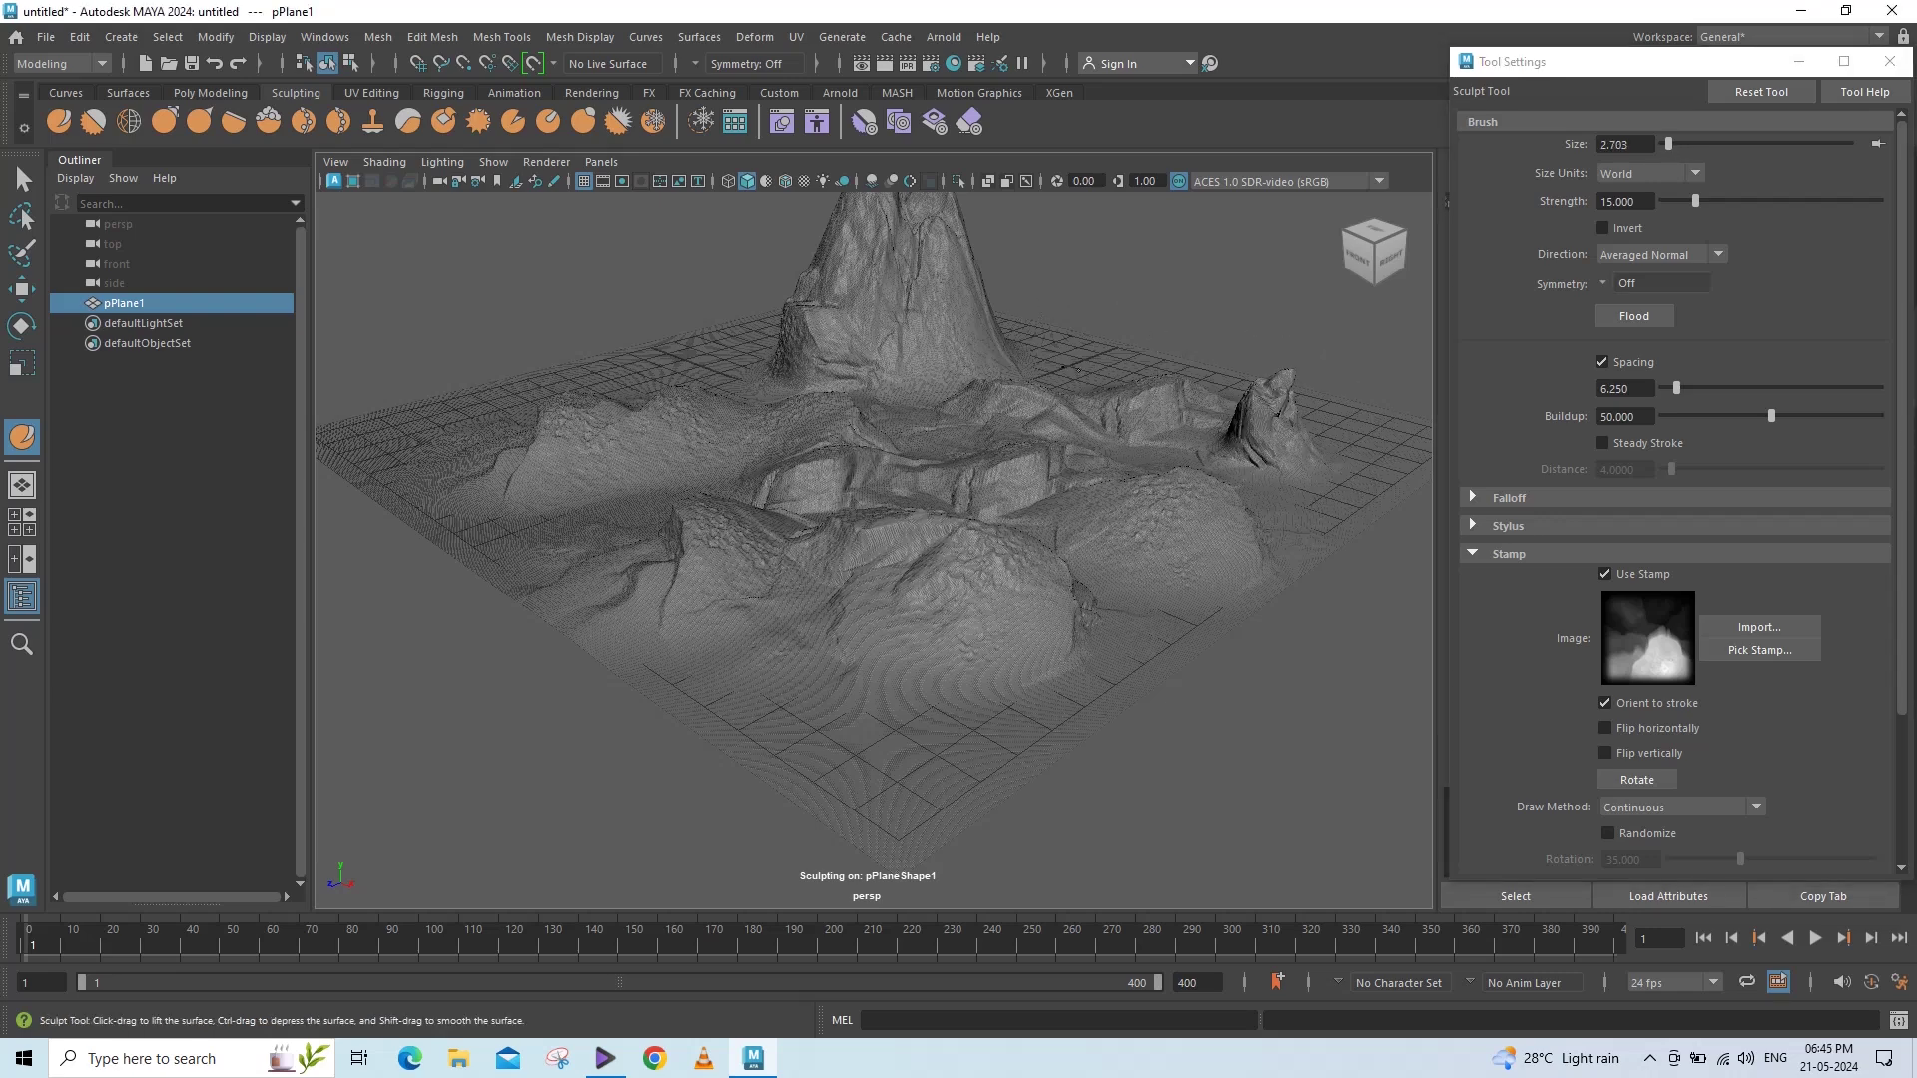
{"action": "left_click", "coordinate": [701, 365]}
{"action": "left_click", "coordinate": [766, 360]}
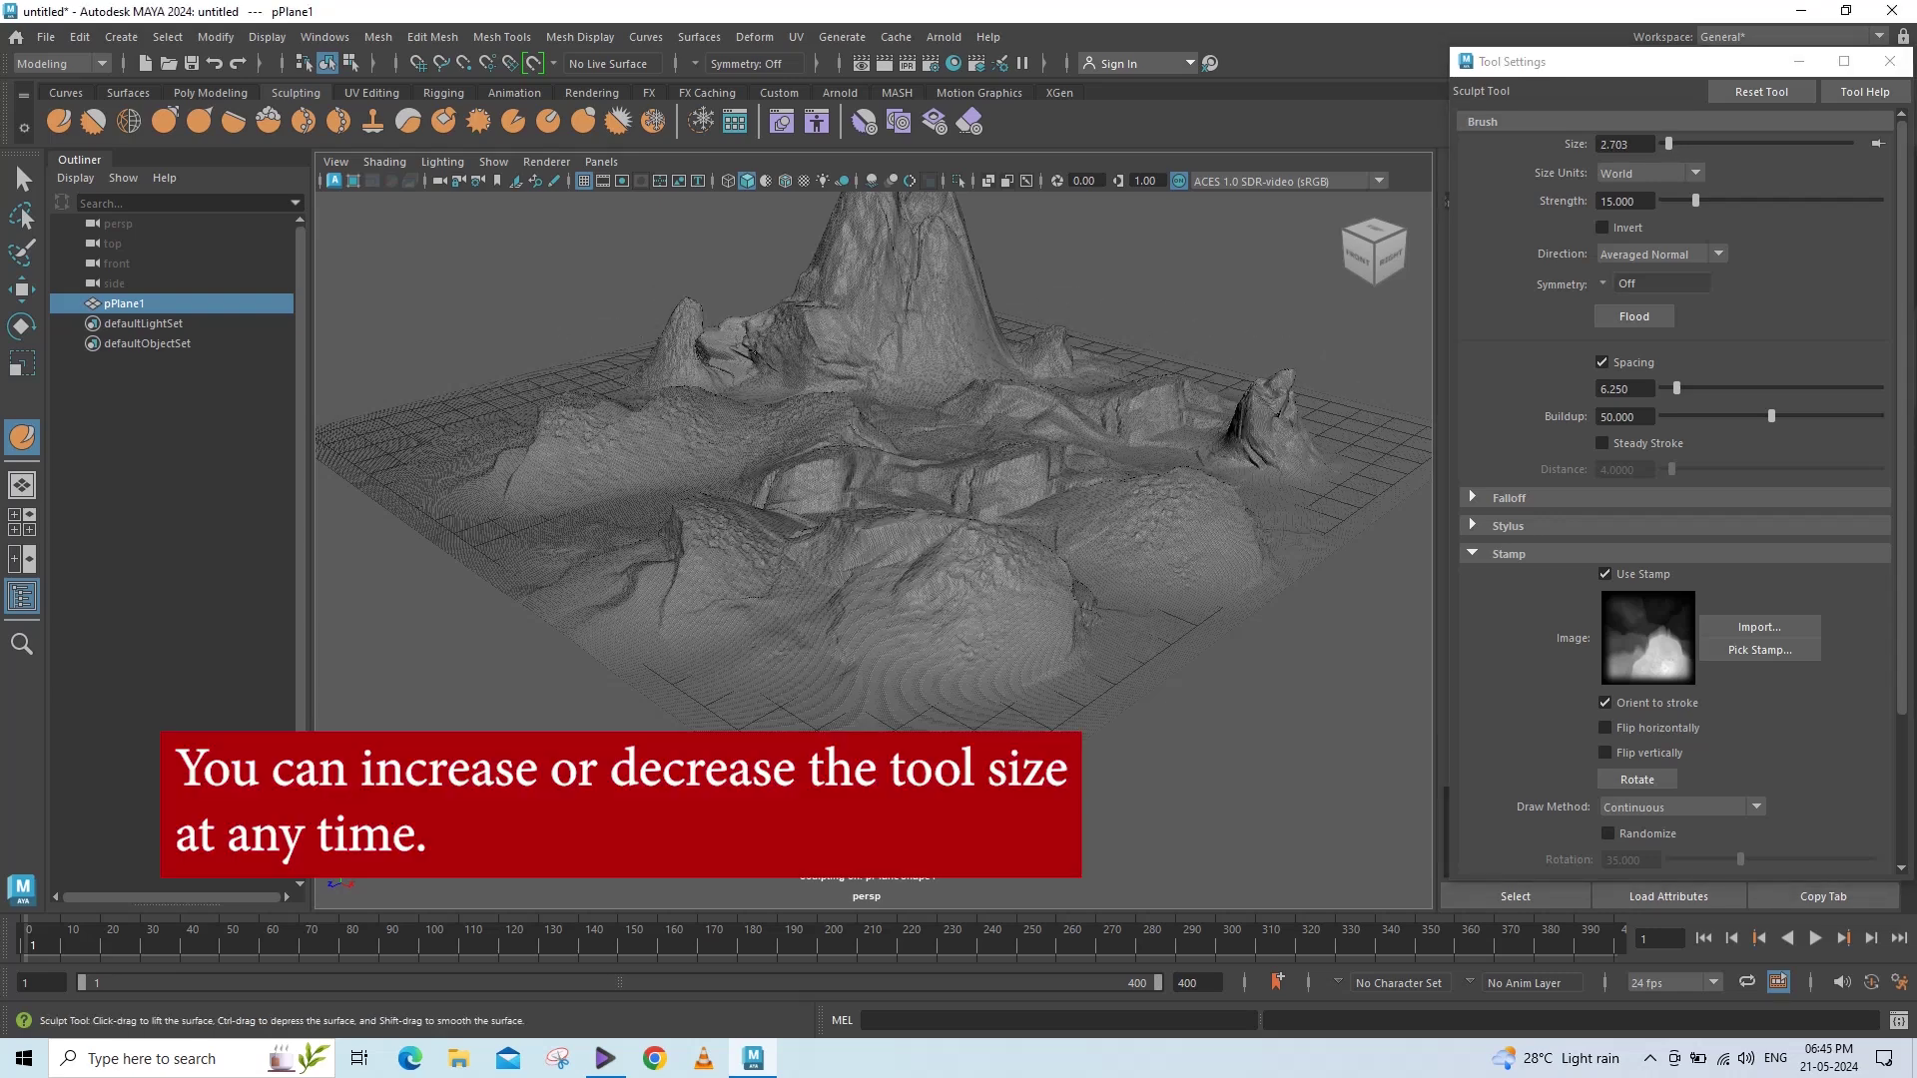
{"action": "left_click", "coordinate": [609, 377]}
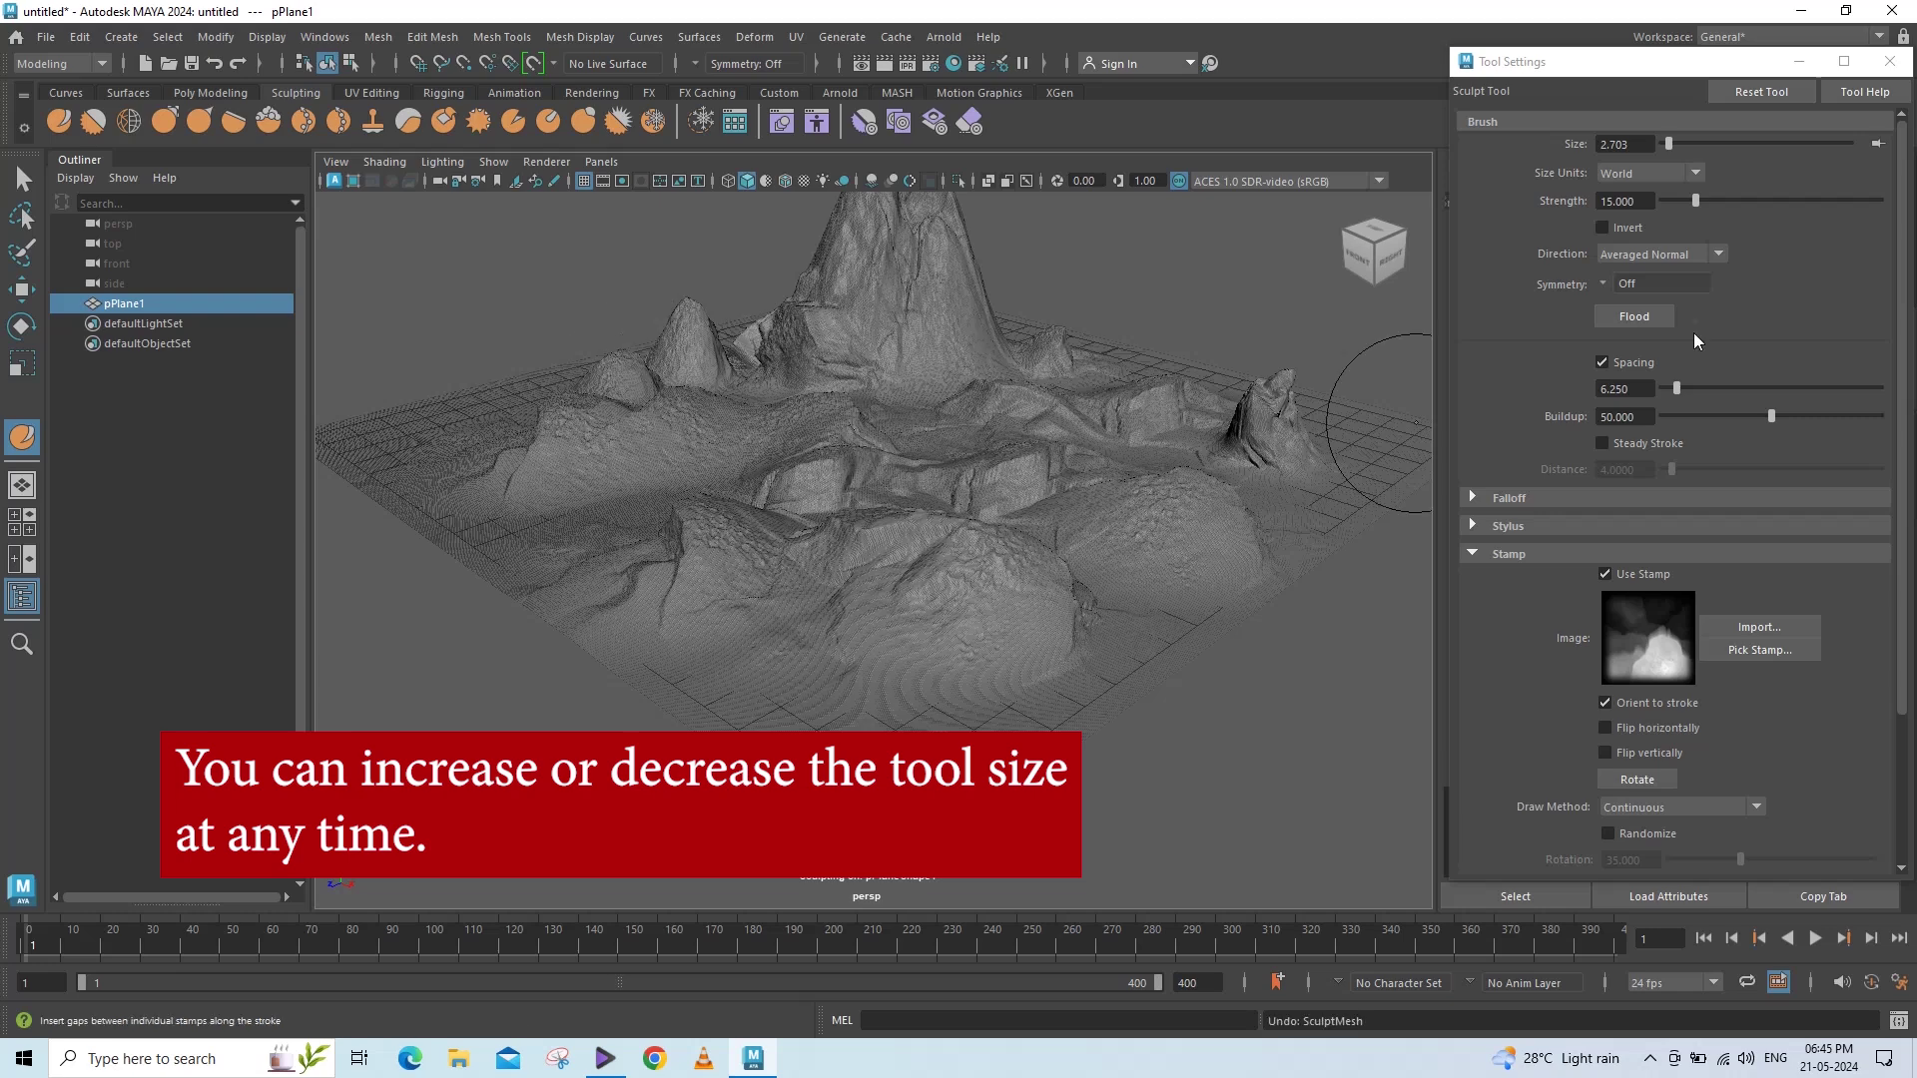
Set brush size to 3 and raise mounds on the left and right of centre.
{"action": "left_click_drag", "start_coordinate": [1668, 143], "coordinate": [1673, 145]}
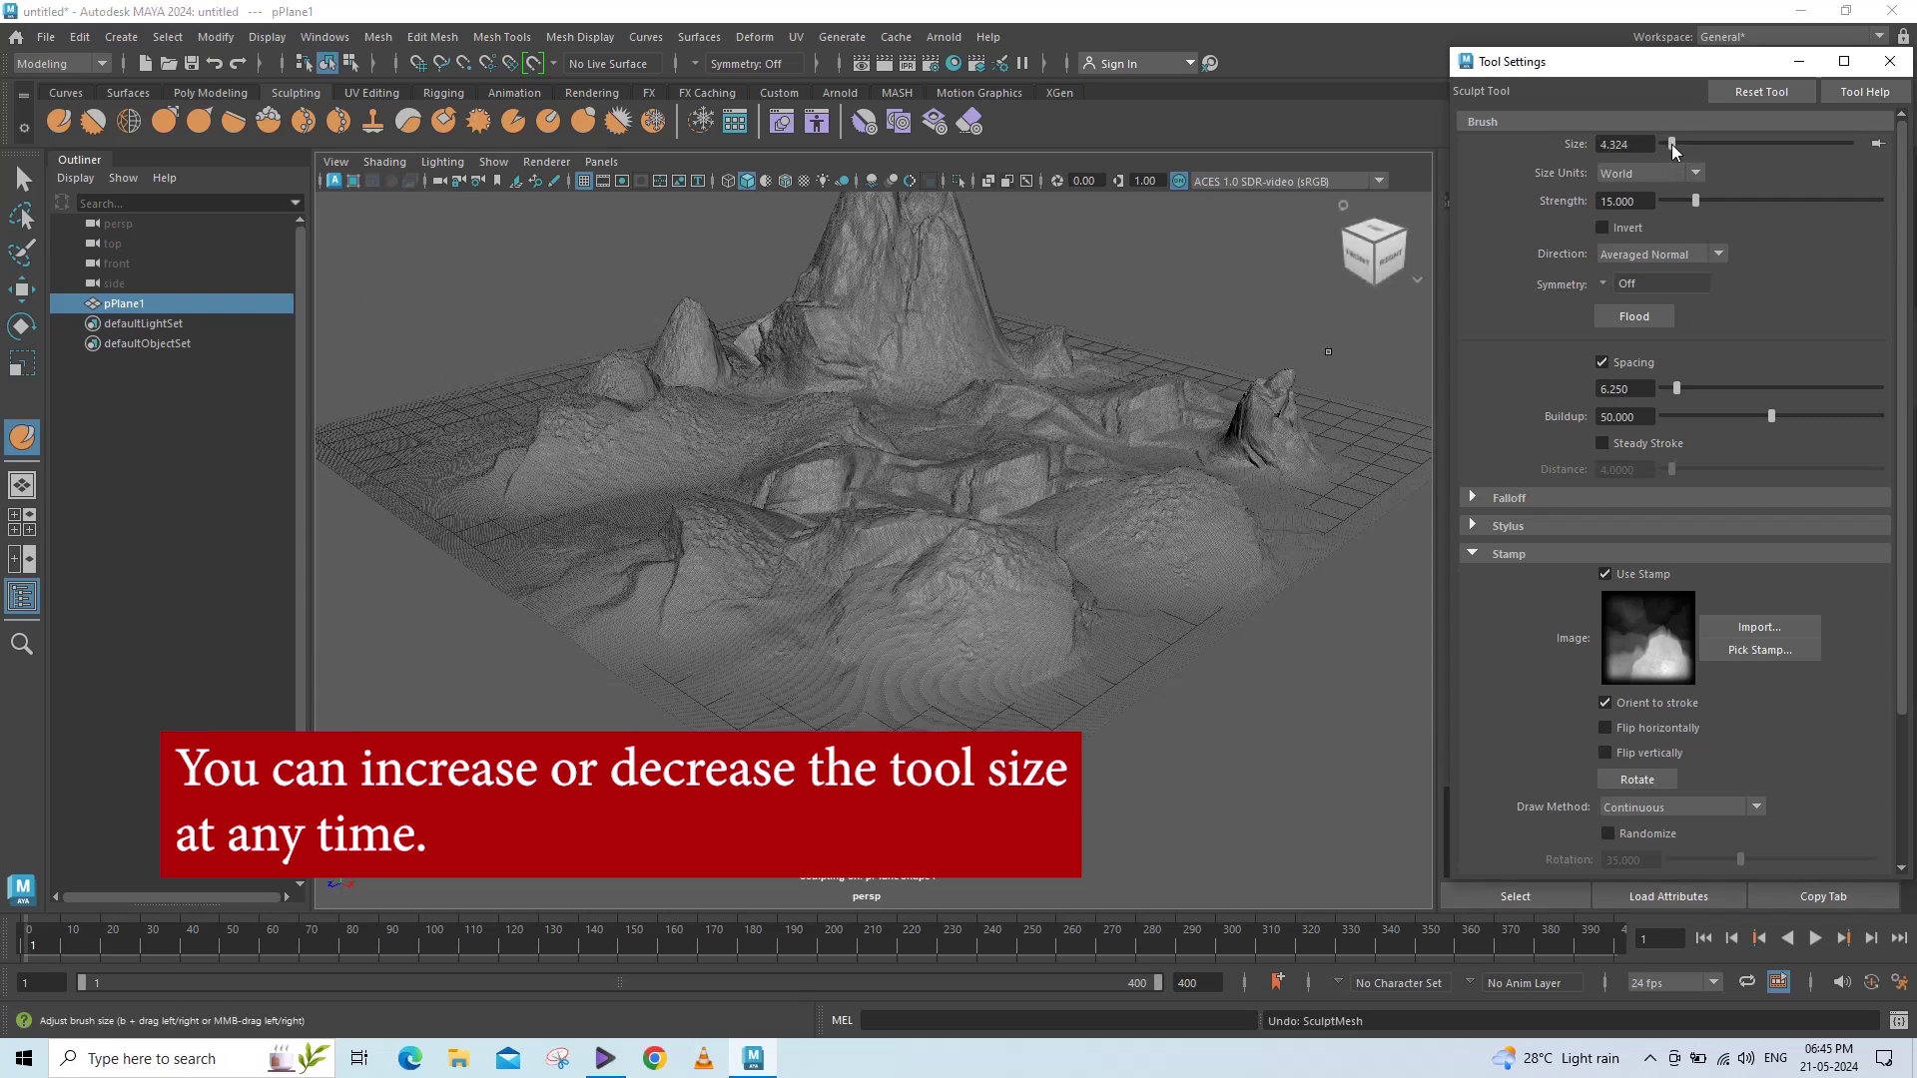
{"action": "double_click", "coordinate": [1625, 143]}
{"action": "type", "text": "3"}
{"action": "key", "text": "Return"}
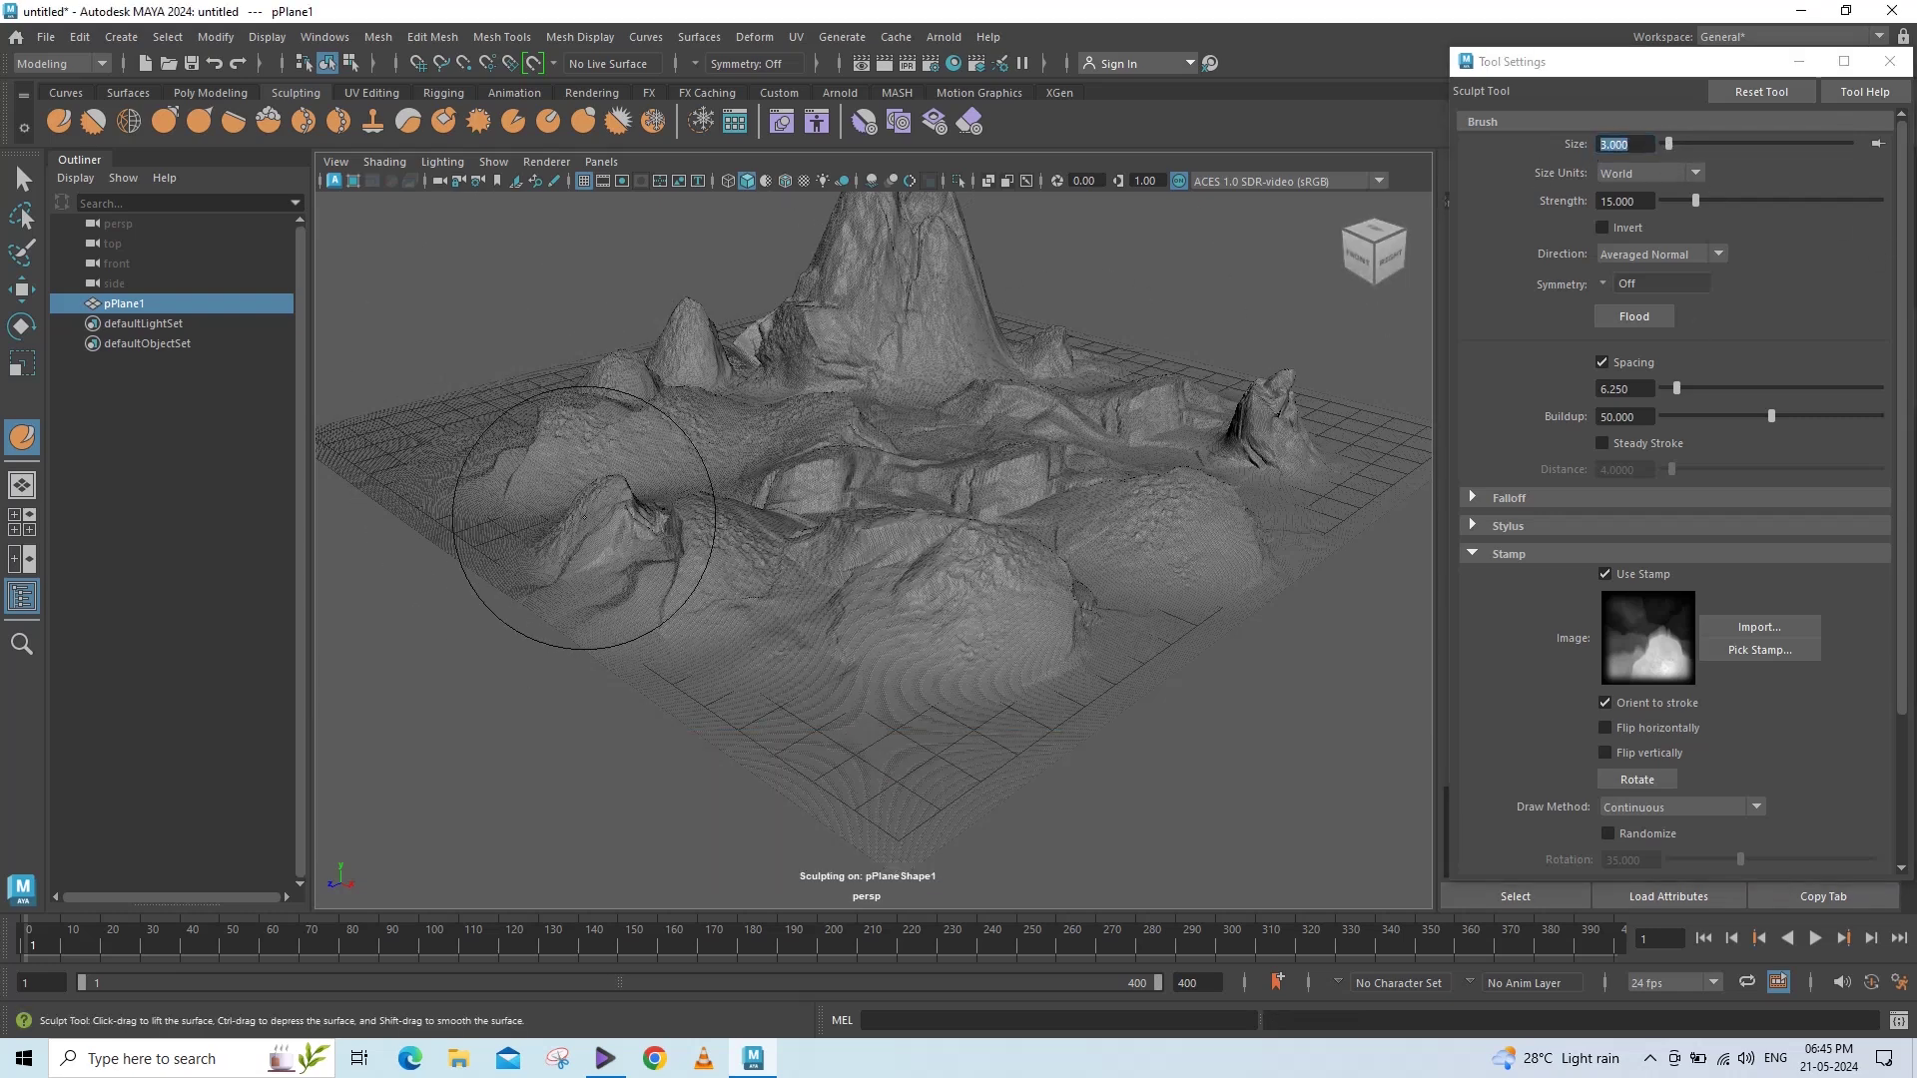
{"action": "left_click_drag", "start_coordinate": [698, 439], "coordinate": [539, 389]}
{"action": "left_click", "coordinate": [480, 429]}
{"action": "left_click", "coordinate": [488, 459]}
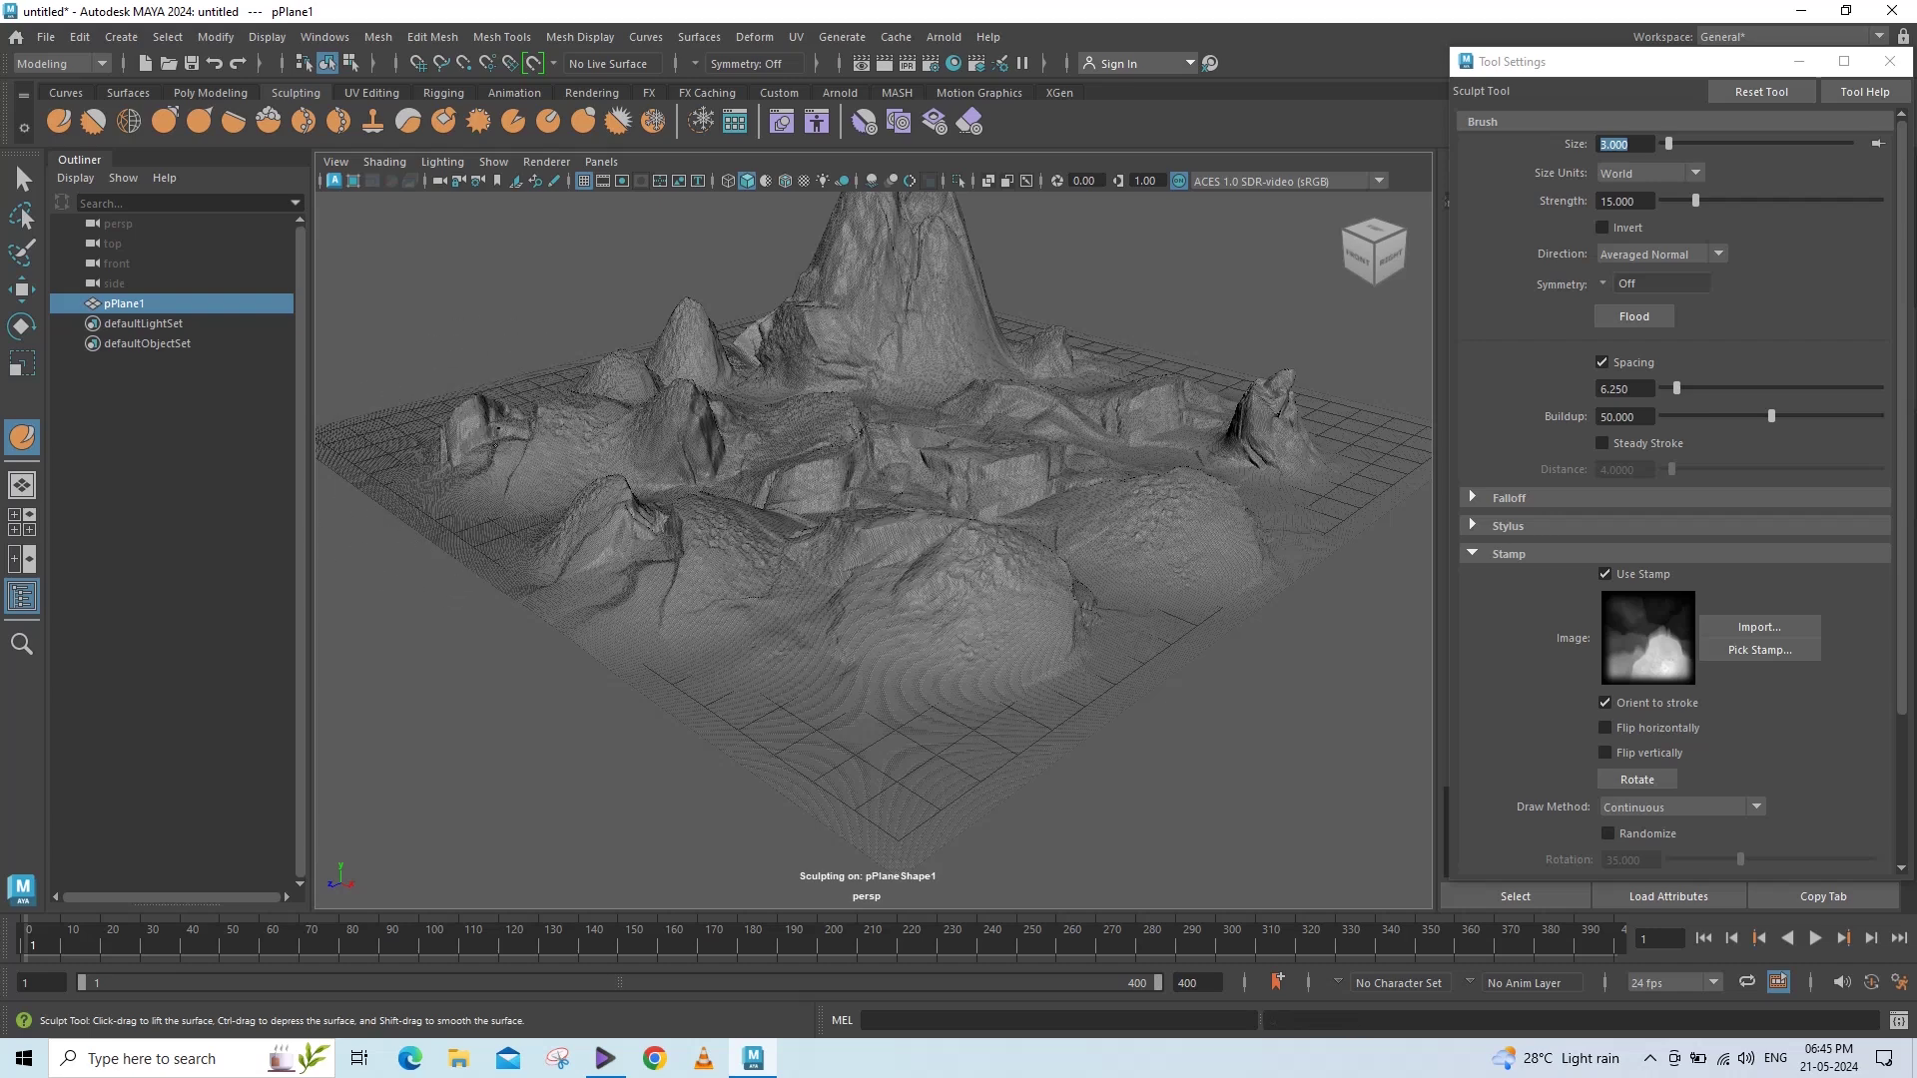
{"action": "left_click", "coordinate": [1255, 444]}
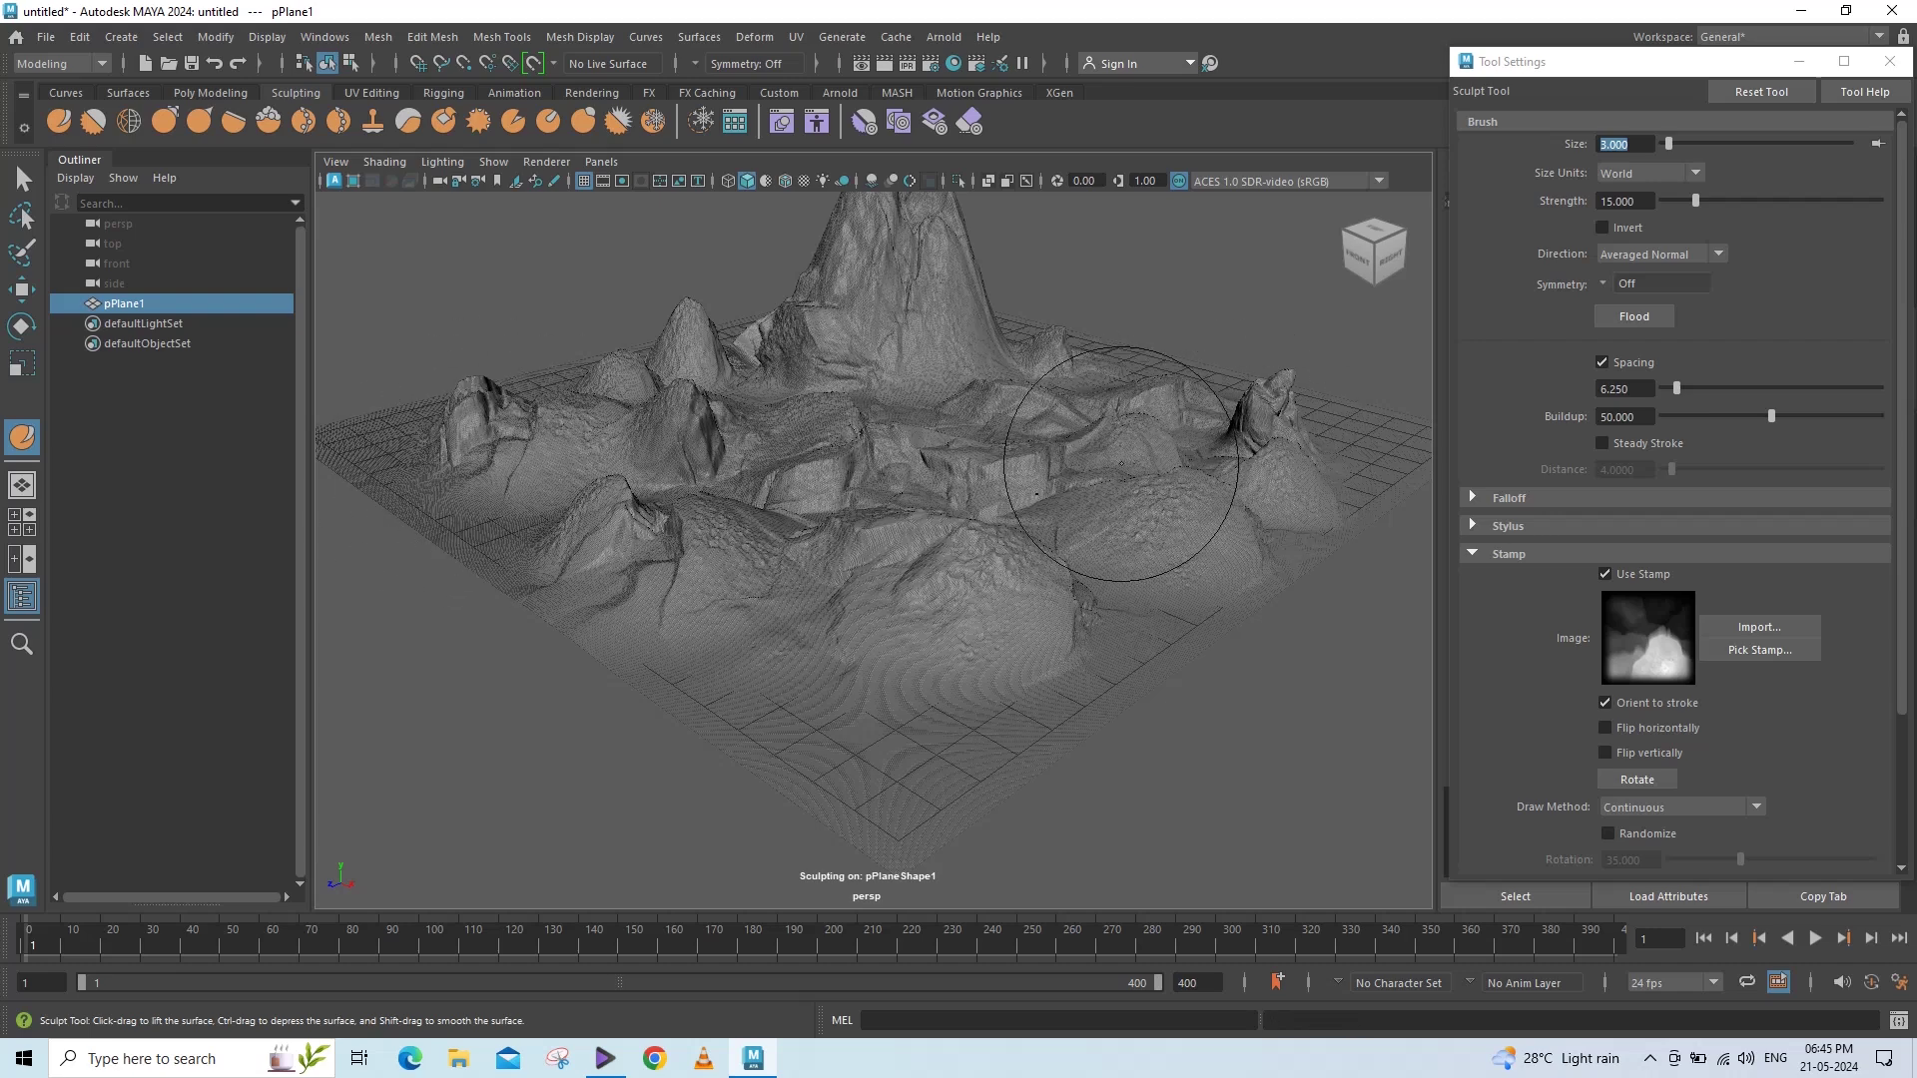
Resize the brush to 4.324 and stamp rocky mounds across the lower-middle and left-centre terrain.
{"action": "key", "text": "ctrl+z"}
{"action": "left_click_drag", "start_coordinate": [1672, 145], "coordinate": [1674, 147]}
{"action": "left_click", "coordinate": [758, 639]}
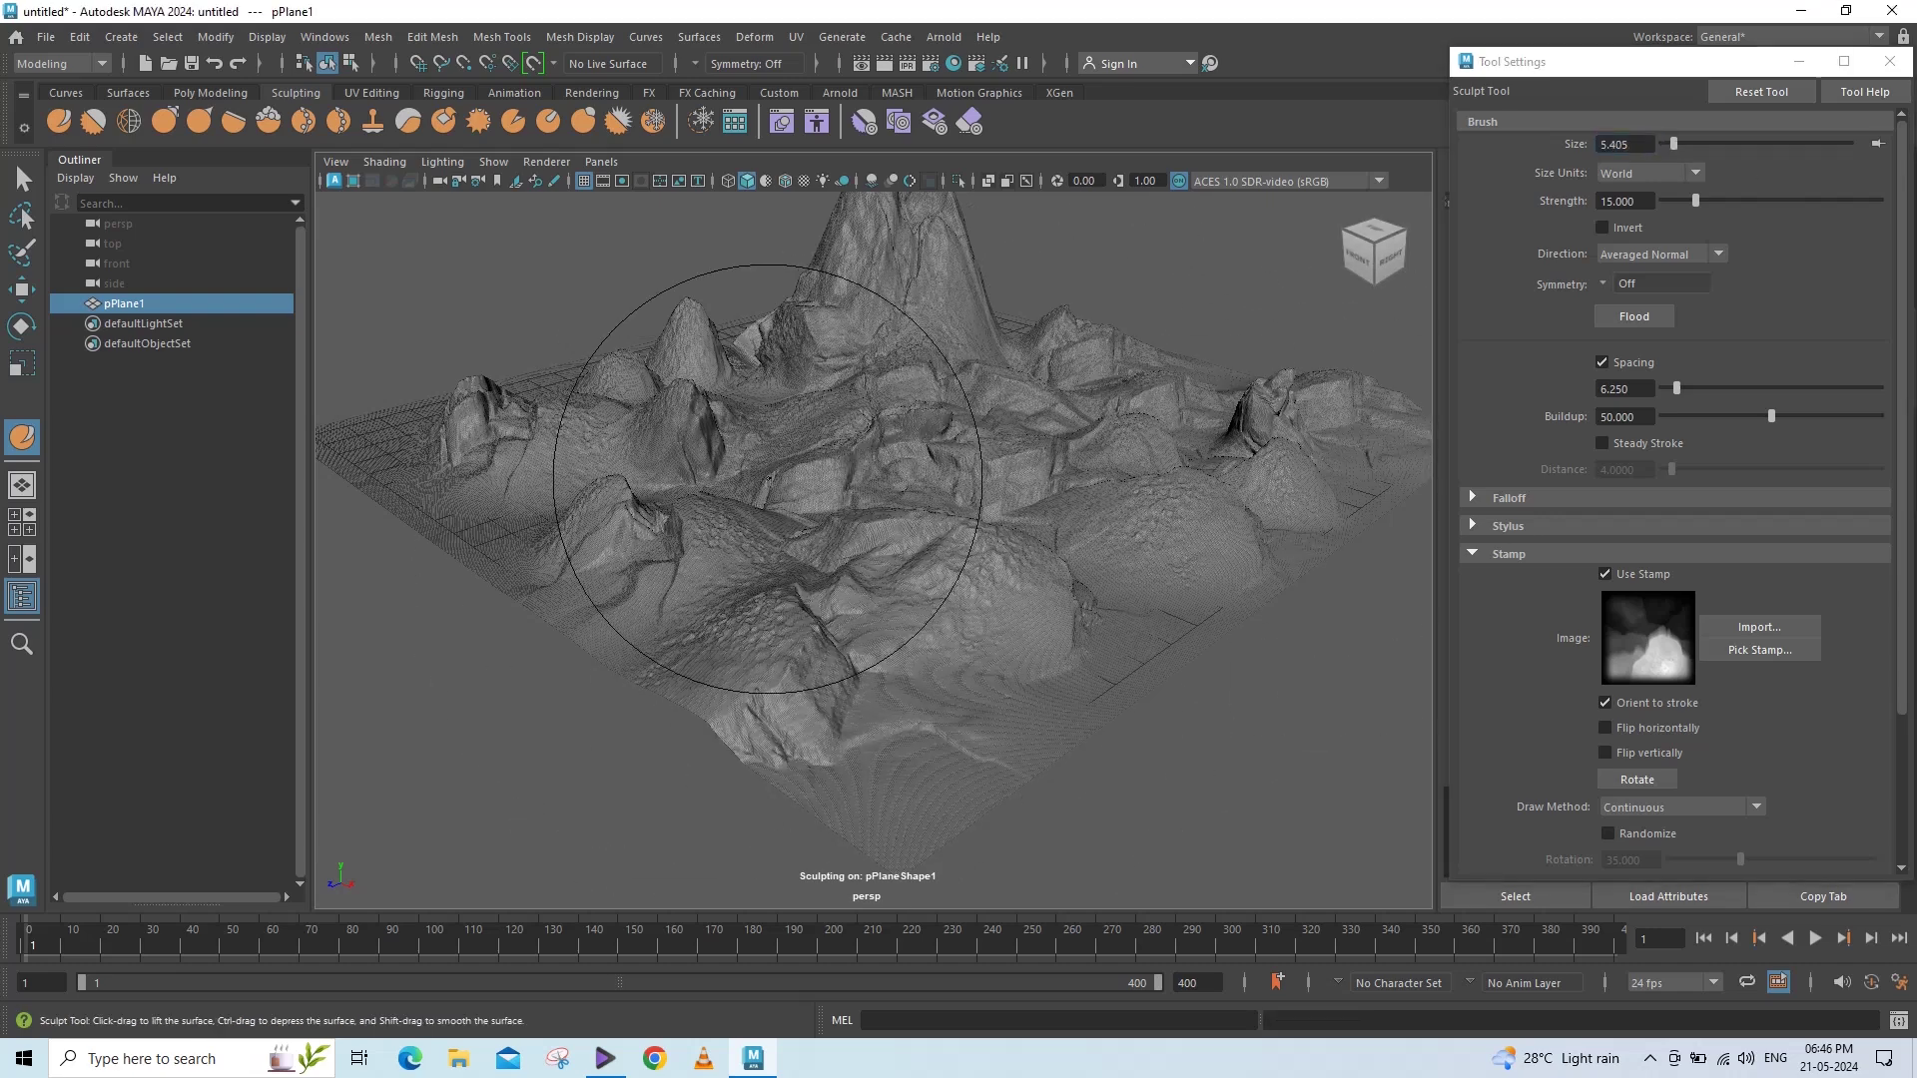
{"action": "left_click", "coordinate": [639, 401]}
{"action": "left_click_drag", "start_coordinate": [1673, 145], "coordinate": [1670, 145]}
{"action": "left_click", "coordinate": [791, 430]}
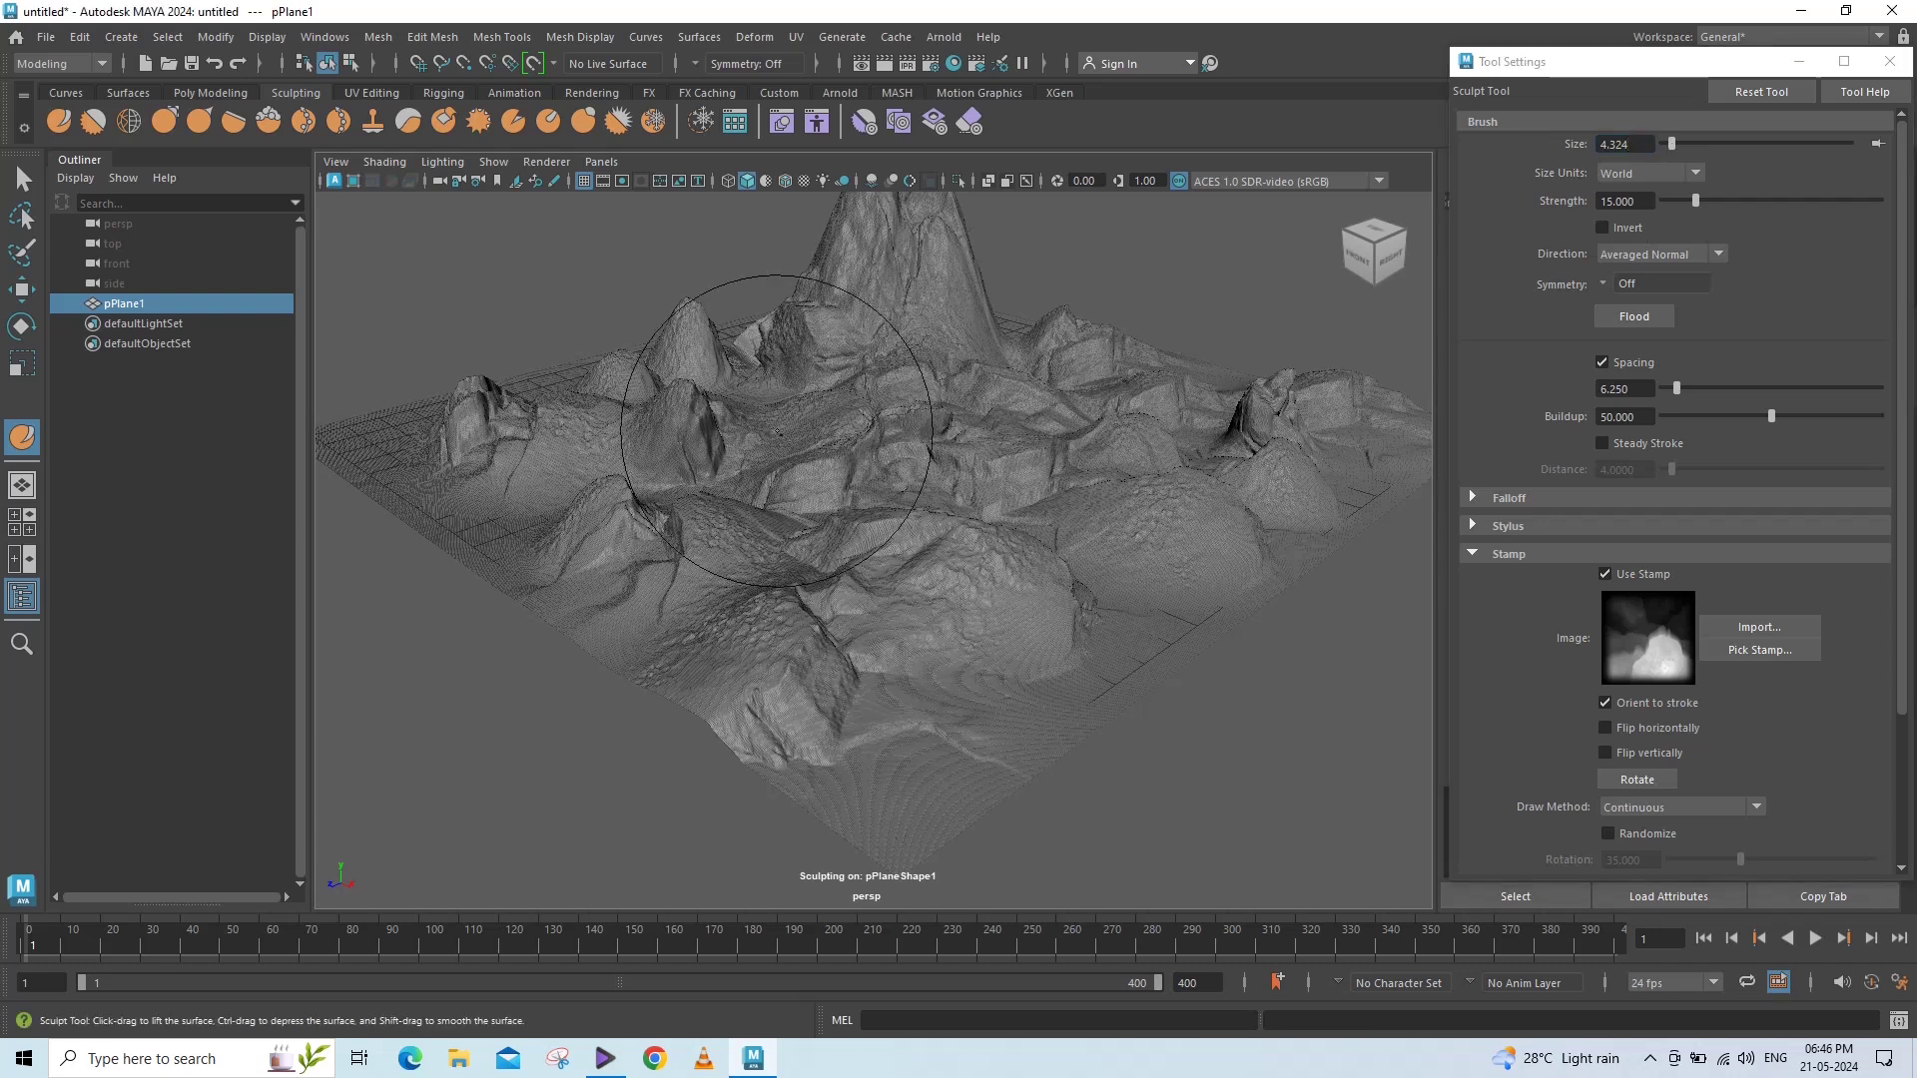
{"action": "left_click", "coordinate": [787, 434]}
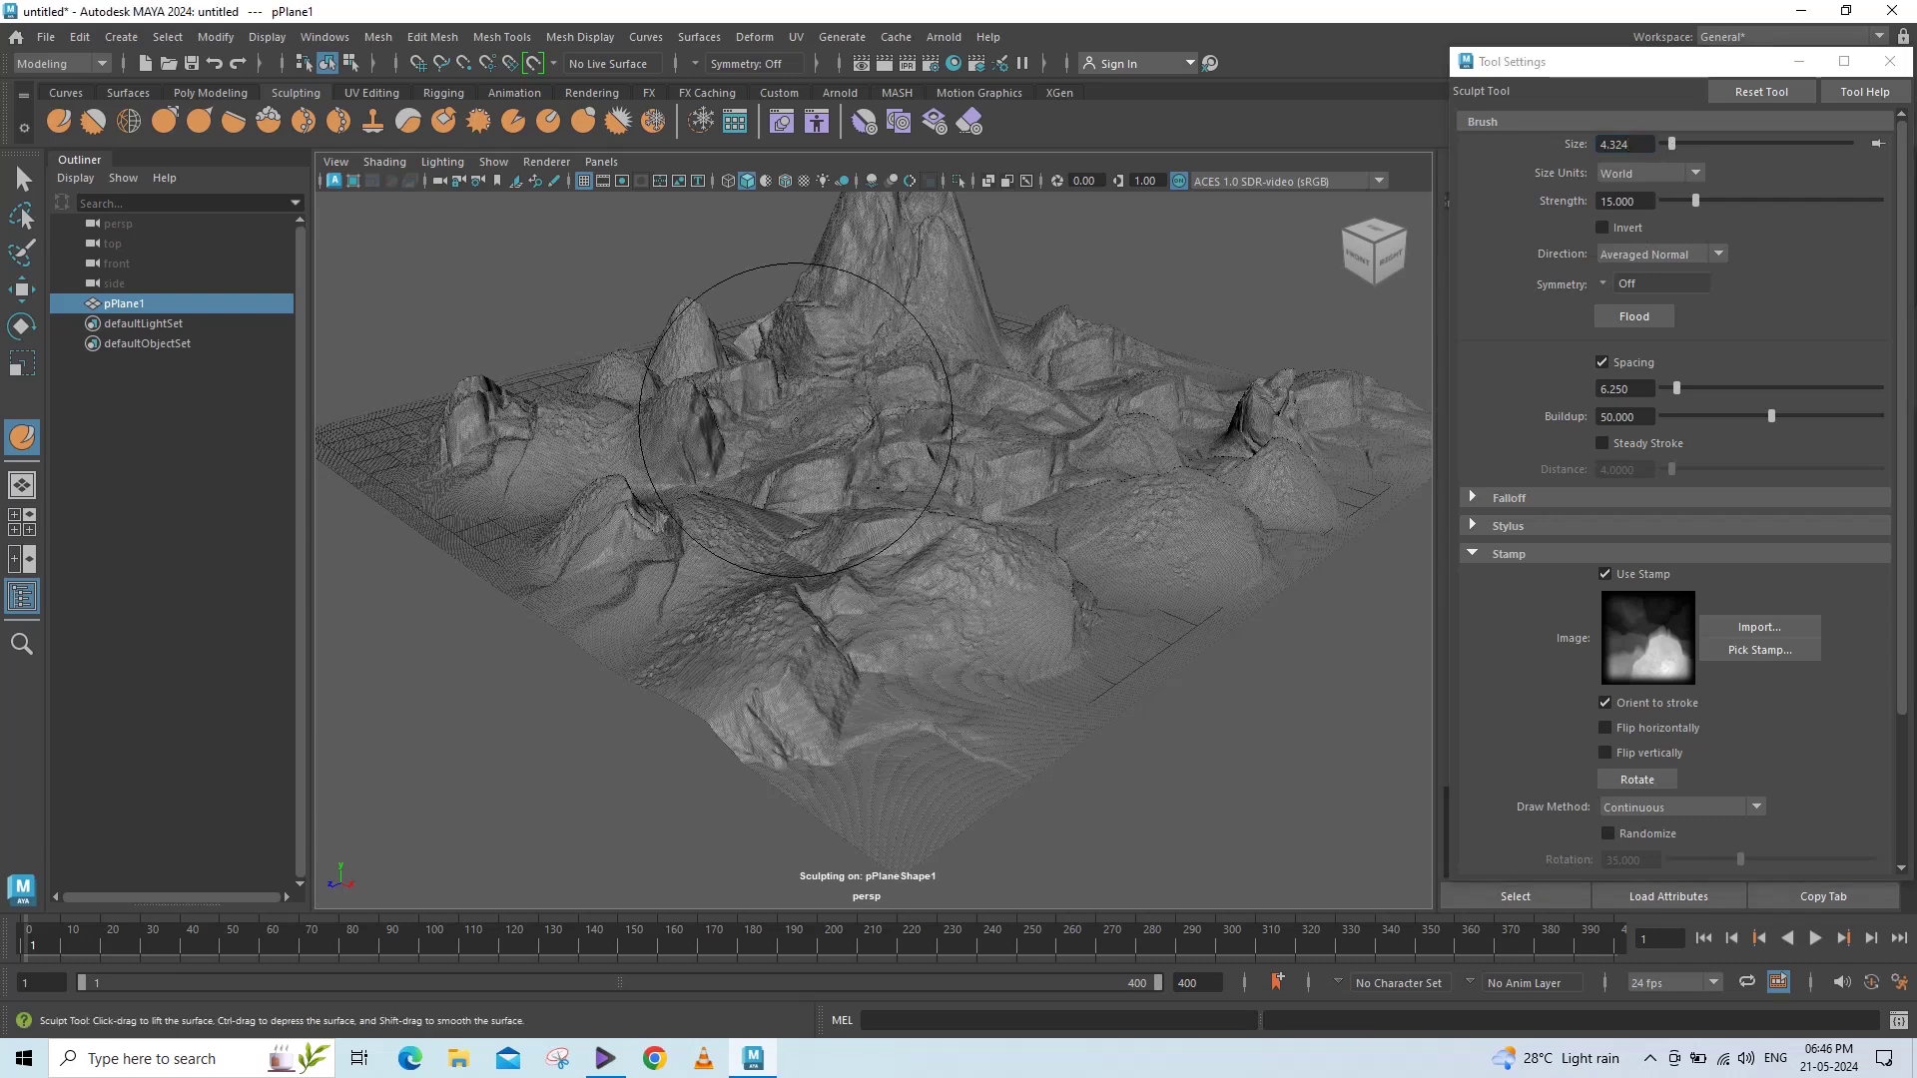
{"action": "left_click", "coordinate": [889, 450]}
Raise rocky ridges on the centre-left terrain, then view it from the front-right.
{"action": "scroll", "coordinate": [1027, 462], "scroll_direction": "up", "scroll_amount": 5}
{"action": "mouse_move", "coordinate": [1027, 462]}
{"action": "left_mouse_down", "text": "alt"}
{"action": "mouse_move", "coordinate": [964, 556]}
{"action": "mouse_move", "coordinate": [783, 416]}
{"action": "left_mouse_up", "text": "alt"}
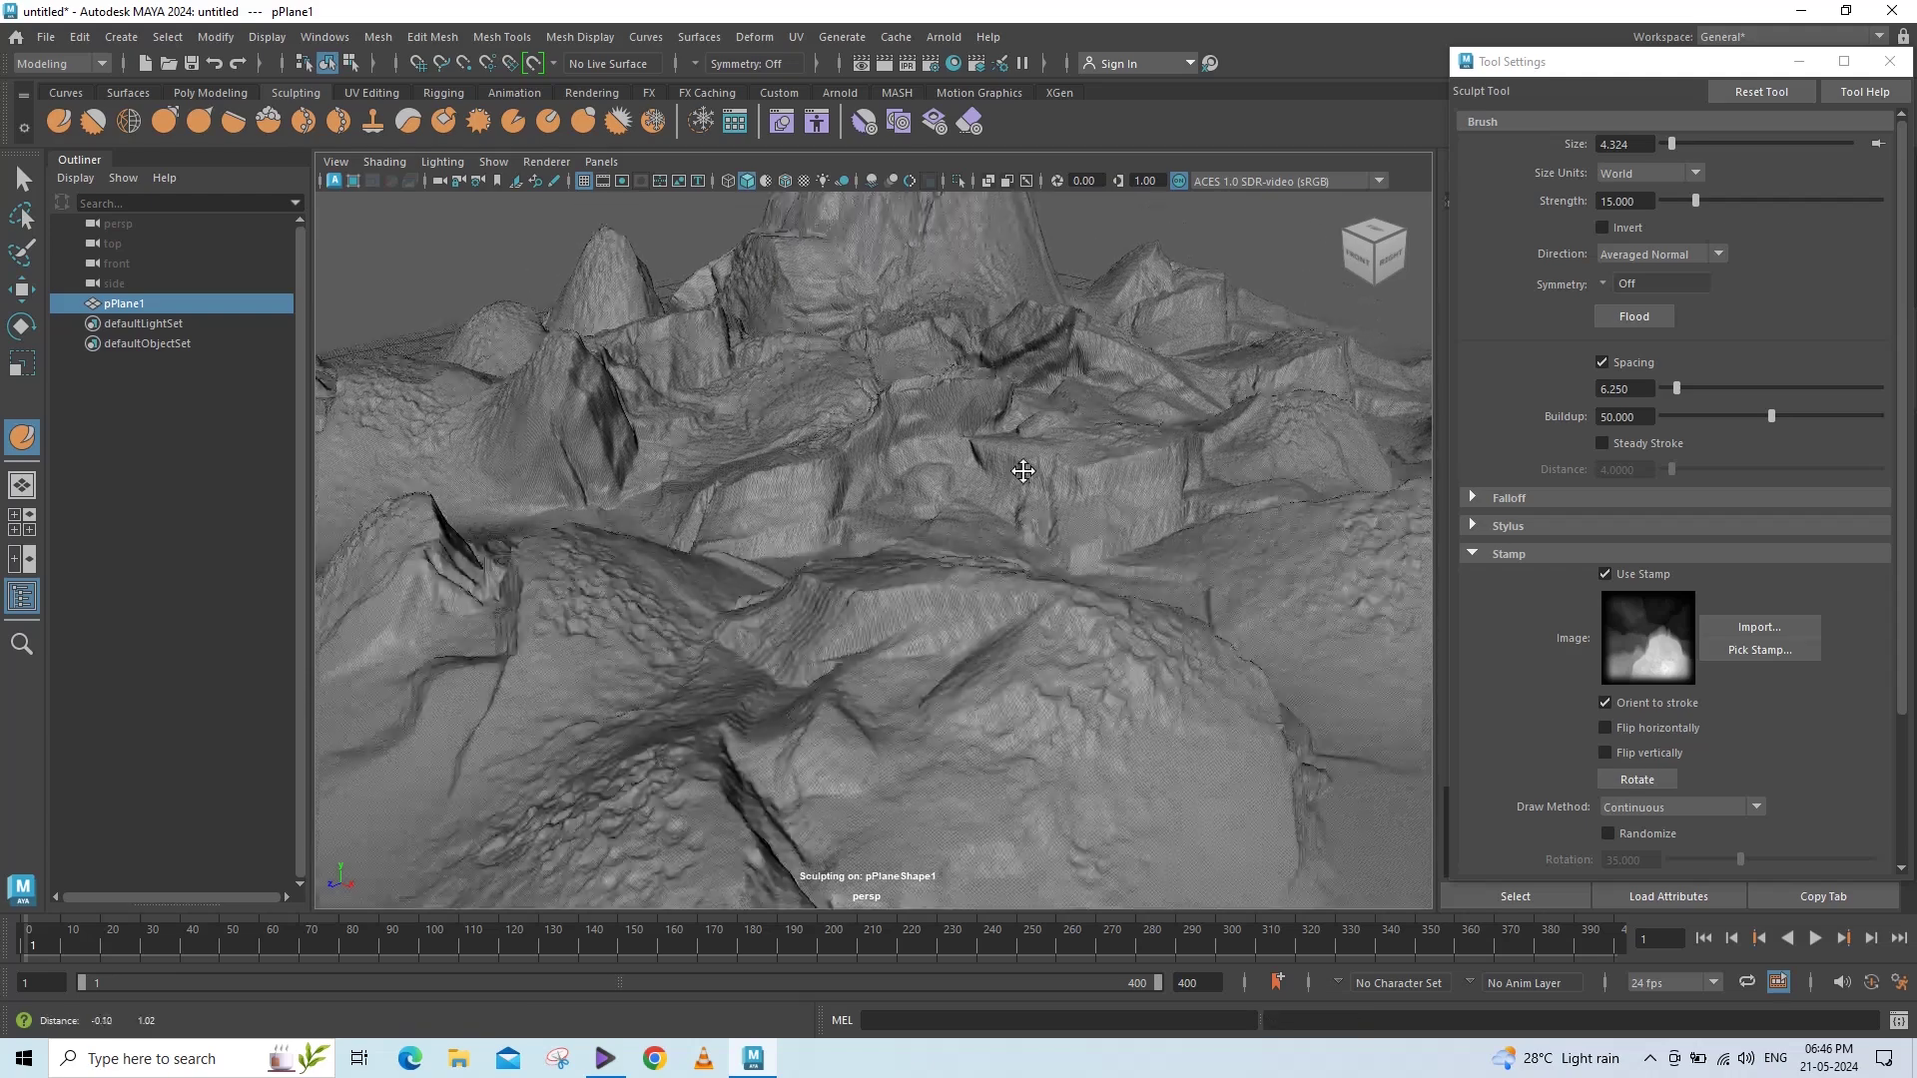
{"action": "scroll", "coordinate": [964, 556], "scroll_direction": "down", "scroll_amount": 5}
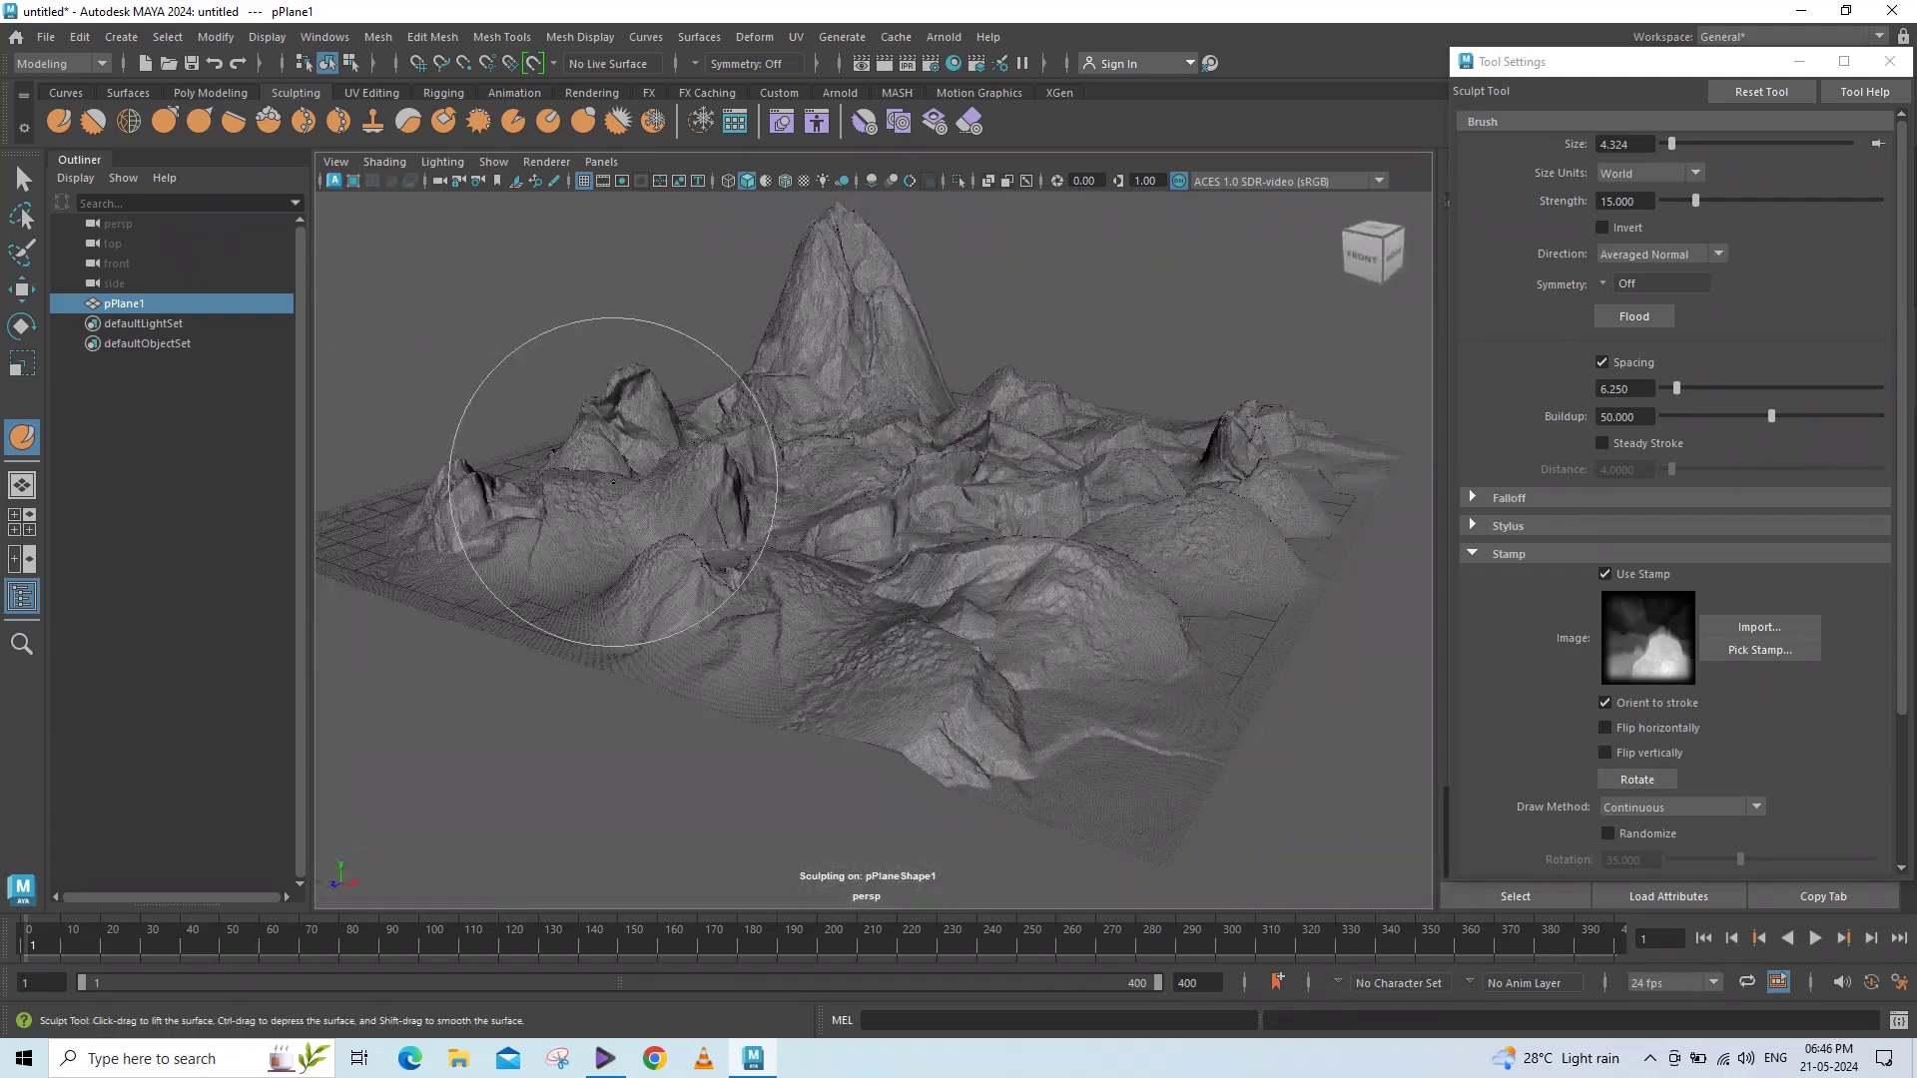
{"action": "left_click_drag", "start_coordinate": [639, 464], "coordinate": [754, 395]}
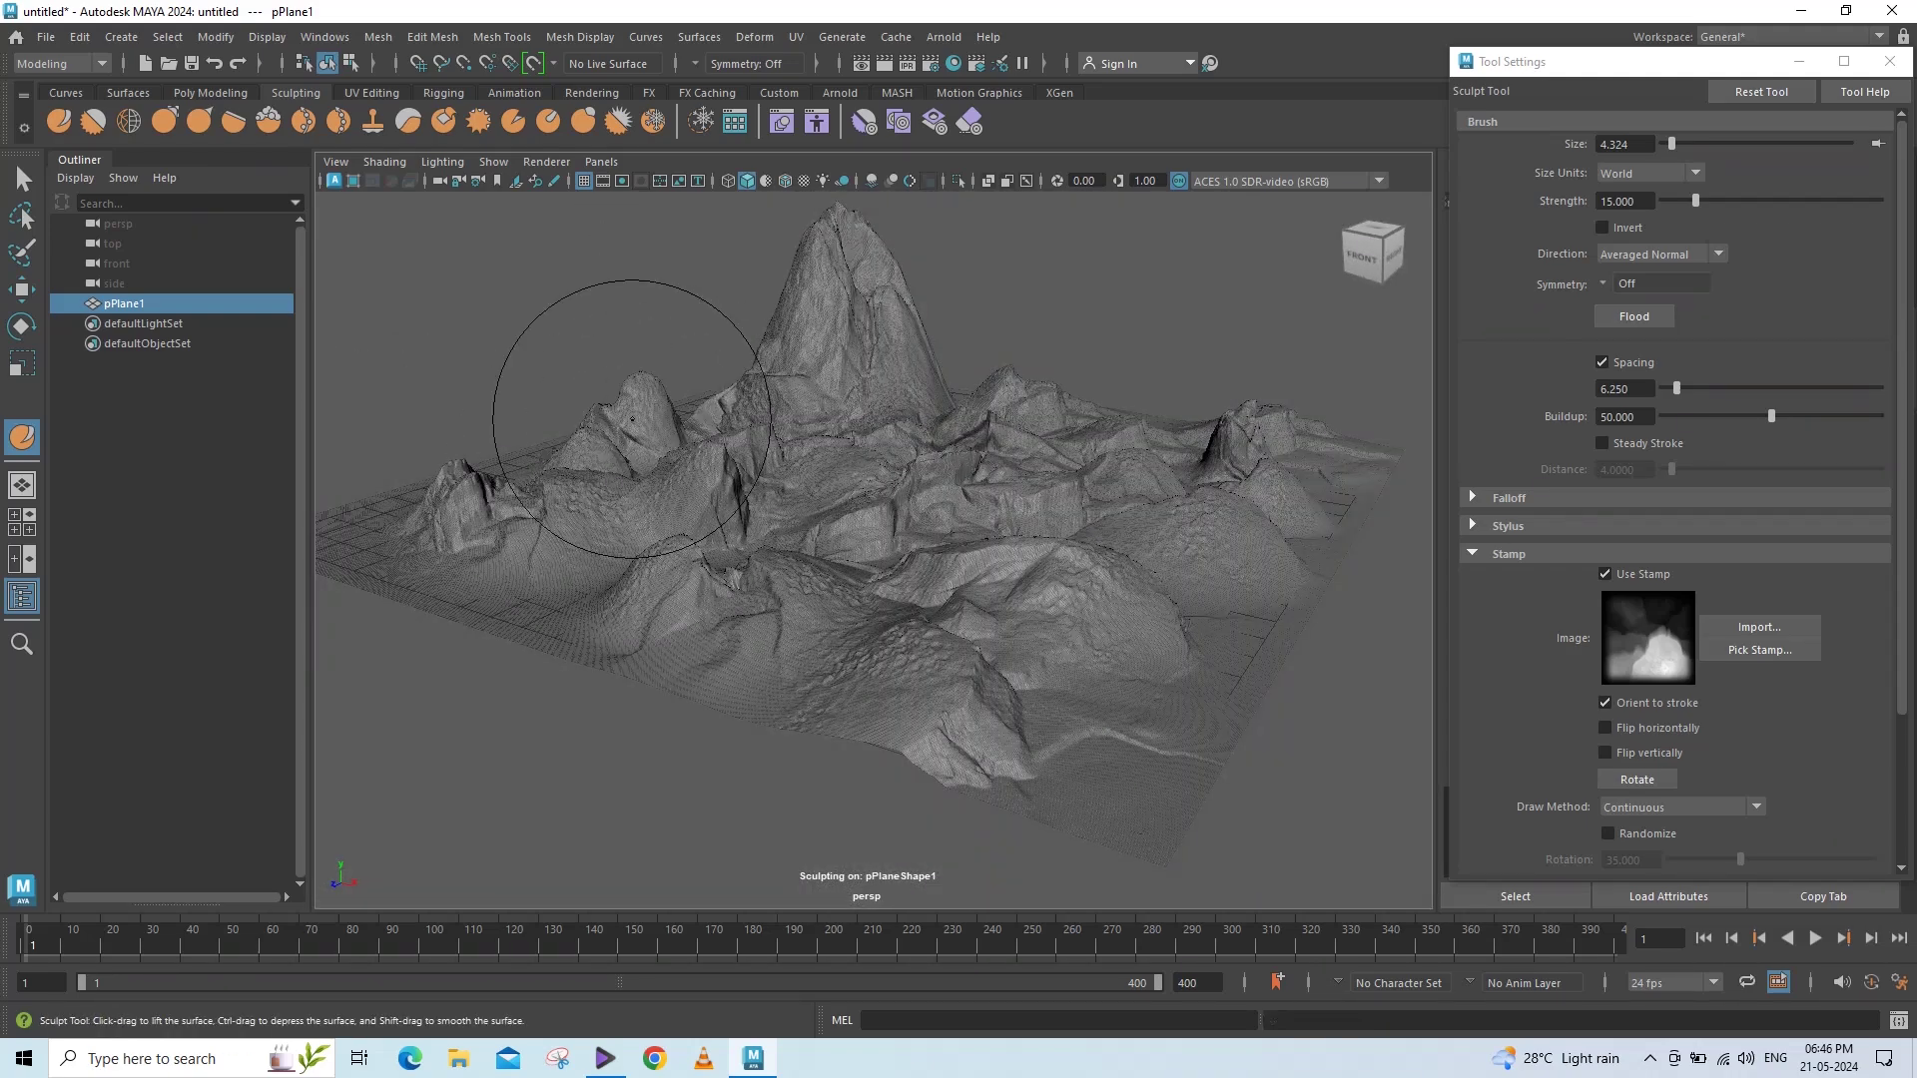
{"action": "left_click_drag", "start_coordinate": [685, 429], "coordinate": [699, 419]}
{"action": "scroll", "coordinate": [1088, 599], "scroll_direction": "up", "scroll_amount": 3}
{"action": "left_click_drag", "start_coordinate": [1088, 599], "coordinate": [1011, 636], "text": "alt"}
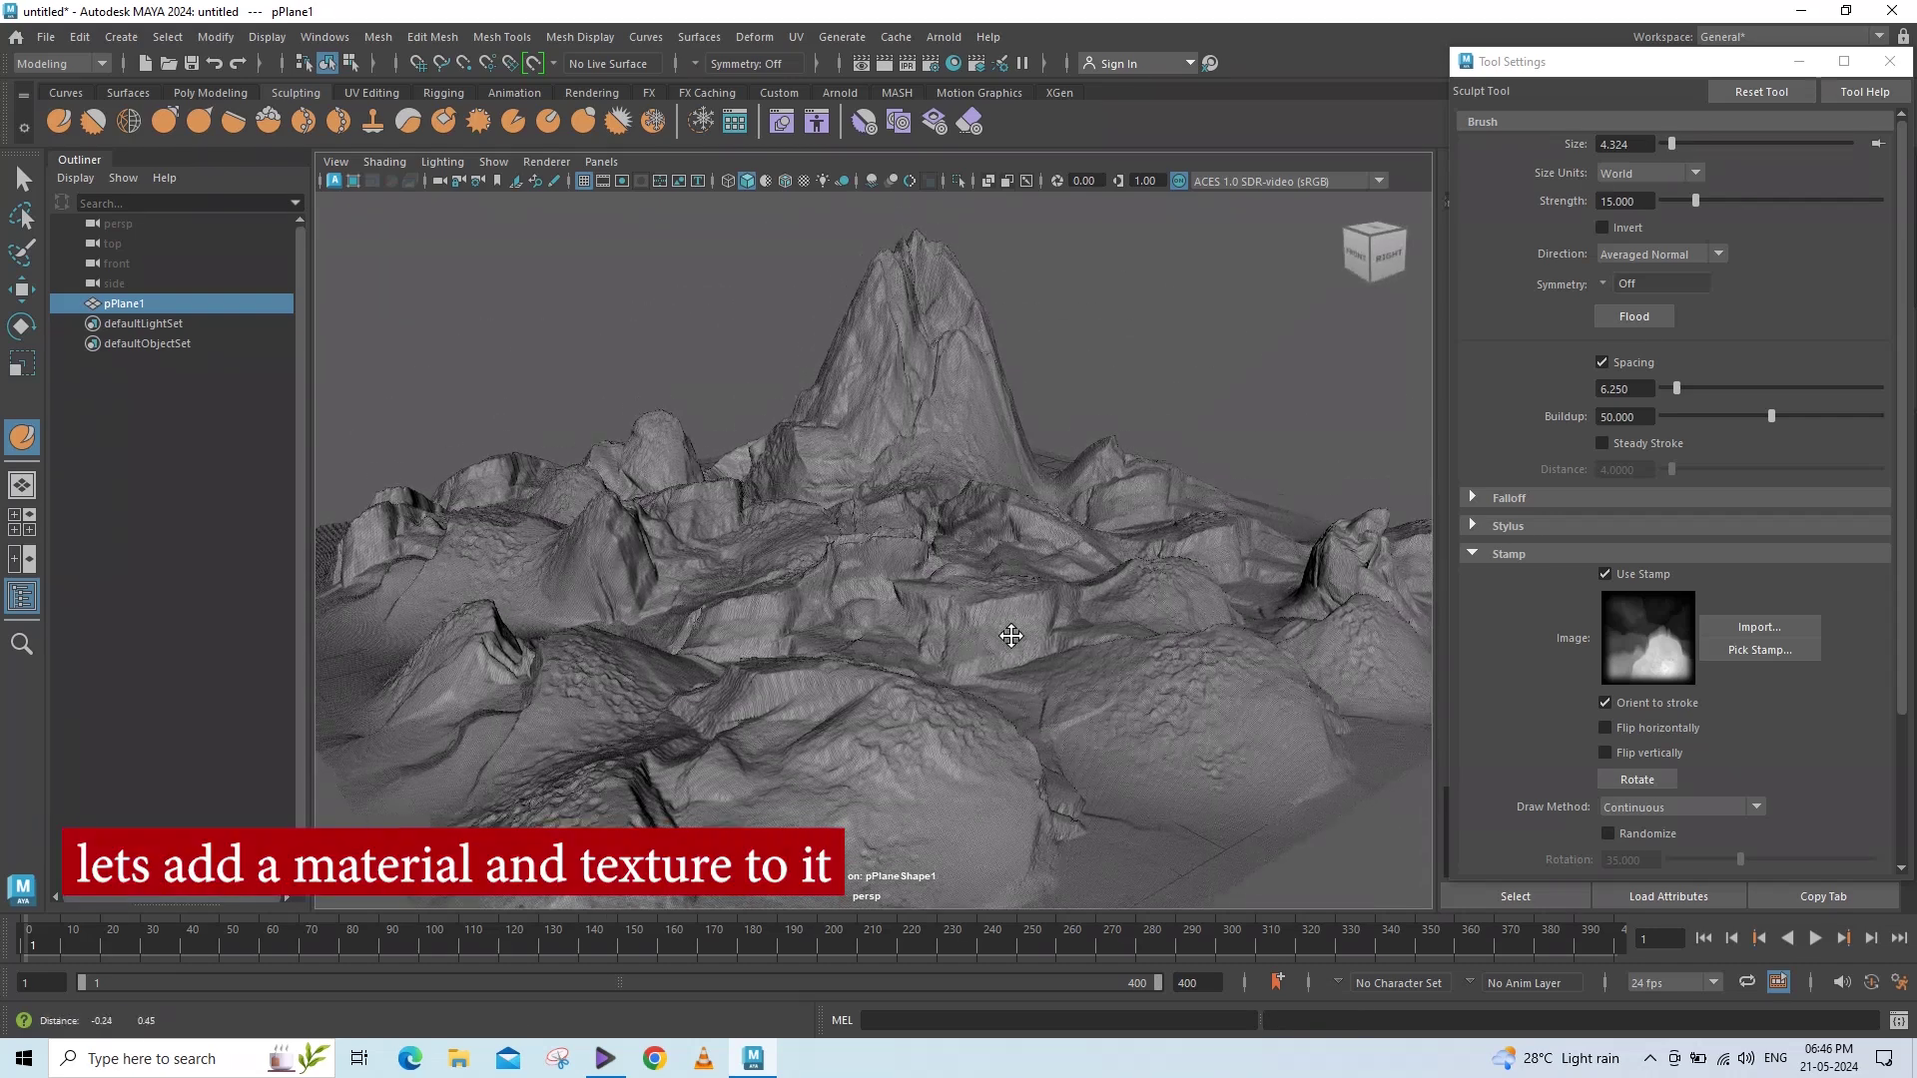
{"action": "middle_click_drag", "start_coordinate": [1011, 636], "coordinate": [1004, 639], "text": "alt"}
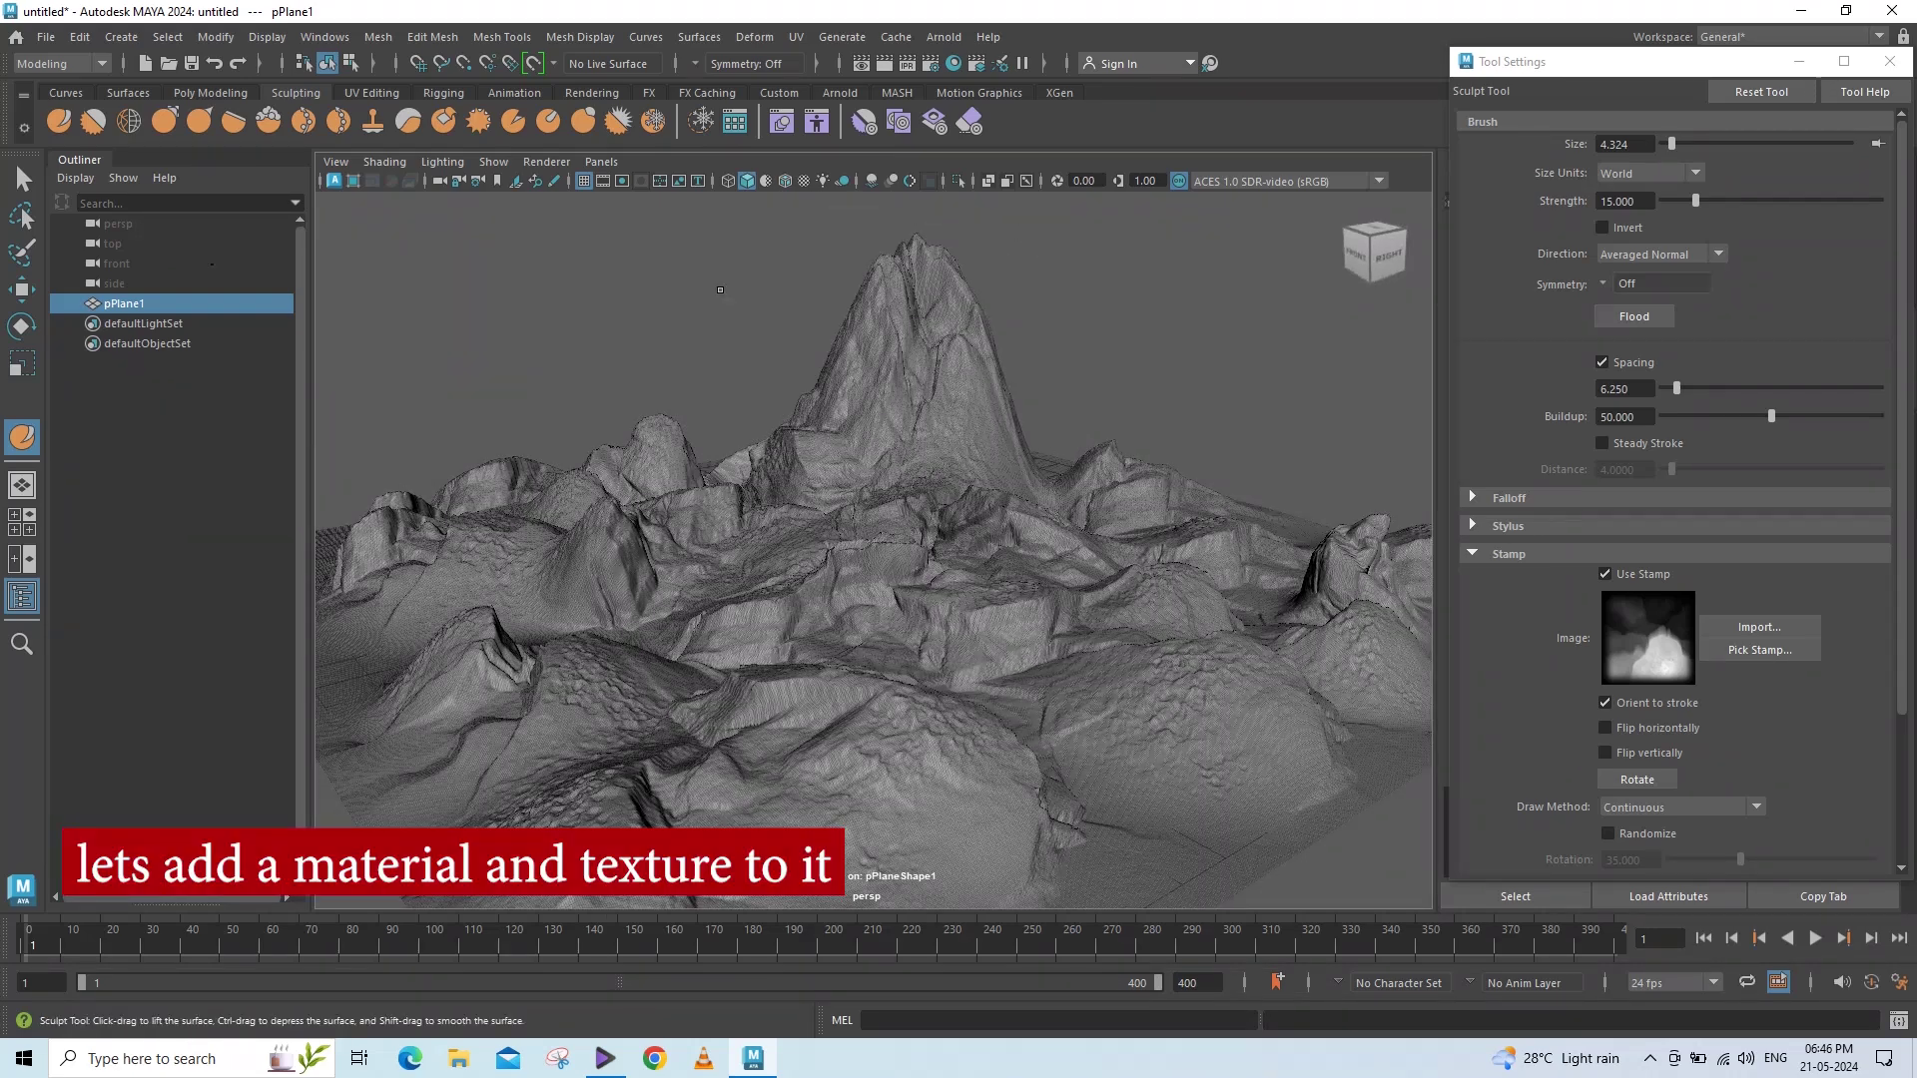
Close the brush settings and select the terrain mesh with the Select tool.
{"action": "left_click", "coordinate": [1890, 61]}
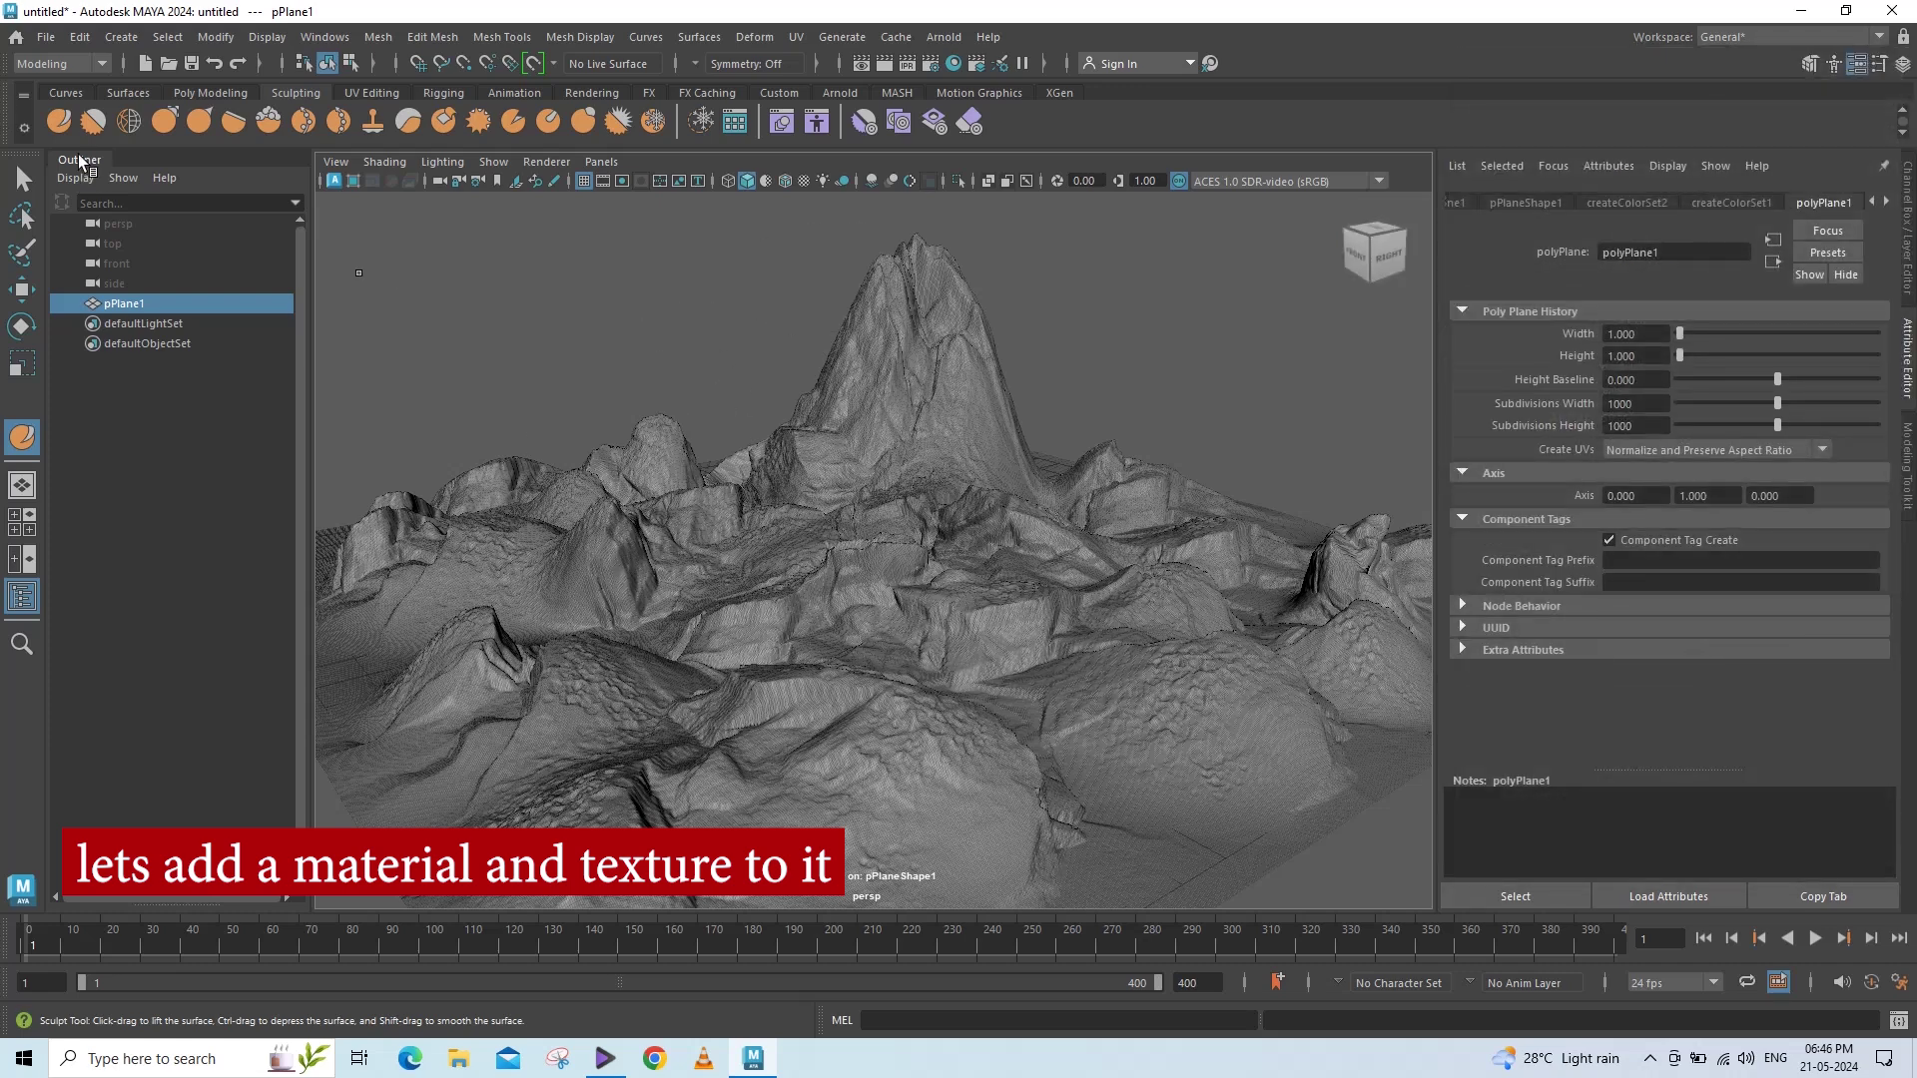
{"action": "left_click", "coordinate": [29, 188]}
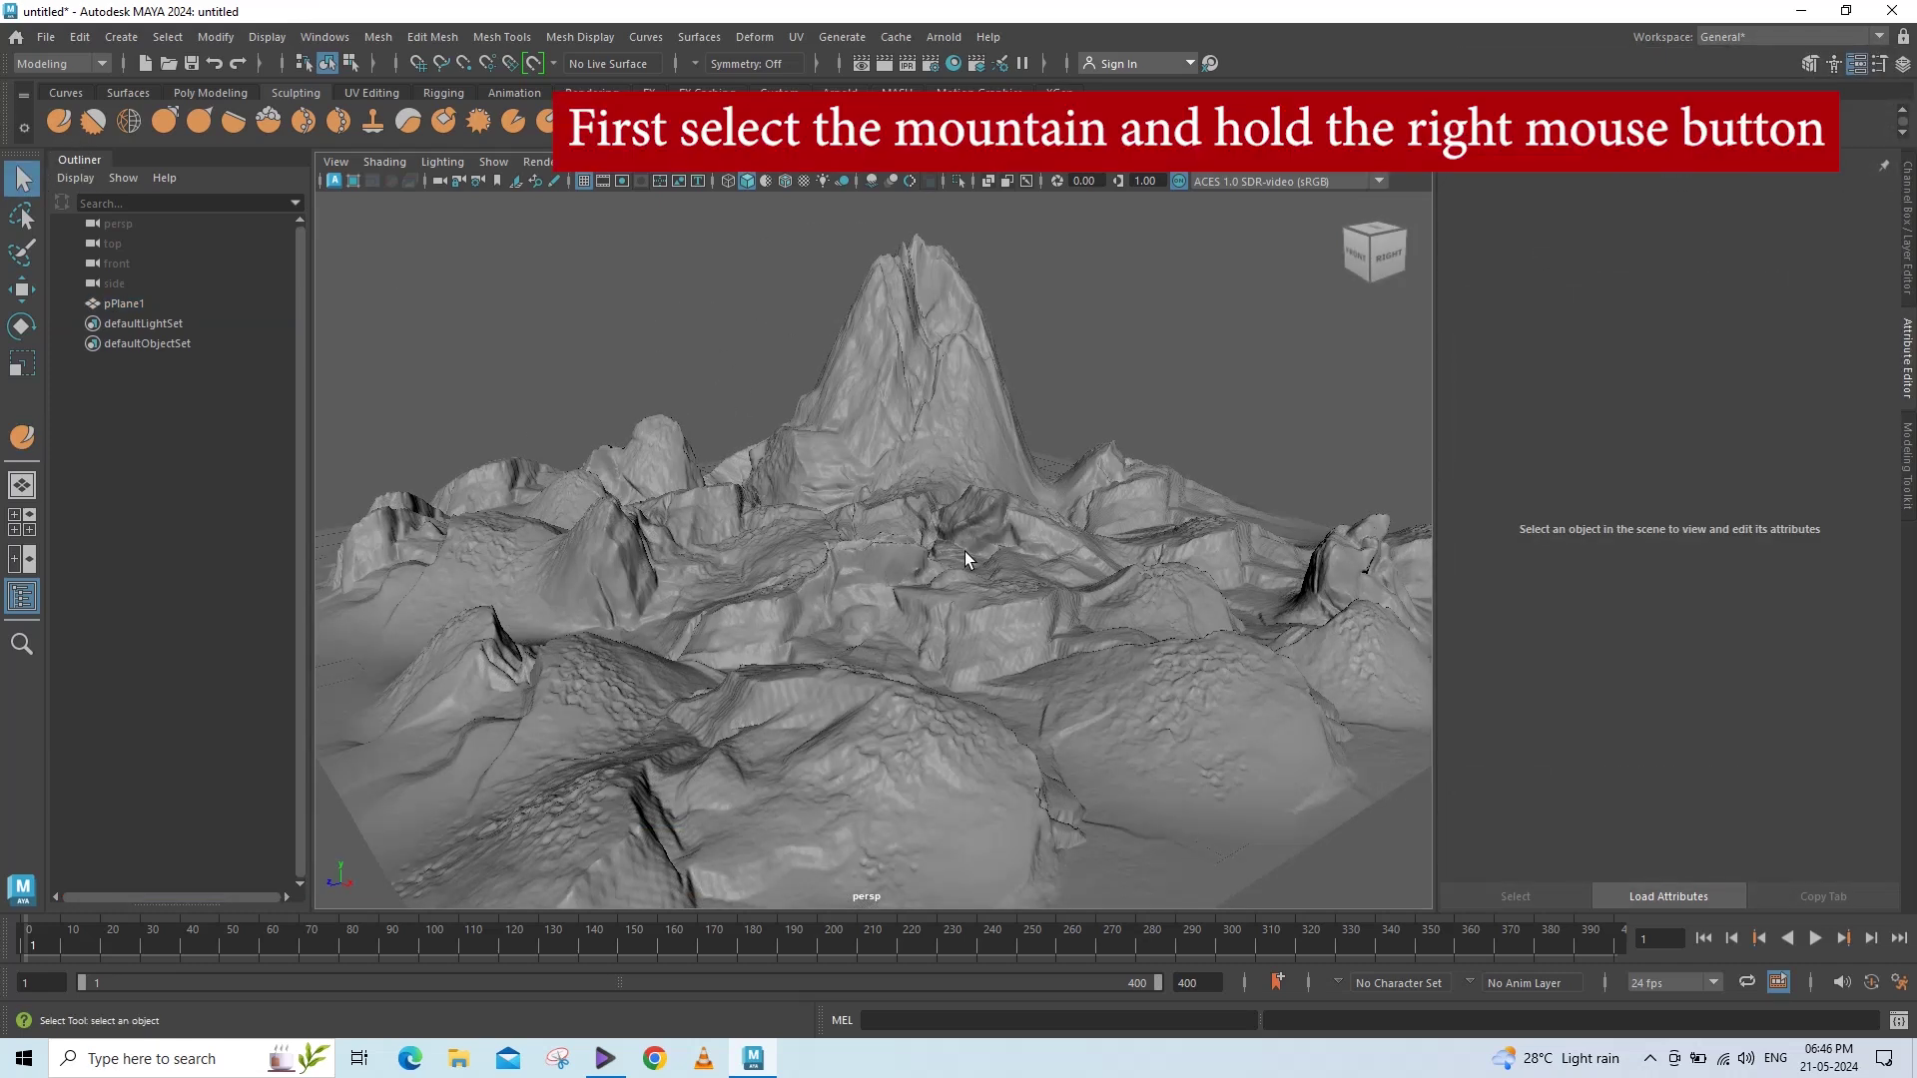
{"action": "left_click", "coordinate": [965, 551]}
Assign a new Lambert material, lambert2, and bring up node choices for its Color.
{"action": "right_click_drag", "start_coordinate": [965, 551], "coordinate": [970, 980]}
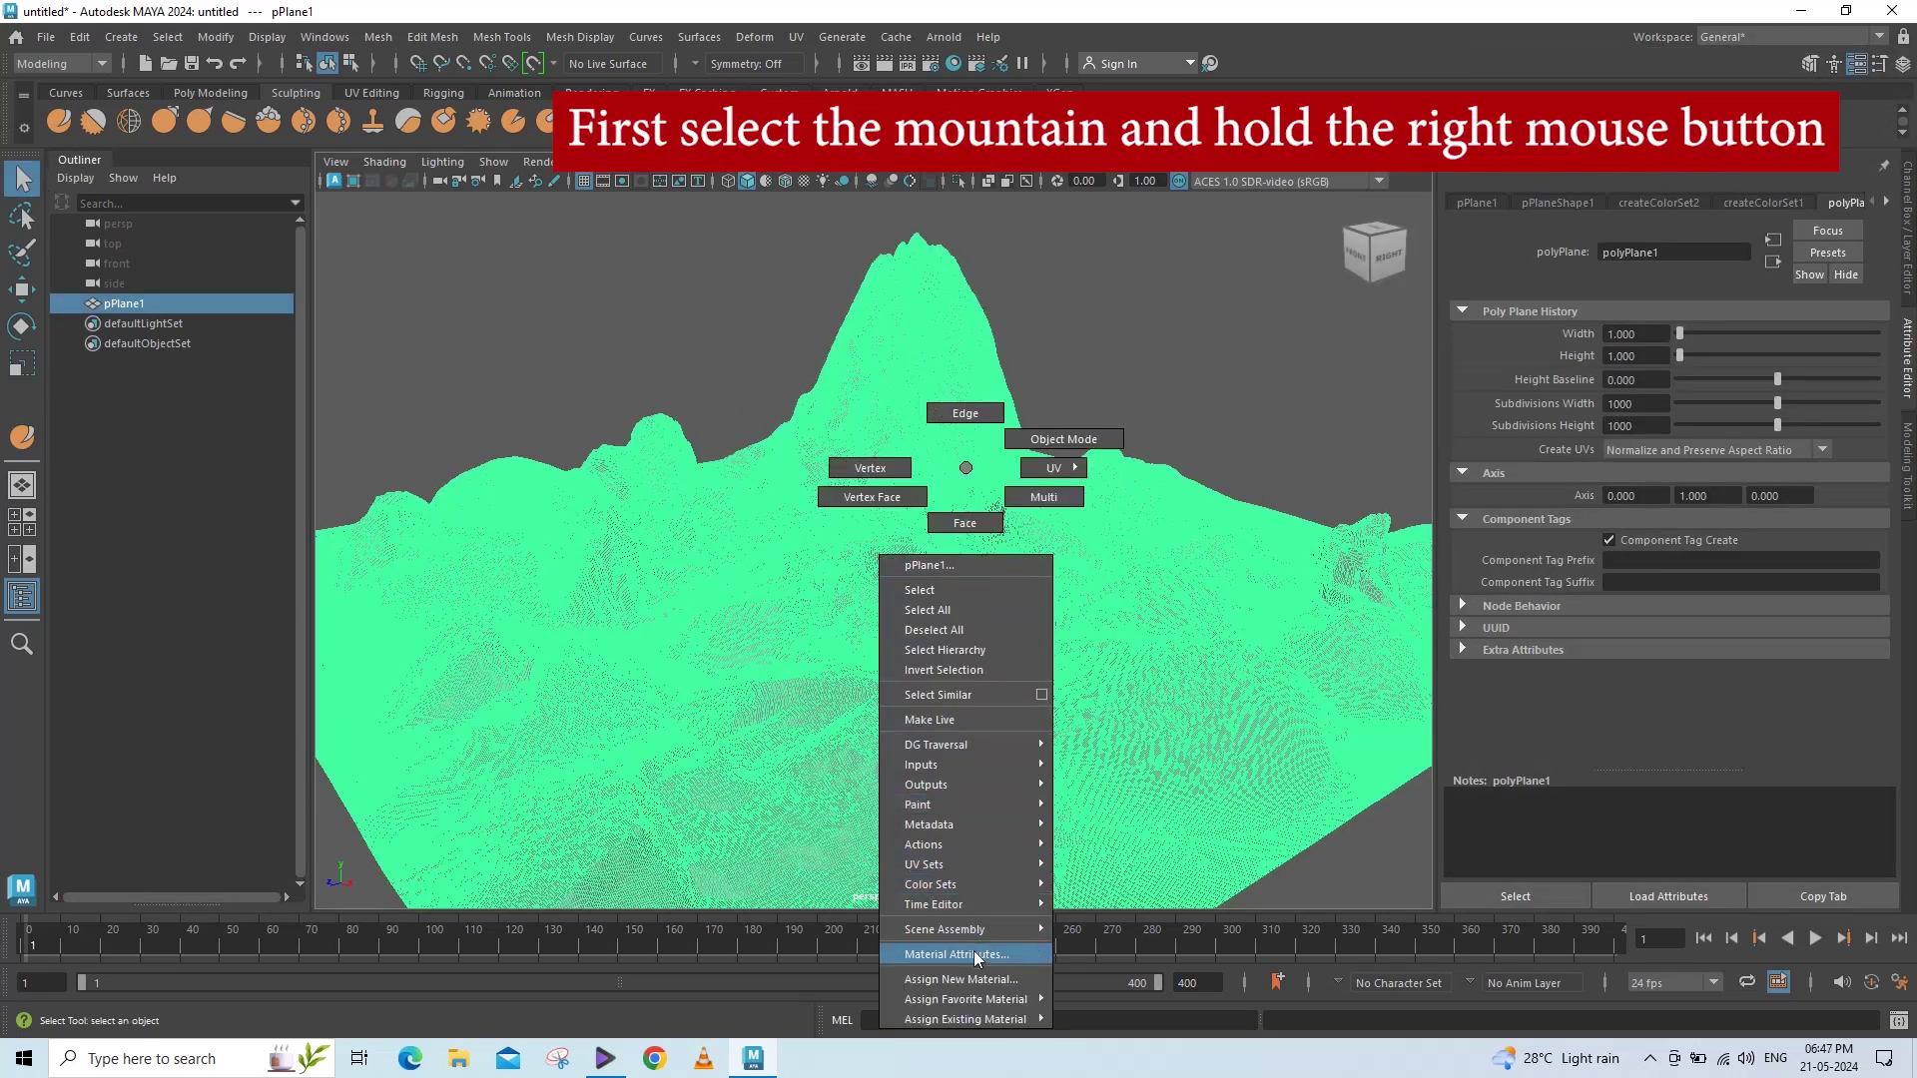
{"action": "right_click_drag", "start_coordinate": [956, 980], "coordinate": [956, 979]}
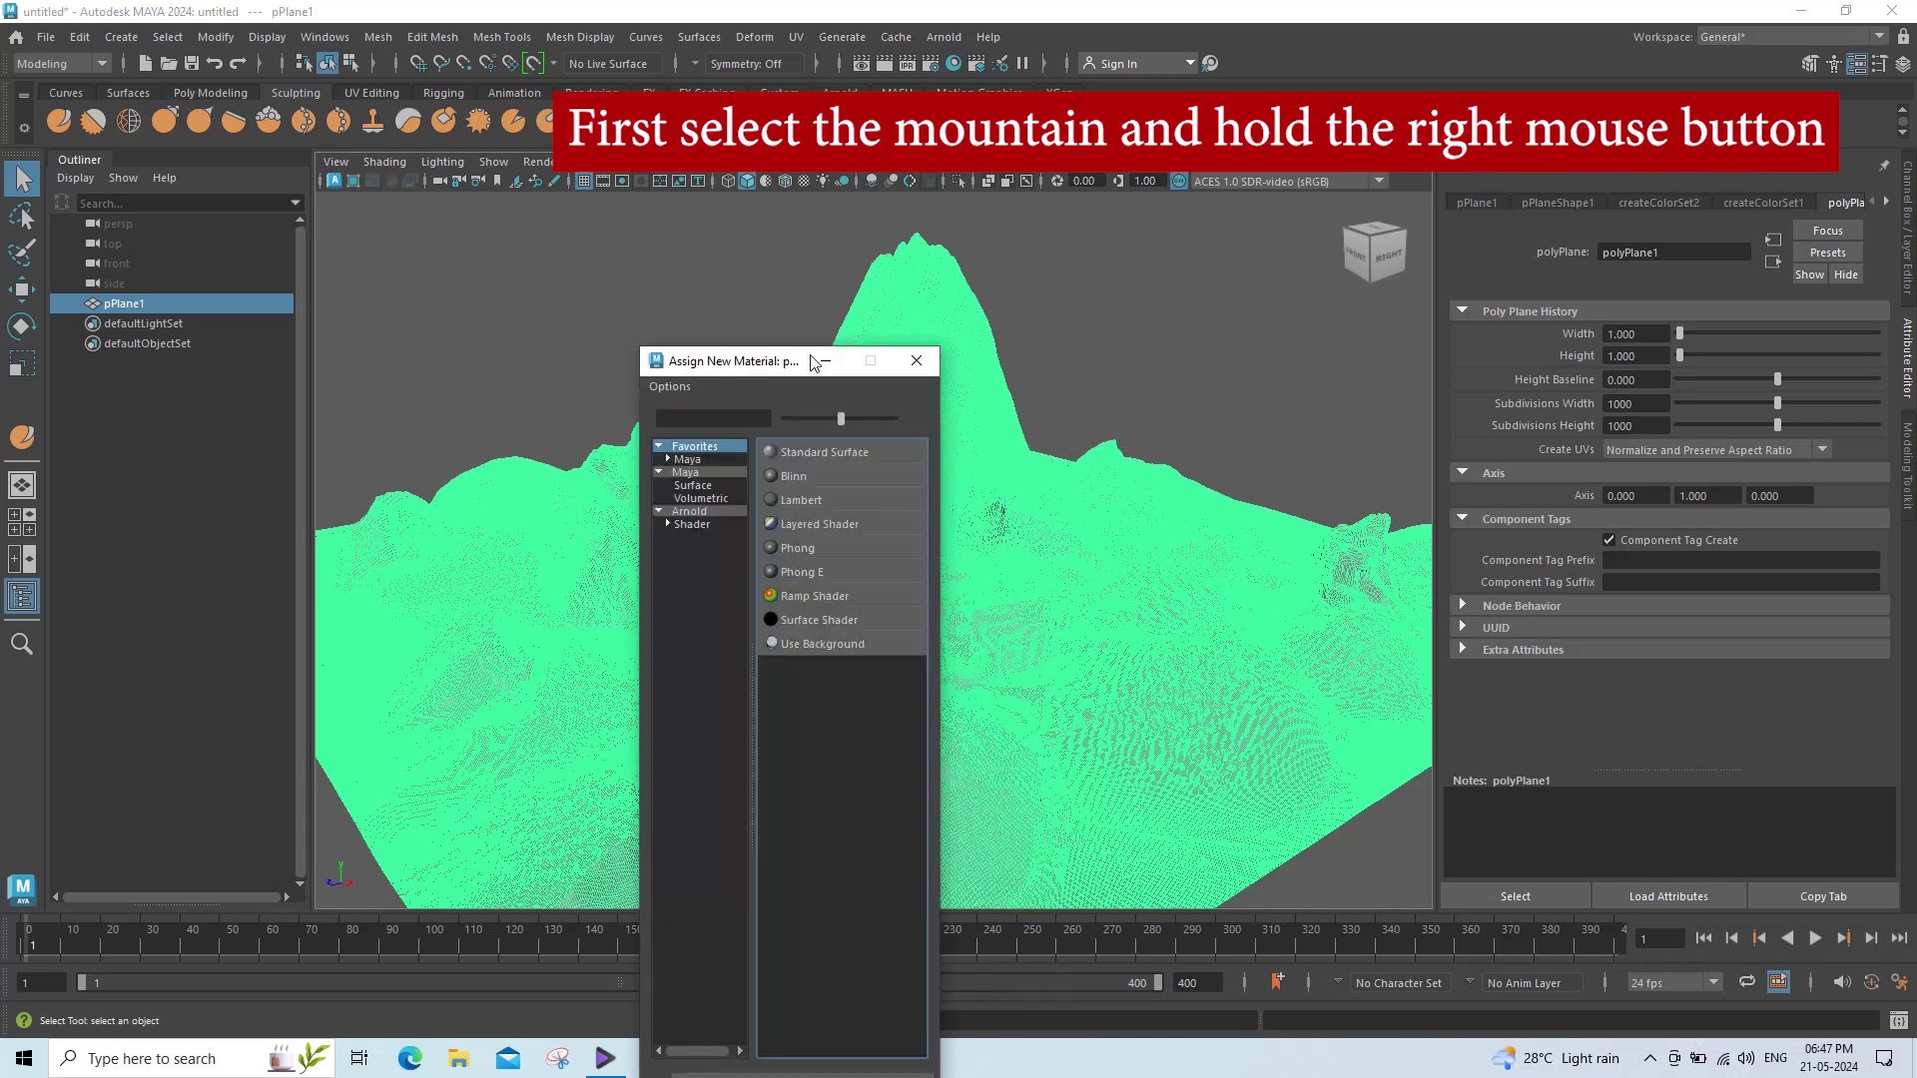
{"action": "left_click_drag", "start_coordinate": [788, 365], "coordinate": [1276, 108]}
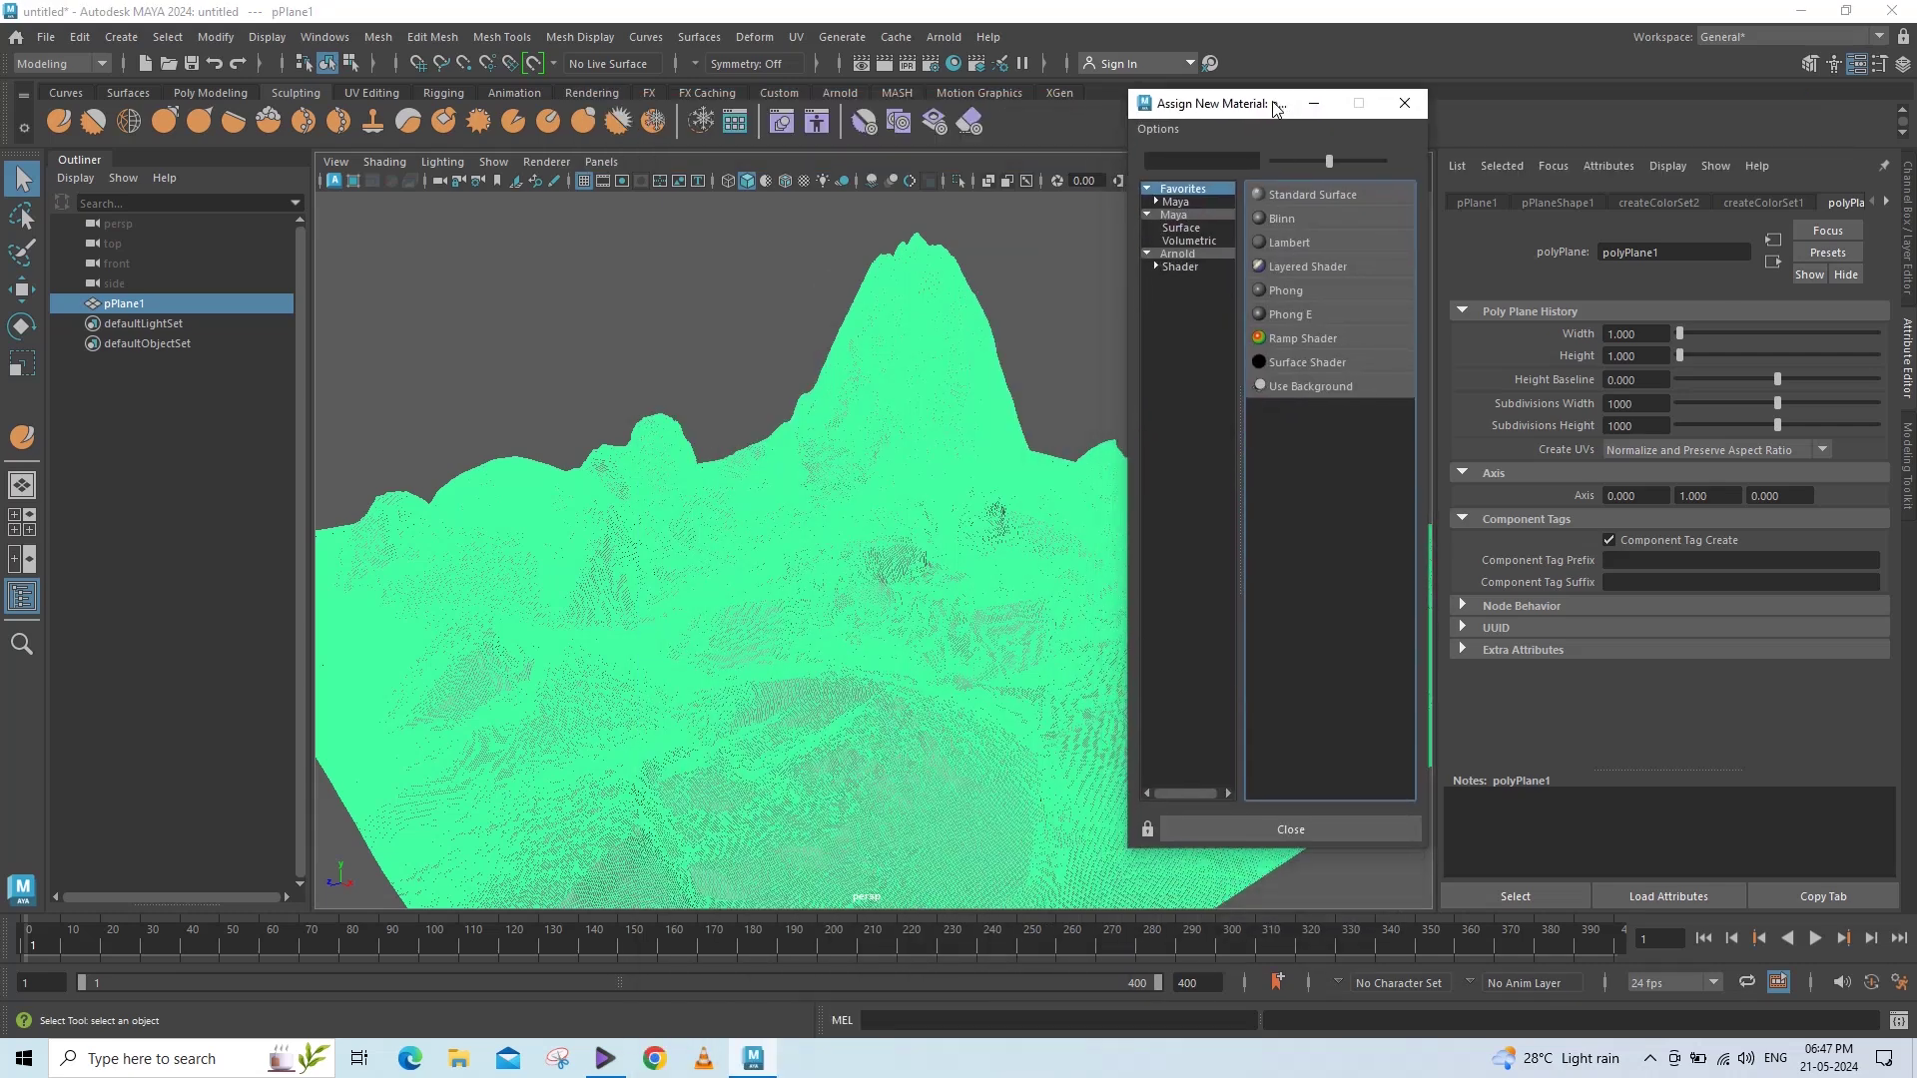
{"action": "left_click", "coordinate": [1291, 242]}
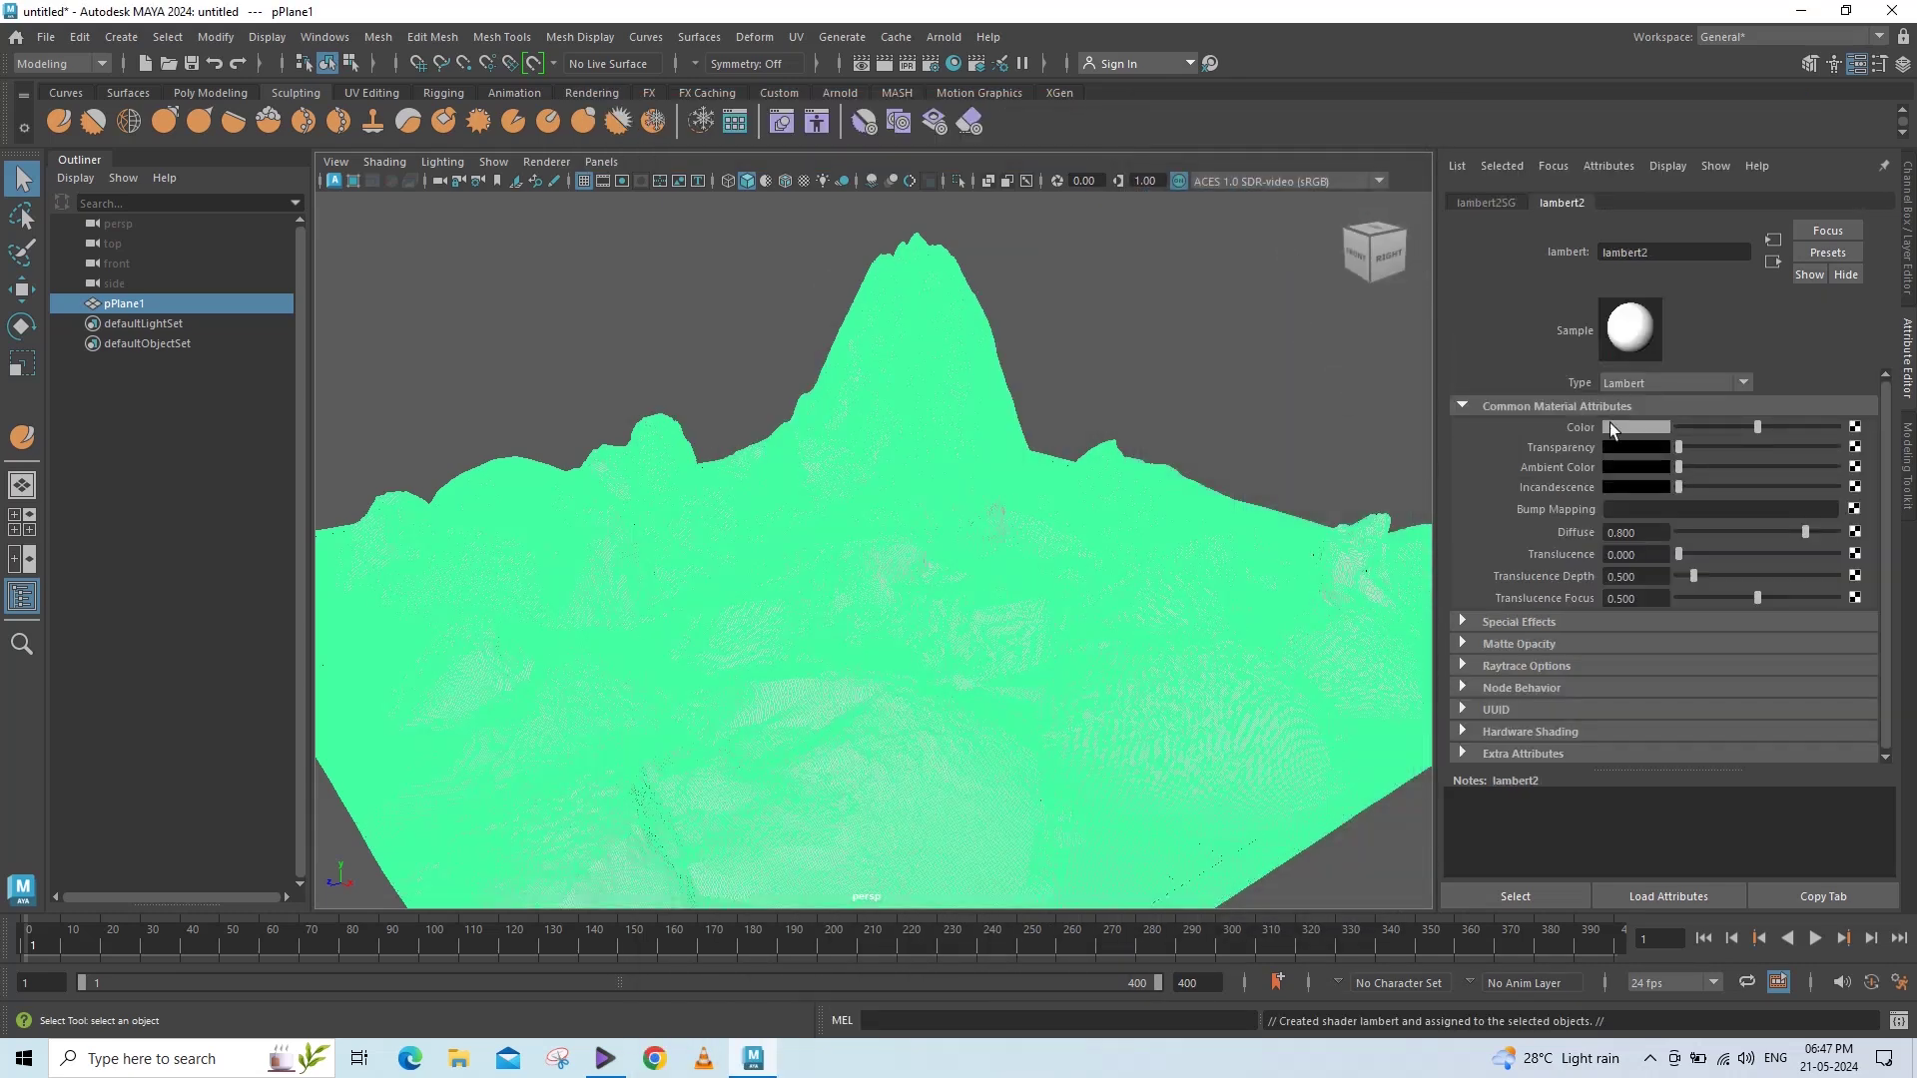
{"action": "left_click", "coordinate": [1853, 427]}
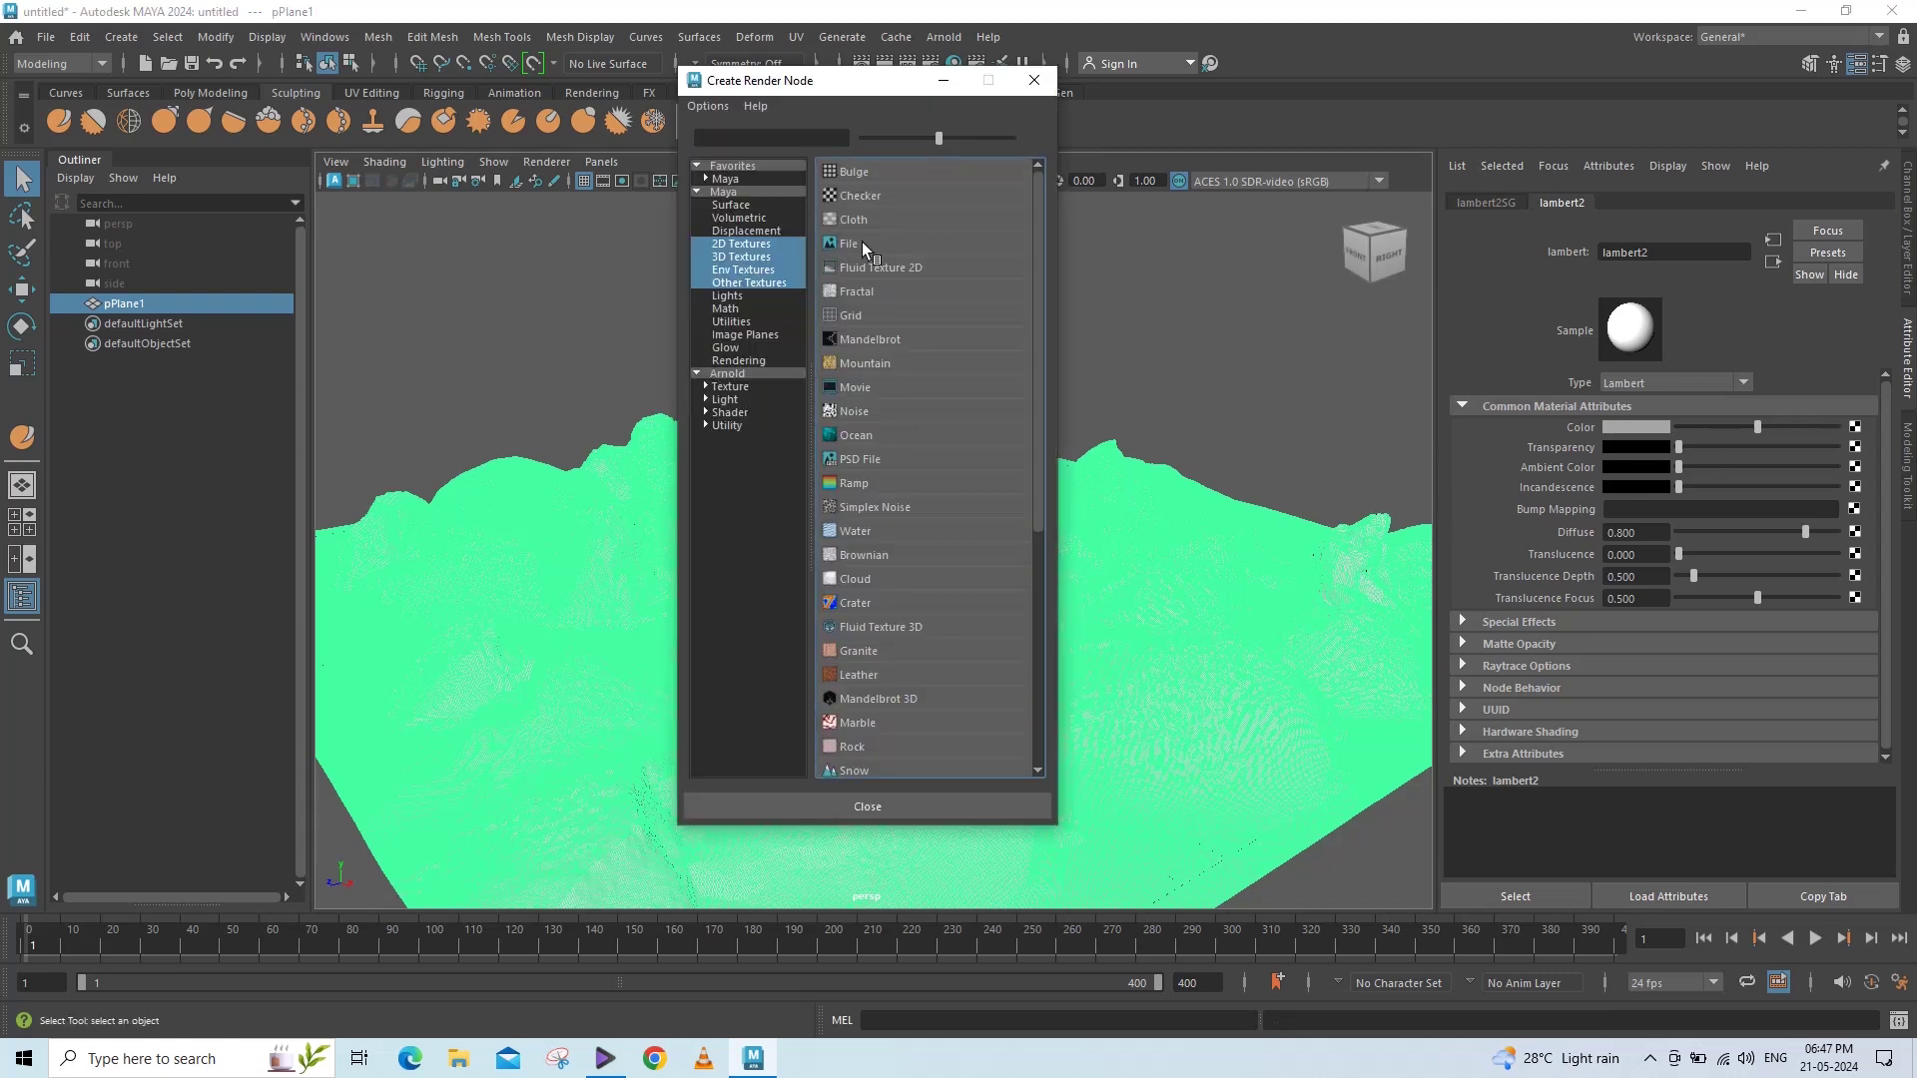
Drive lambert2's colour with a file node loading coast_sand_rocks_02_diff_4k.jpg from the Desktop.
{"action": "left_click", "coordinate": [861, 241]}
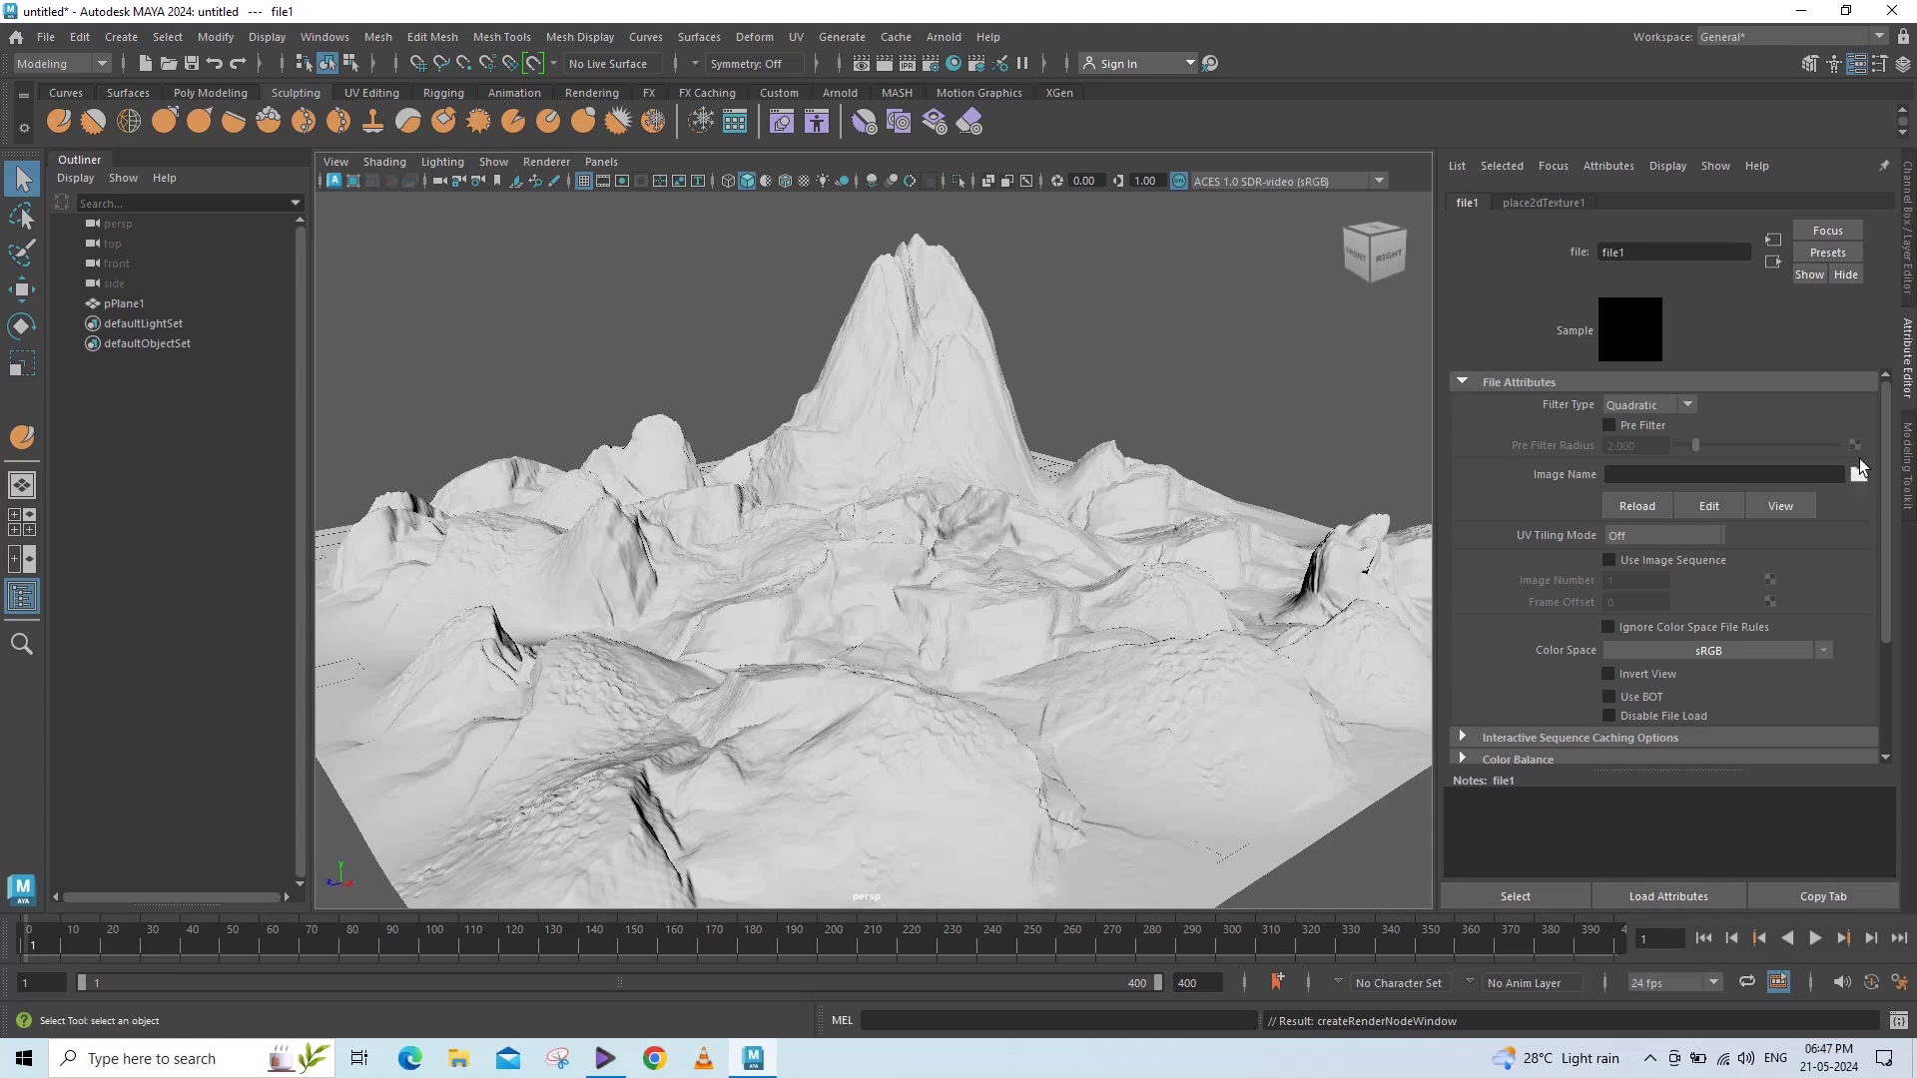
{"action": "left_click", "coordinate": [1855, 474]}
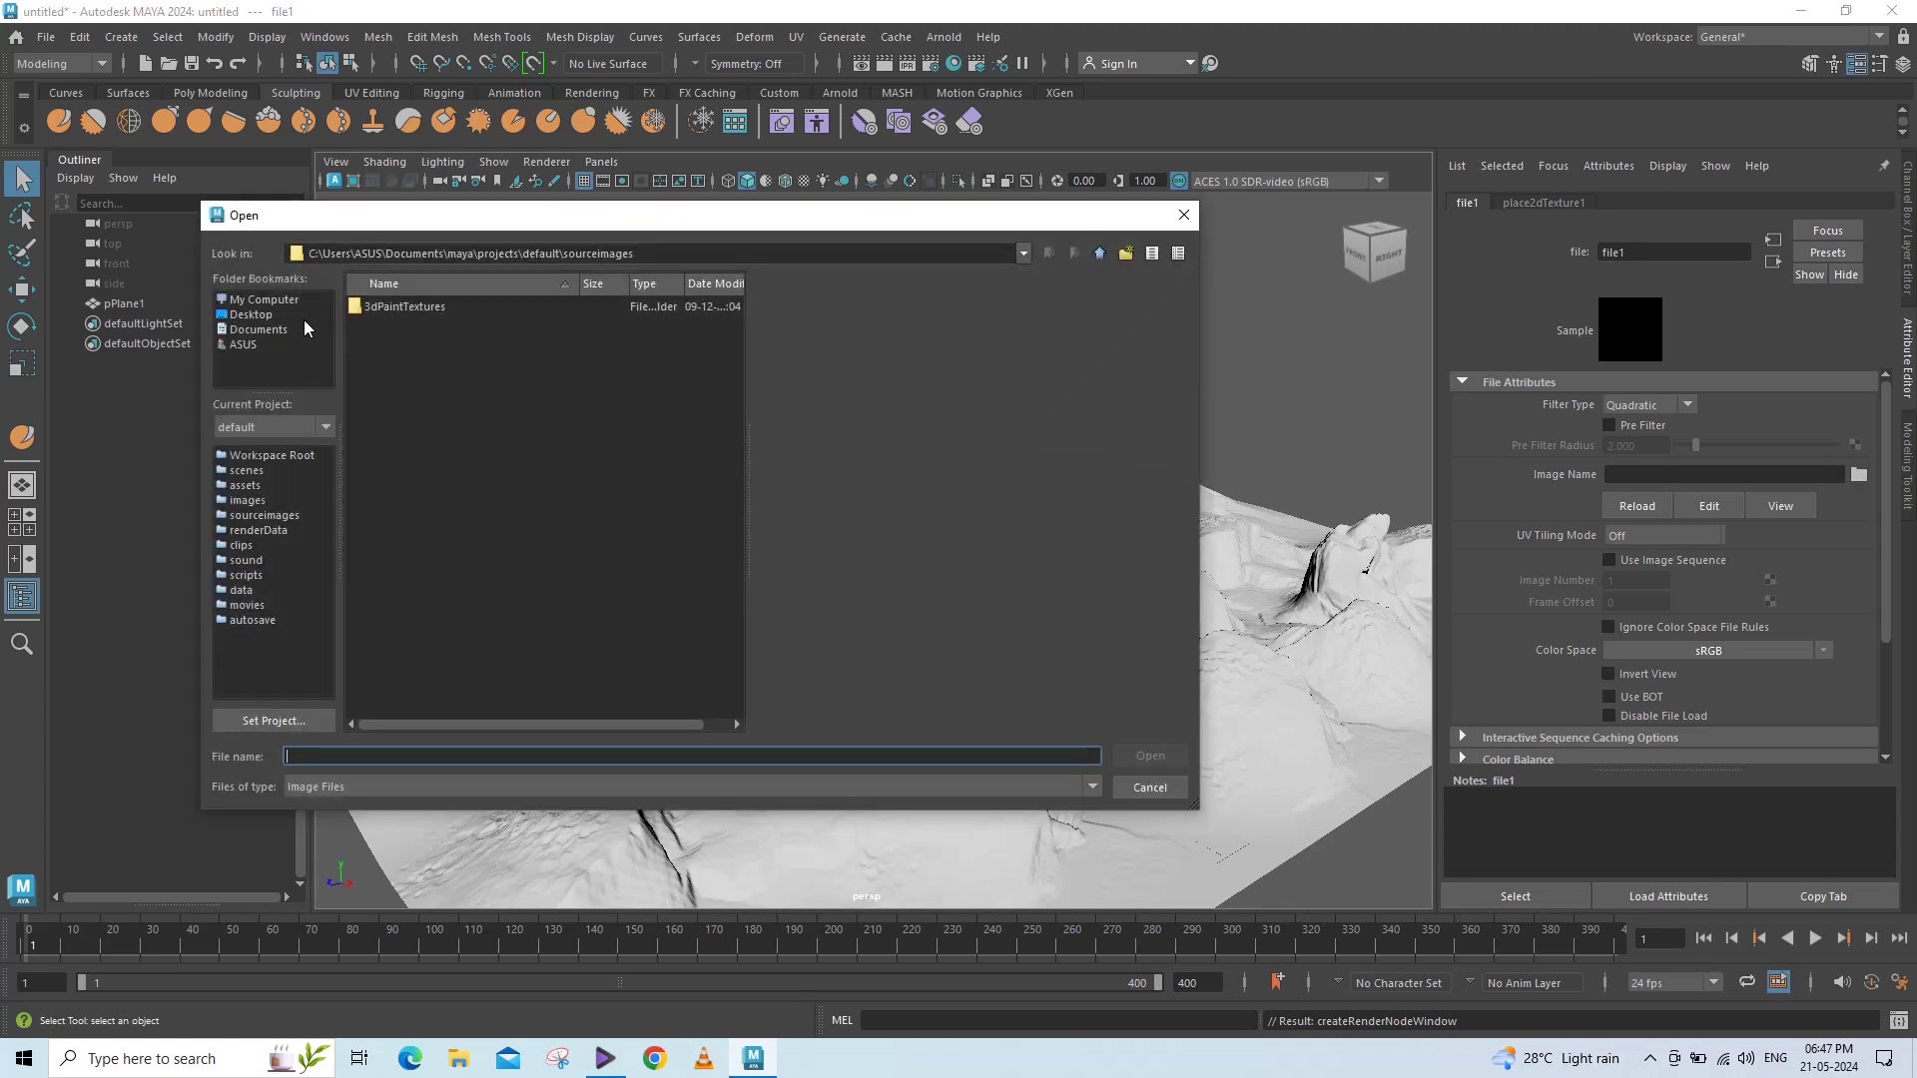
{"action": "left_click", "coordinate": [250, 314]}
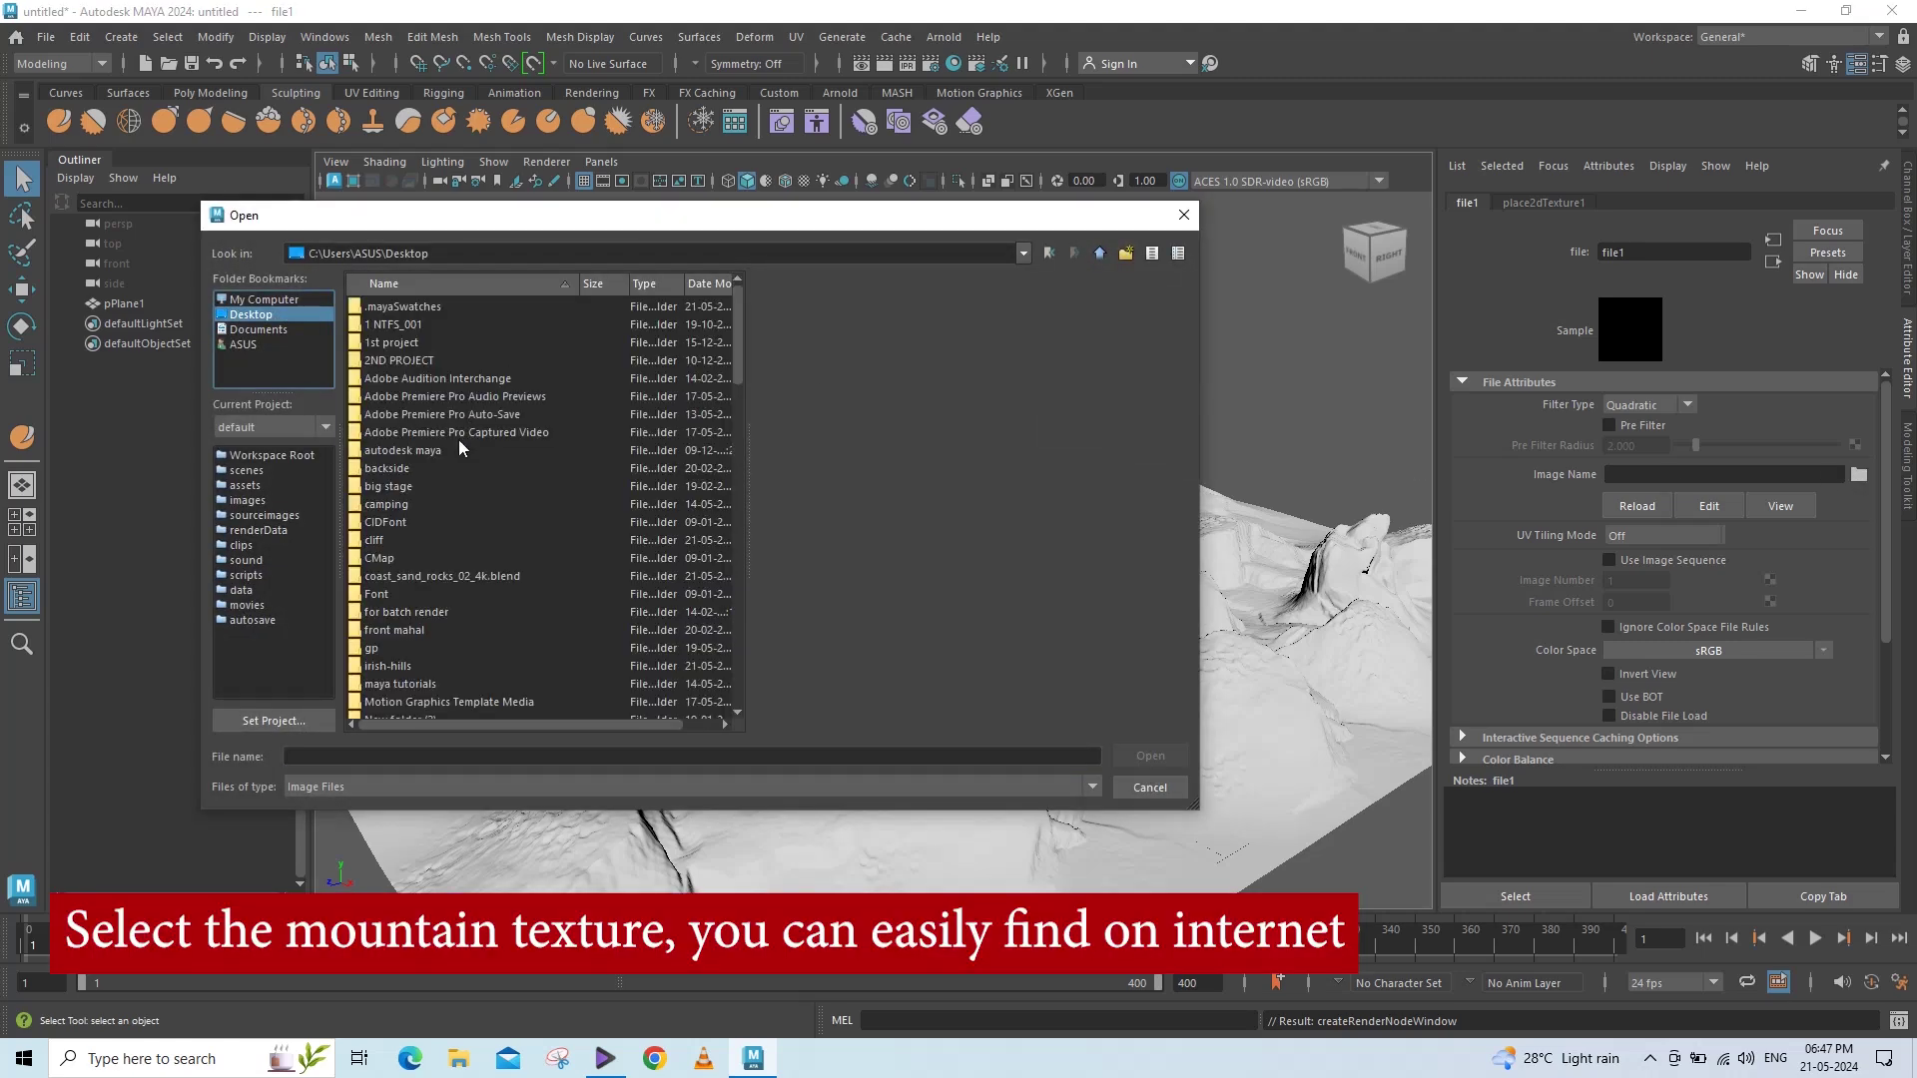
{"action": "key", "text": "c"}
{"action": "key", "text": "c"}
{"action": "key", "text": "c"}
{"action": "key", "text": "c"}
{"action": "key", "text": "c"}
{"action": "key", "text": "c"}
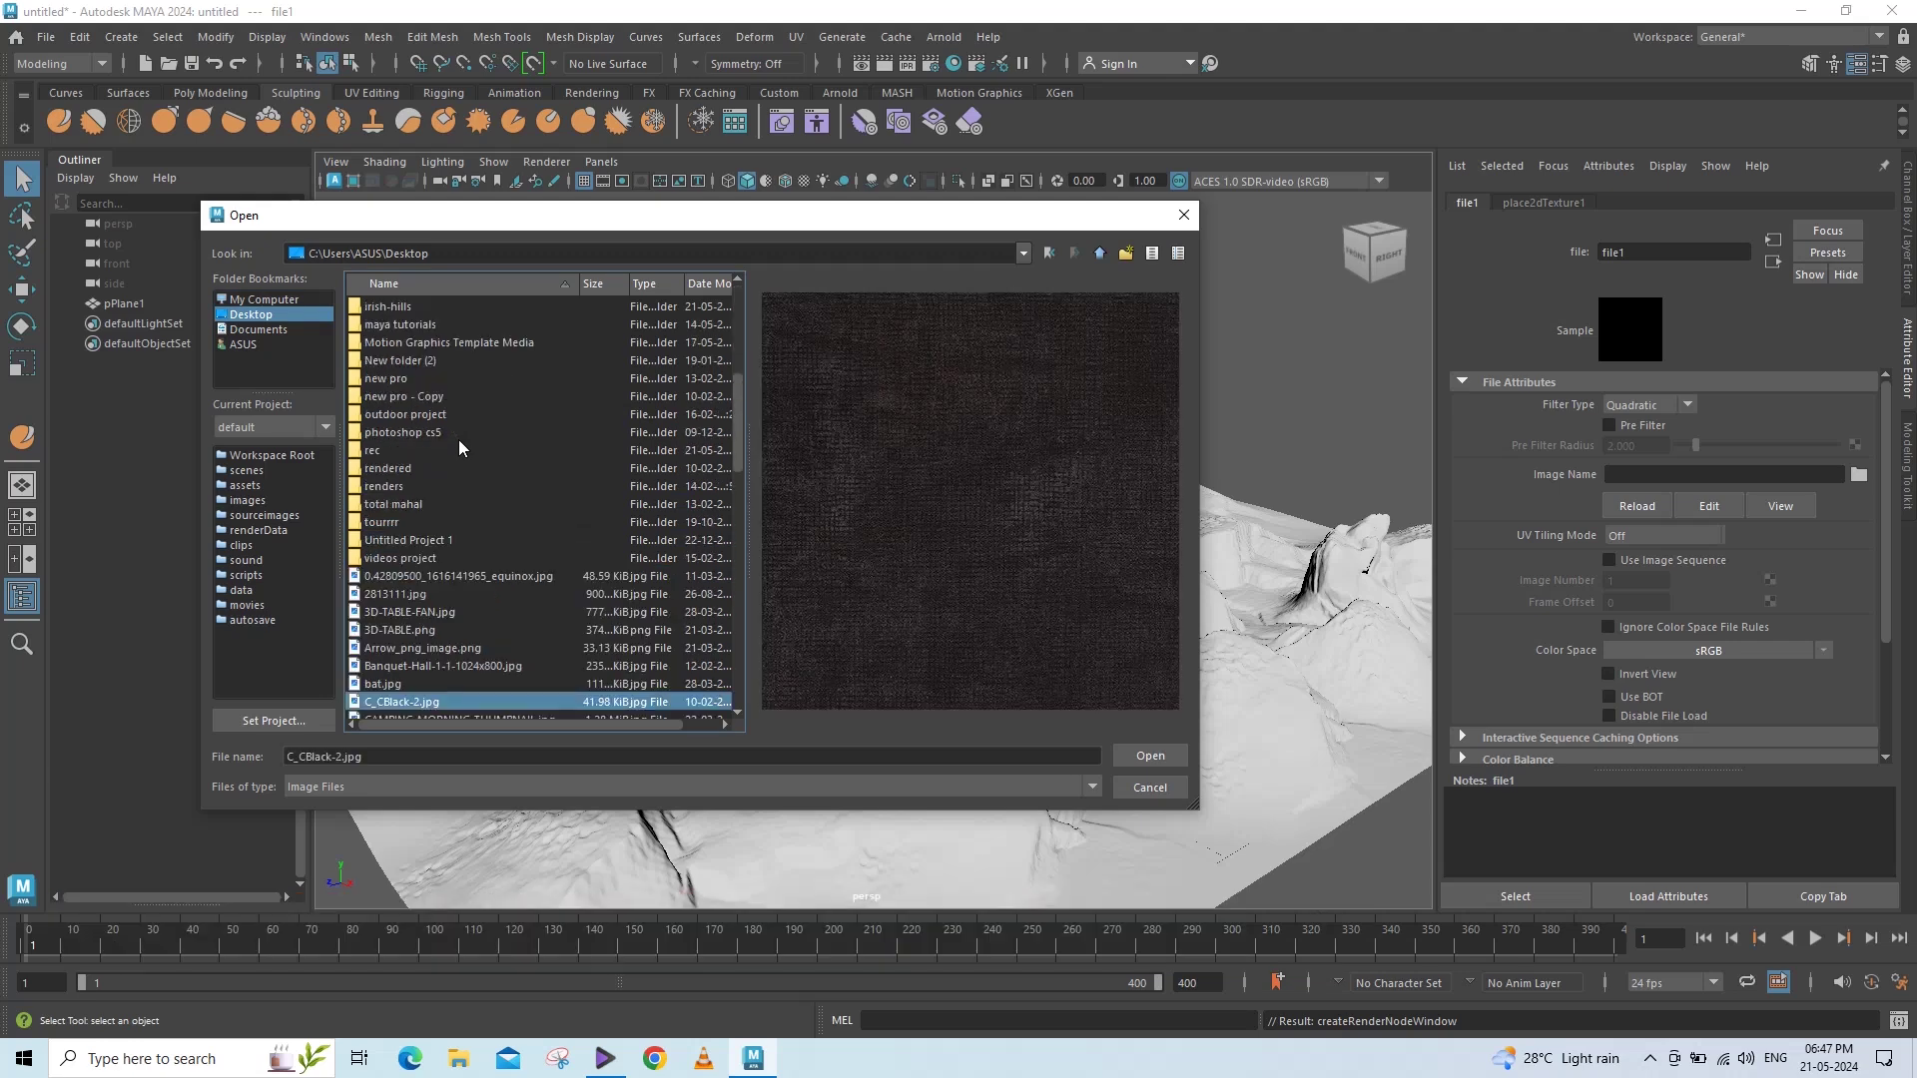
{"action": "left_click", "coordinate": [455, 649]}
{"action": "scroll", "coordinate": [456, 649], "scroll_direction": "down", "scroll_amount": 3}
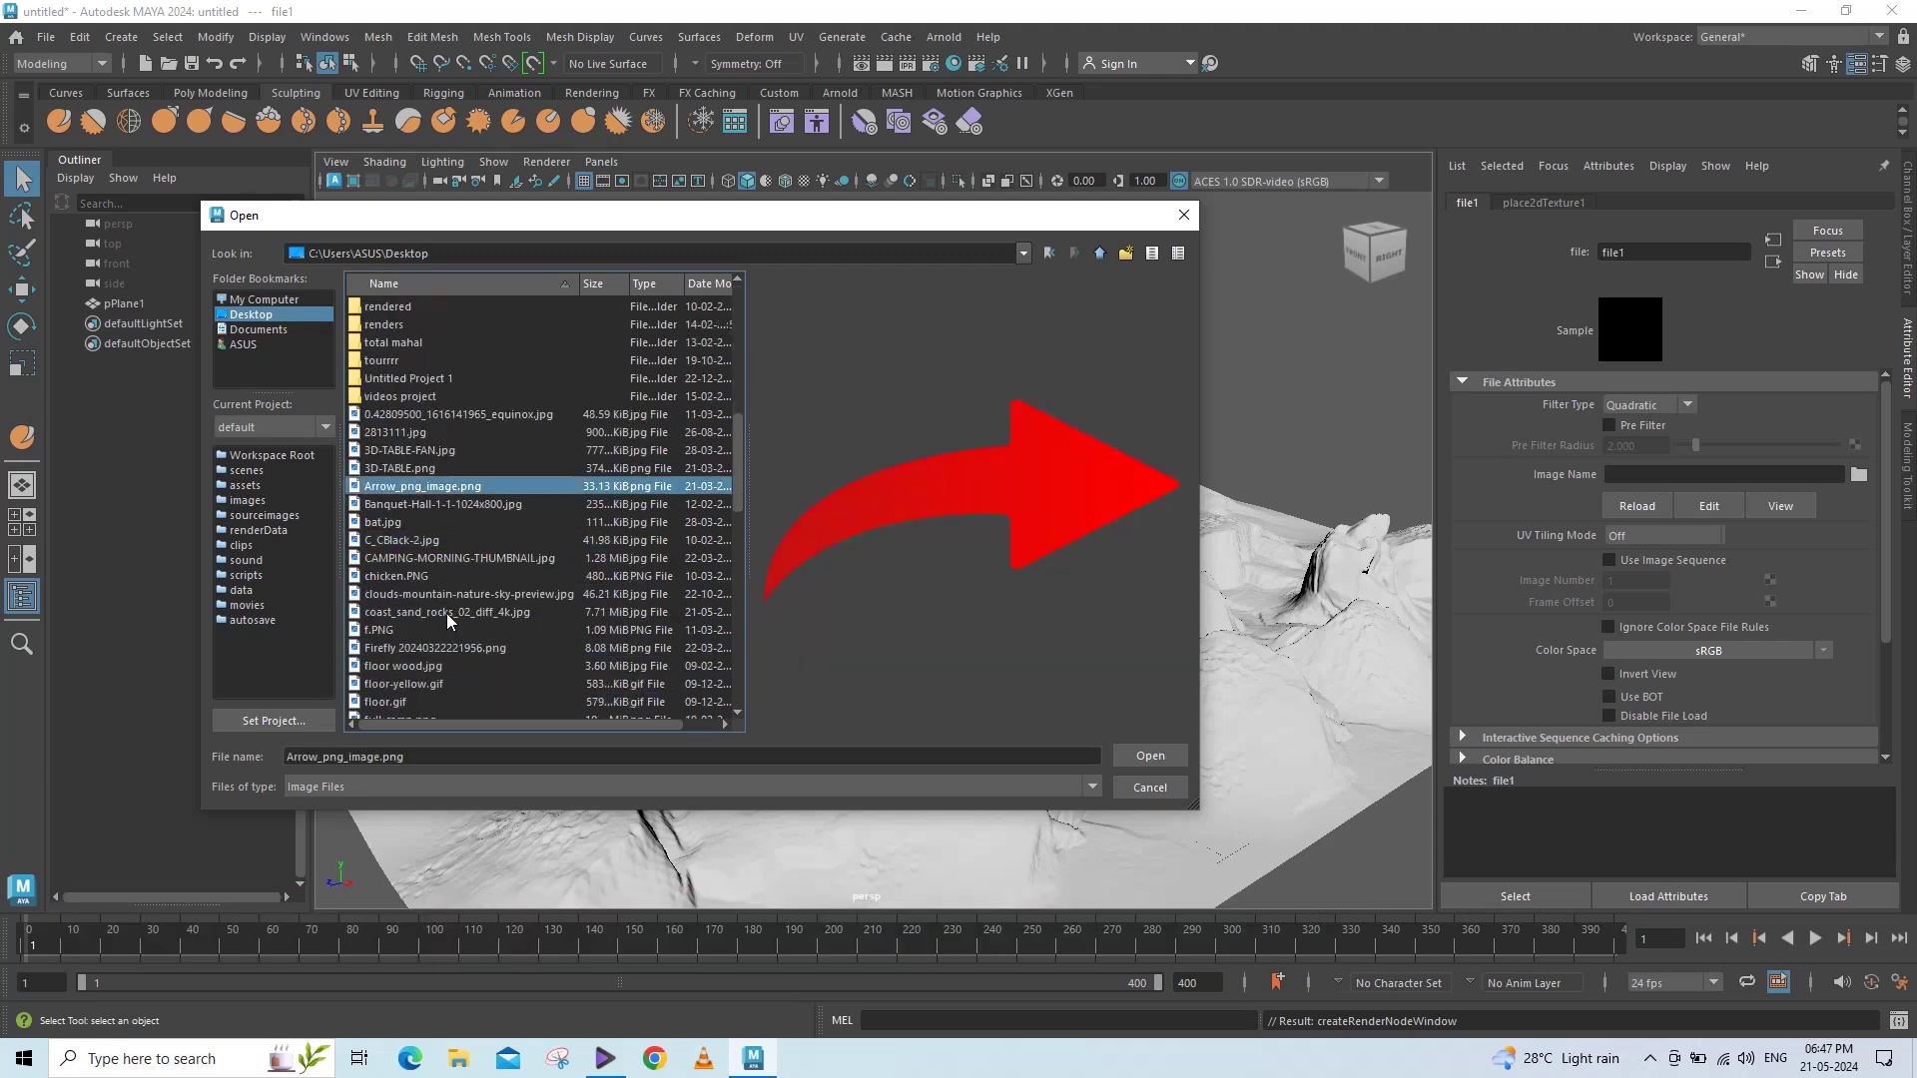
{"action": "left_click", "coordinate": [446, 613]}
{"action": "left_click", "coordinate": [1136, 761]}
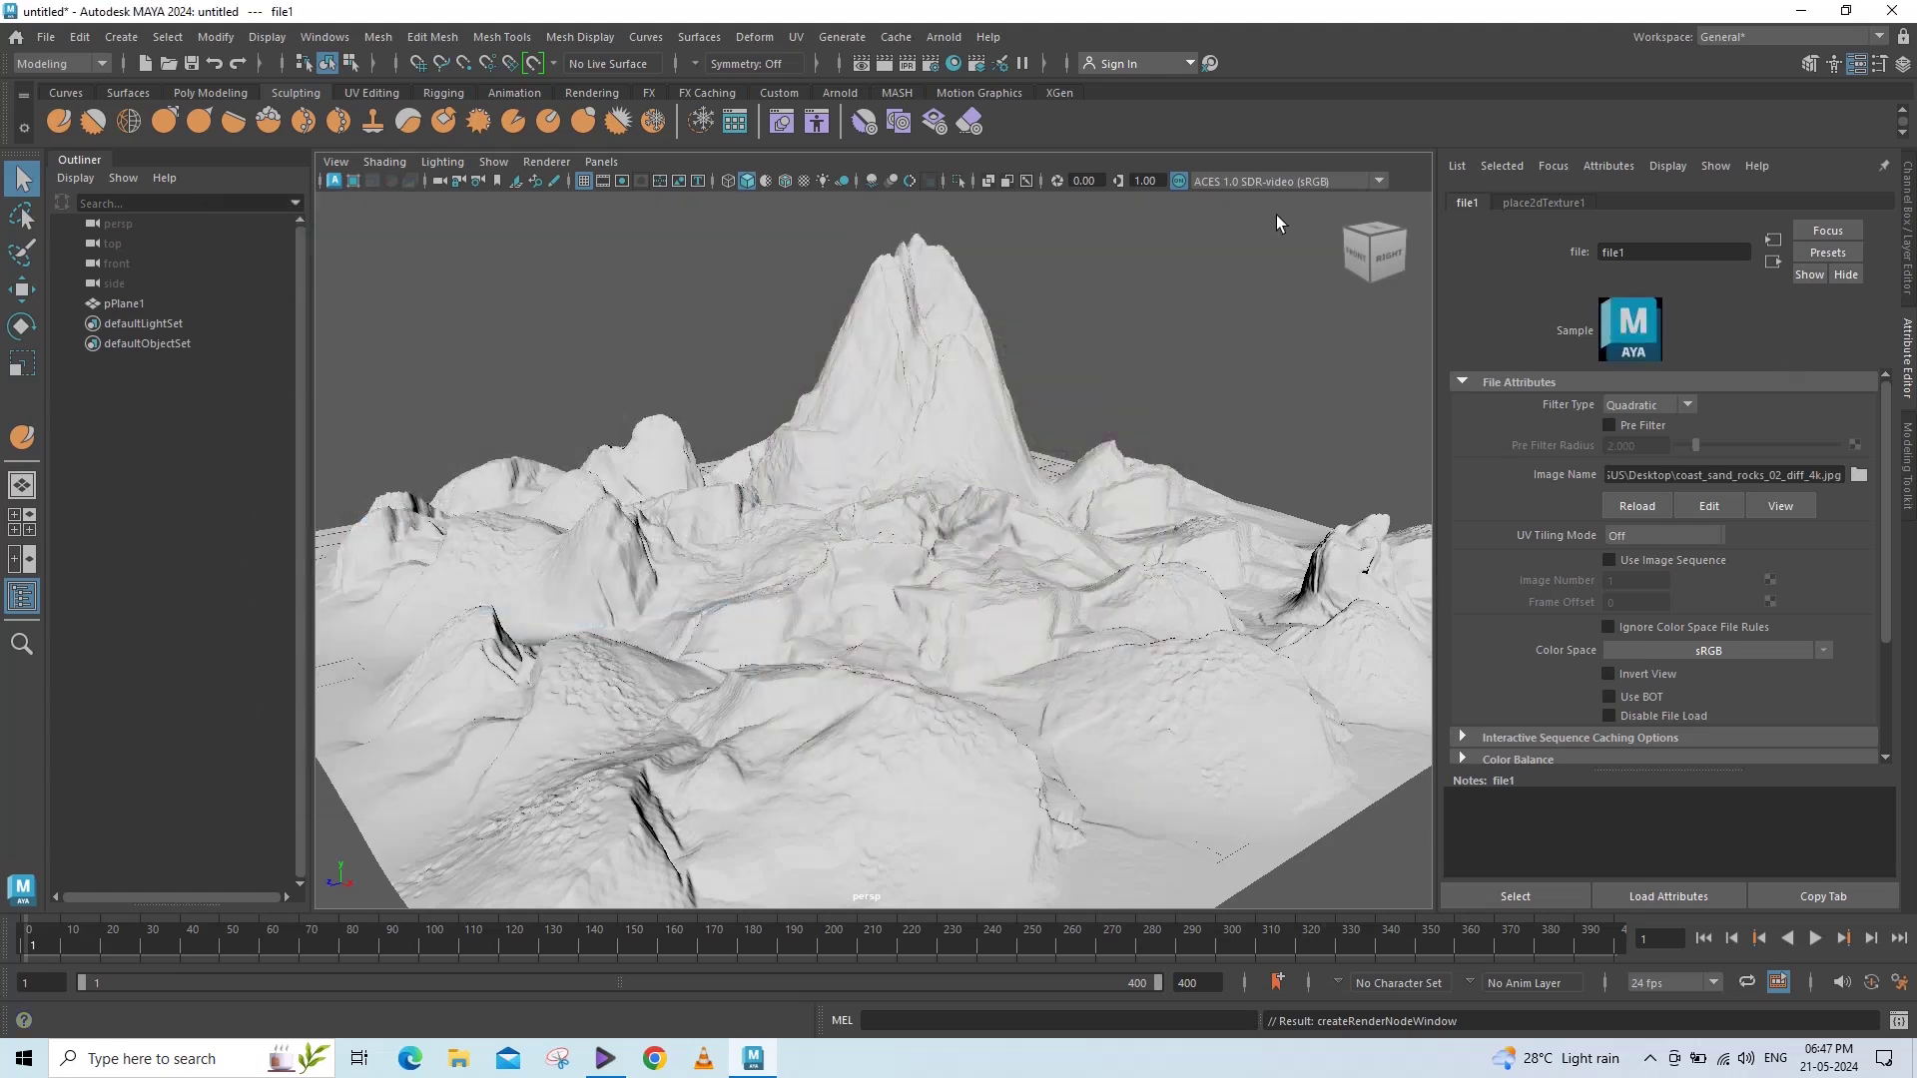
Turn on textured display and orbit around the terrain to inspect the rock-and-grass texture.
{"action": "left_click", "coordinate": [804, 184]}
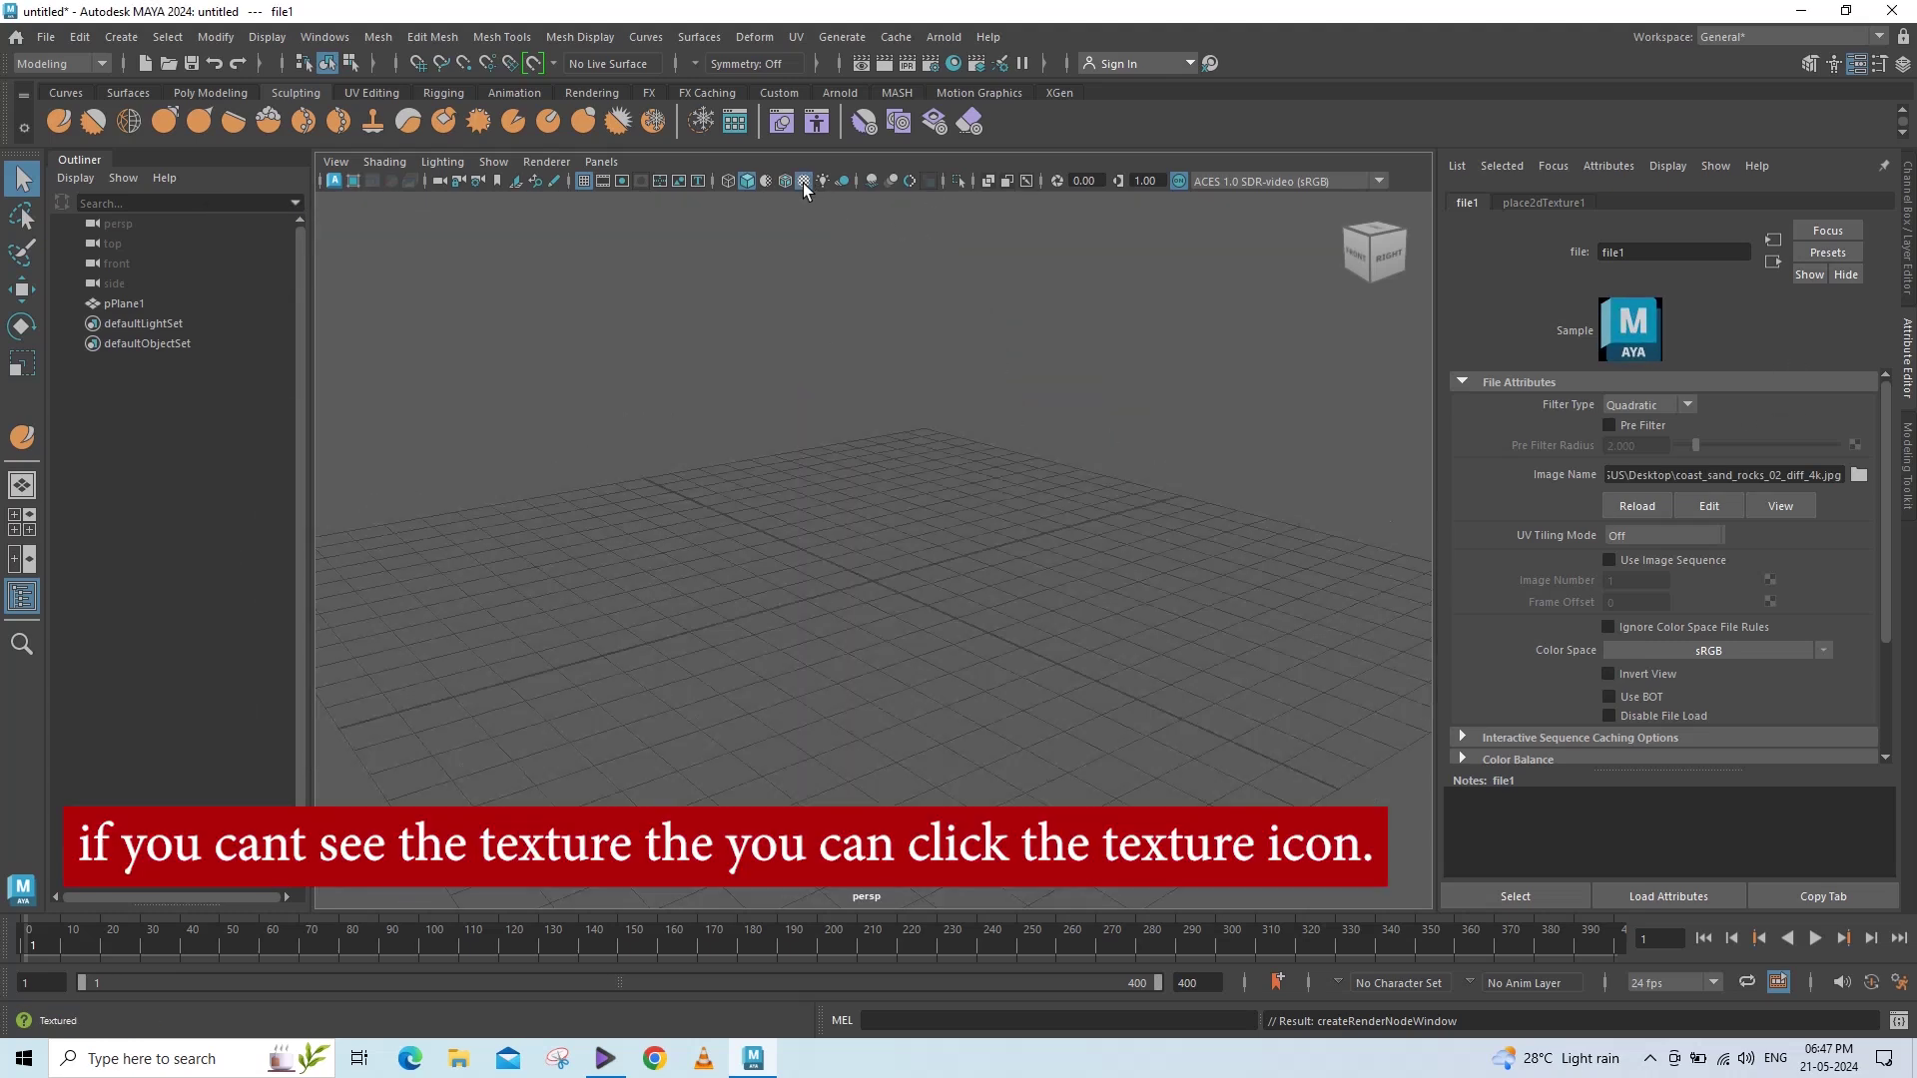
{"action": "left_click_drag", "start_coordinate": [968, 495], "coordinate": [979, 580], "text": "alt"}
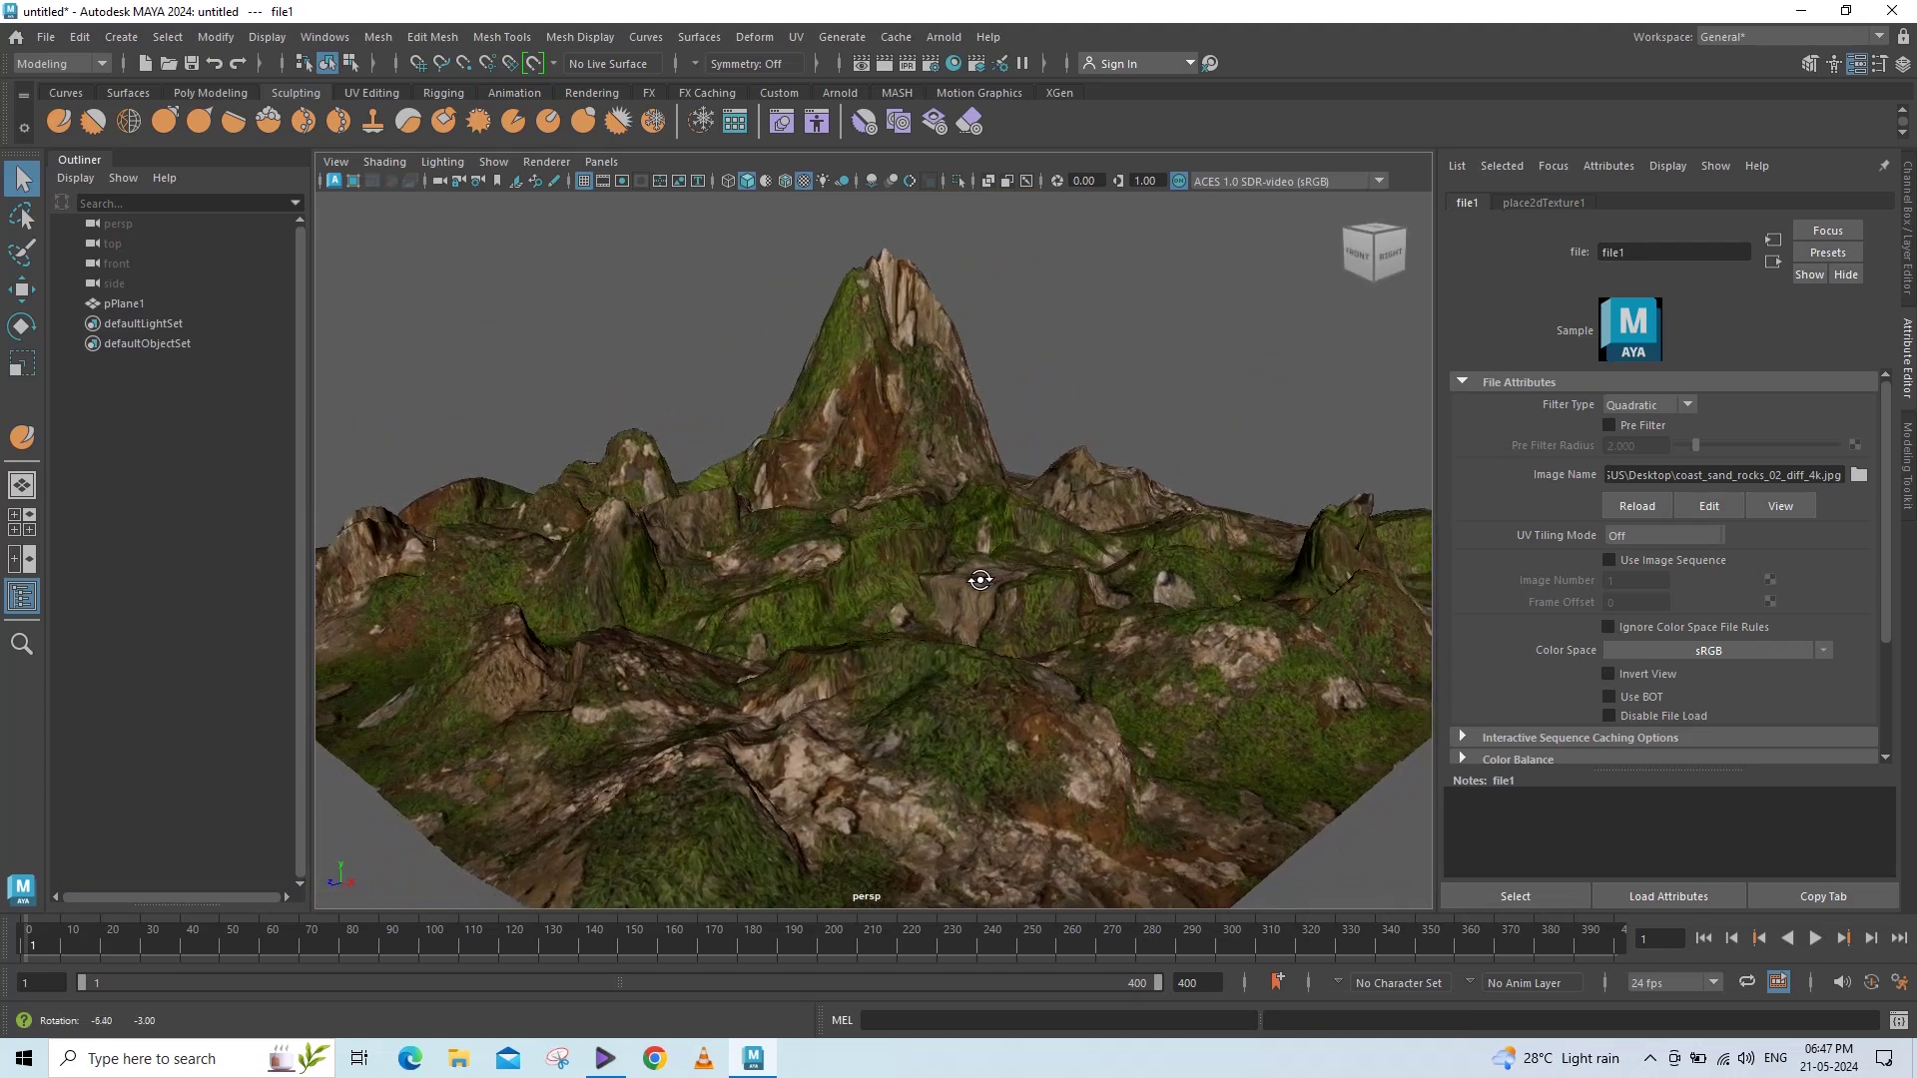
{"action": "mouse_move", "coordinate": [983, 587]}
{"action": "left_mouse_down", "text": "alt"}
{"action": "mouse_move", "coordinate": [1132, 608]}
{"action": "mouse_move", "coordinate": [791, 611]}
{"action": "mouse_move", "coordinate": [912, 612]}
{"action": "mouse_move", "coordinate": [885, 606]}
{"action": "mouse_move", "coordinate": [888, 549]}
{"action": "mouse_move", "coordinate": [906, 648]}
{"action": "left_mouse_up", "text": "alt"}
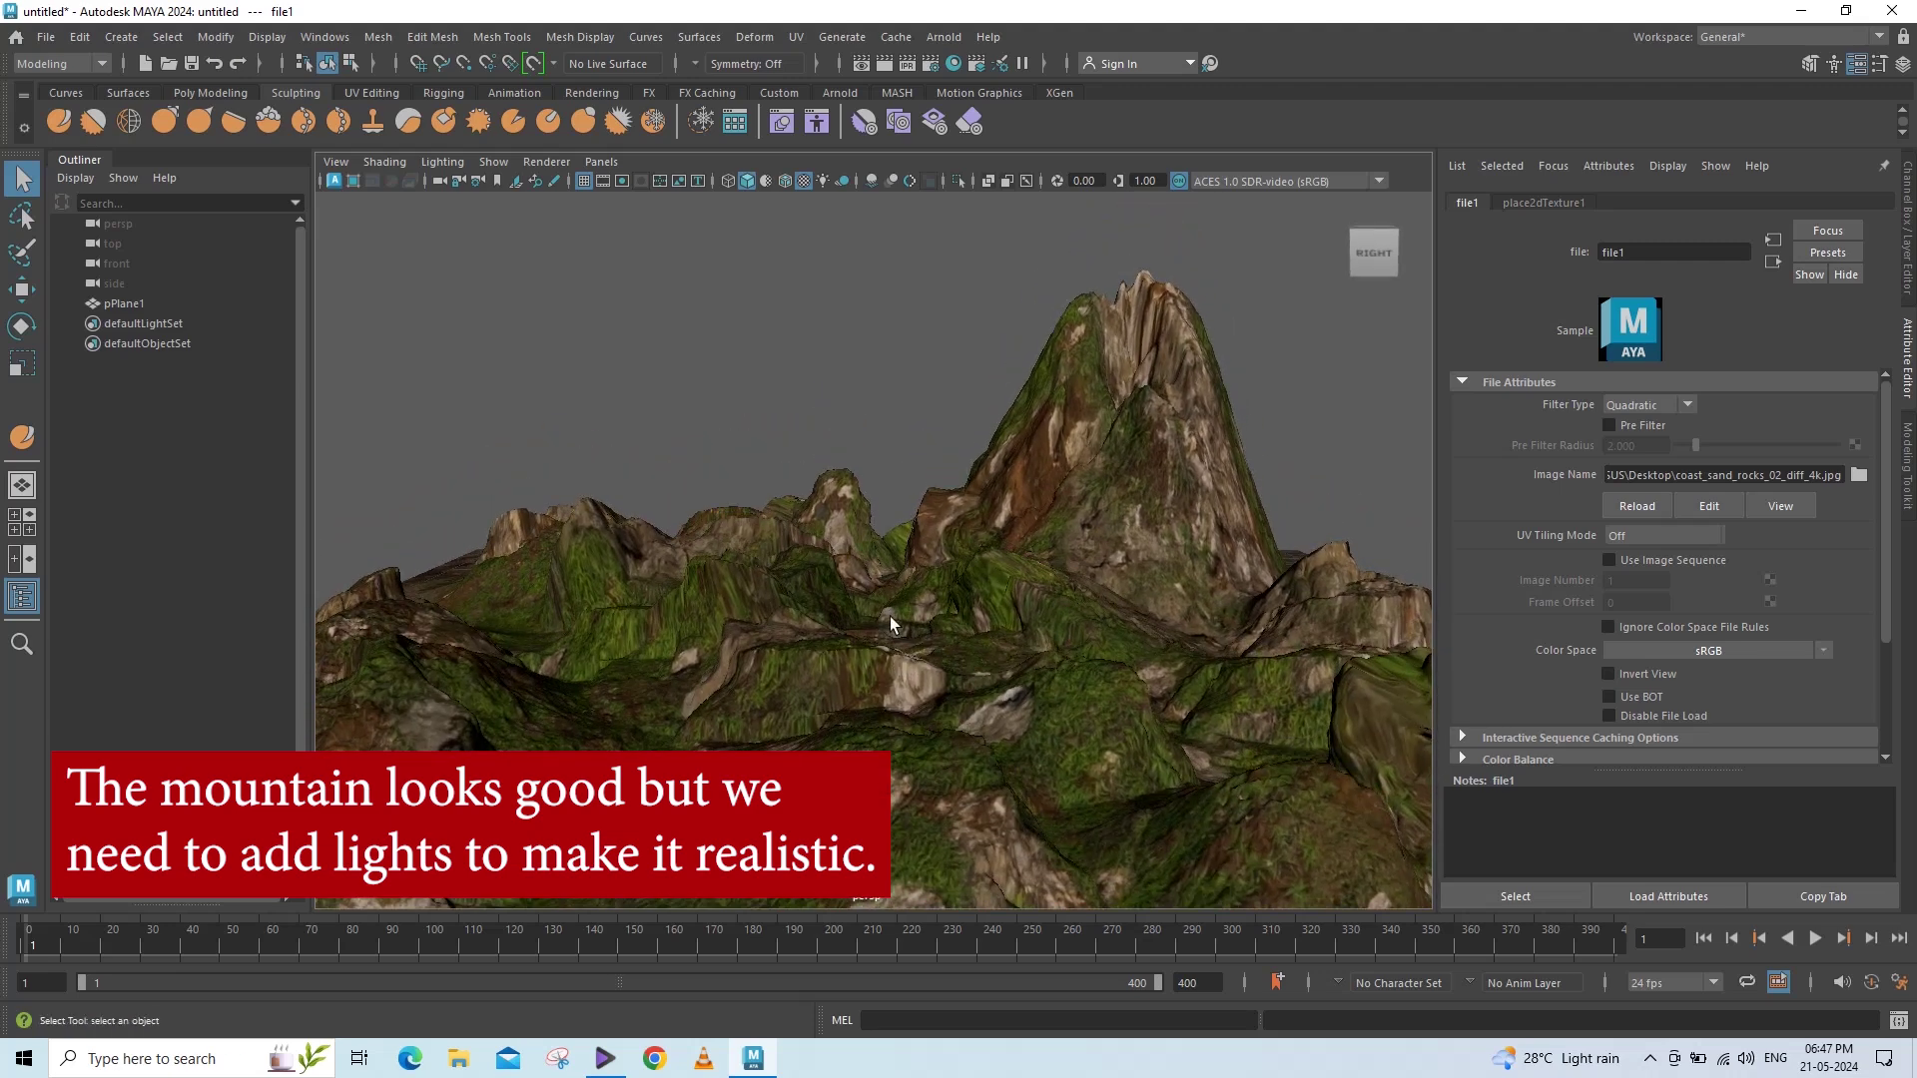
{"action": "scroll", "coordinate": [890, 619], "scroll_direction": "up", "scroll_amount": 2}
{"action": "mouse_move", "coordinate": [890, 621]}
{"action": "middle_mouse_down", "text": "alt"}
{"action": "mouse_move", "coordinate": [889, 478]}
{"action": "mouse_move", "coordinate": [888, 580]}
{"action": "middle_mouse_up", "text": "alt"}
{"action": "mouse_move", "coordinate": [890, 580]}
{"action": "left_mouse_down", "text": "alt"}
{"action": "mouse_move", "coordinate": [1117, 589]}
{"action": "mouse_move", "coordinate": [1009, 569]}
{"action": "mouse_move", "coordinate": [1129, 580]}
{"action": "mouse_move", "coordinate": [1146, 556]}
{"action": "mouse_move", "coordinate": [932, 580]}
{"action": "mouse_move", "coordinate": [693, 573]}
{"action": "mouse_move", "coordinate": [976, 589]}
{"action": "left_mouse_up", "text": "alt"}
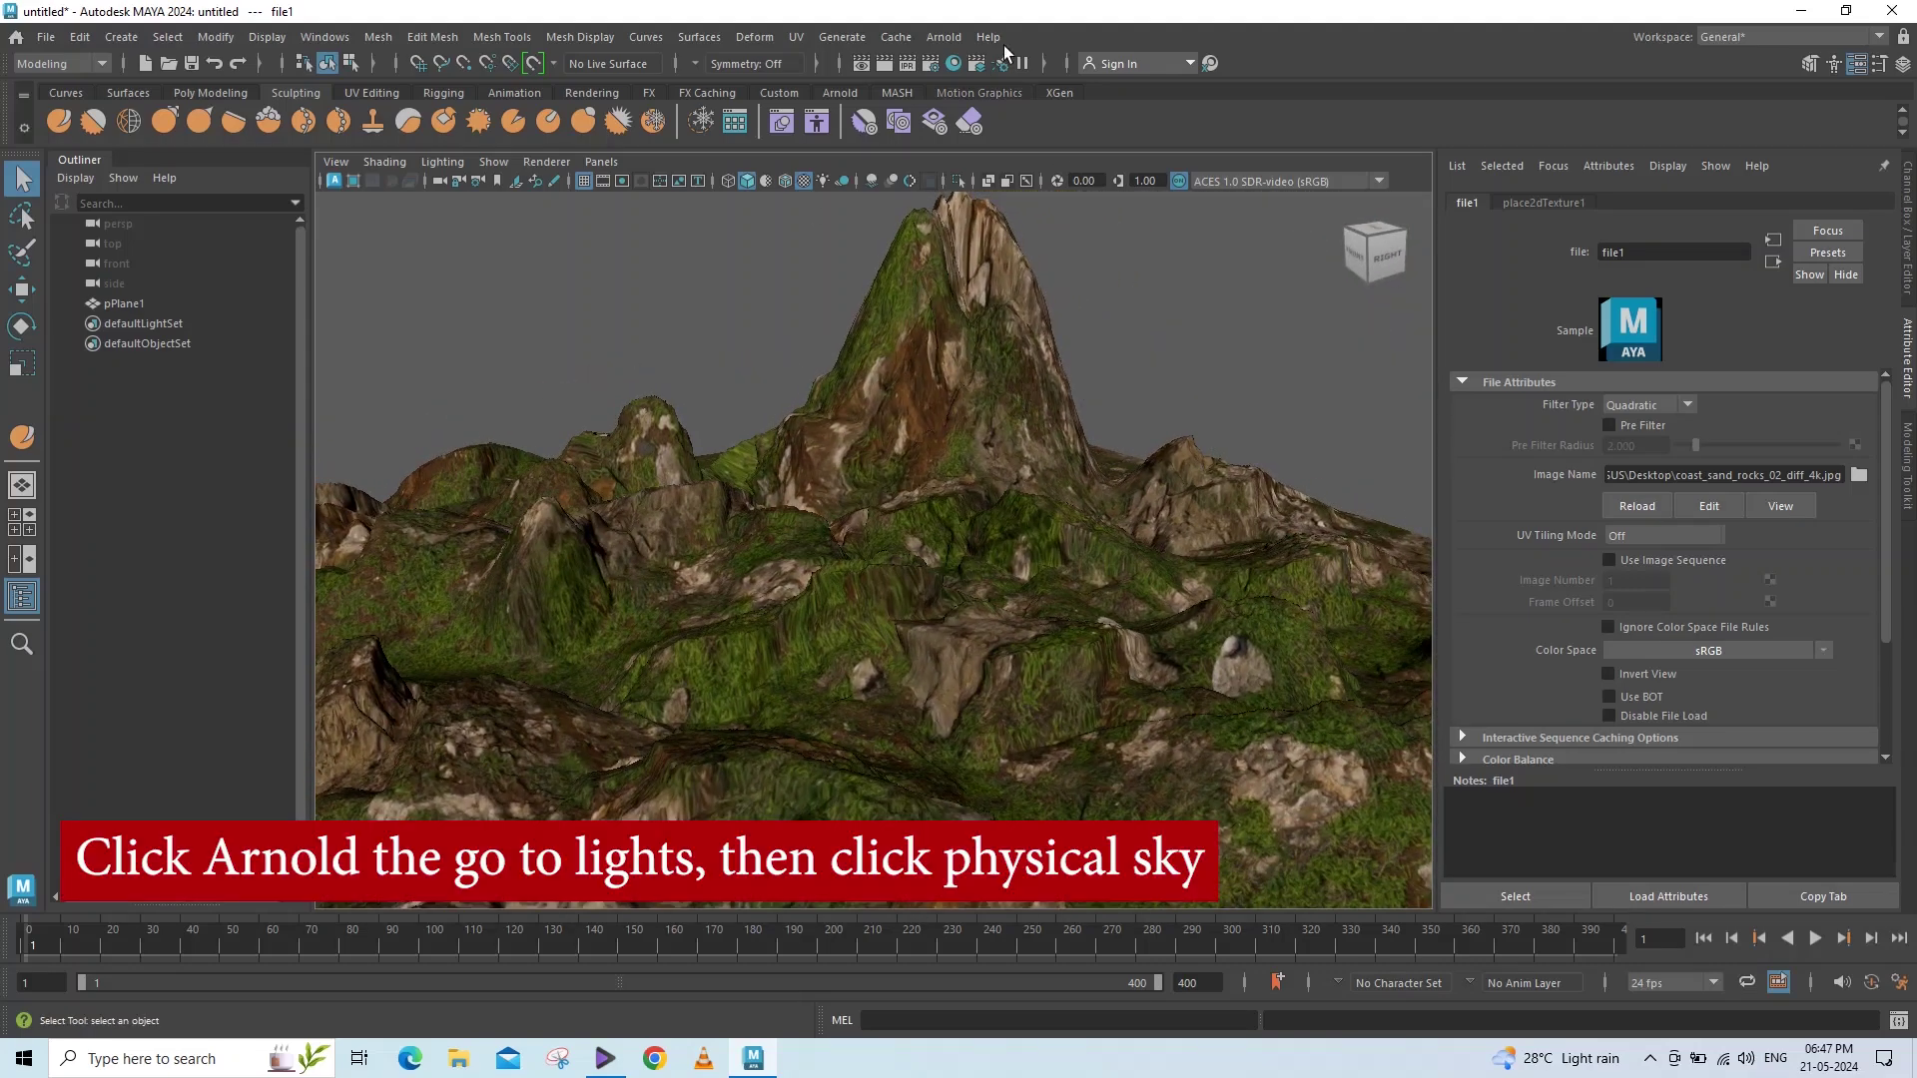
{"action": "left_click", "coordinate": [944, 38]}
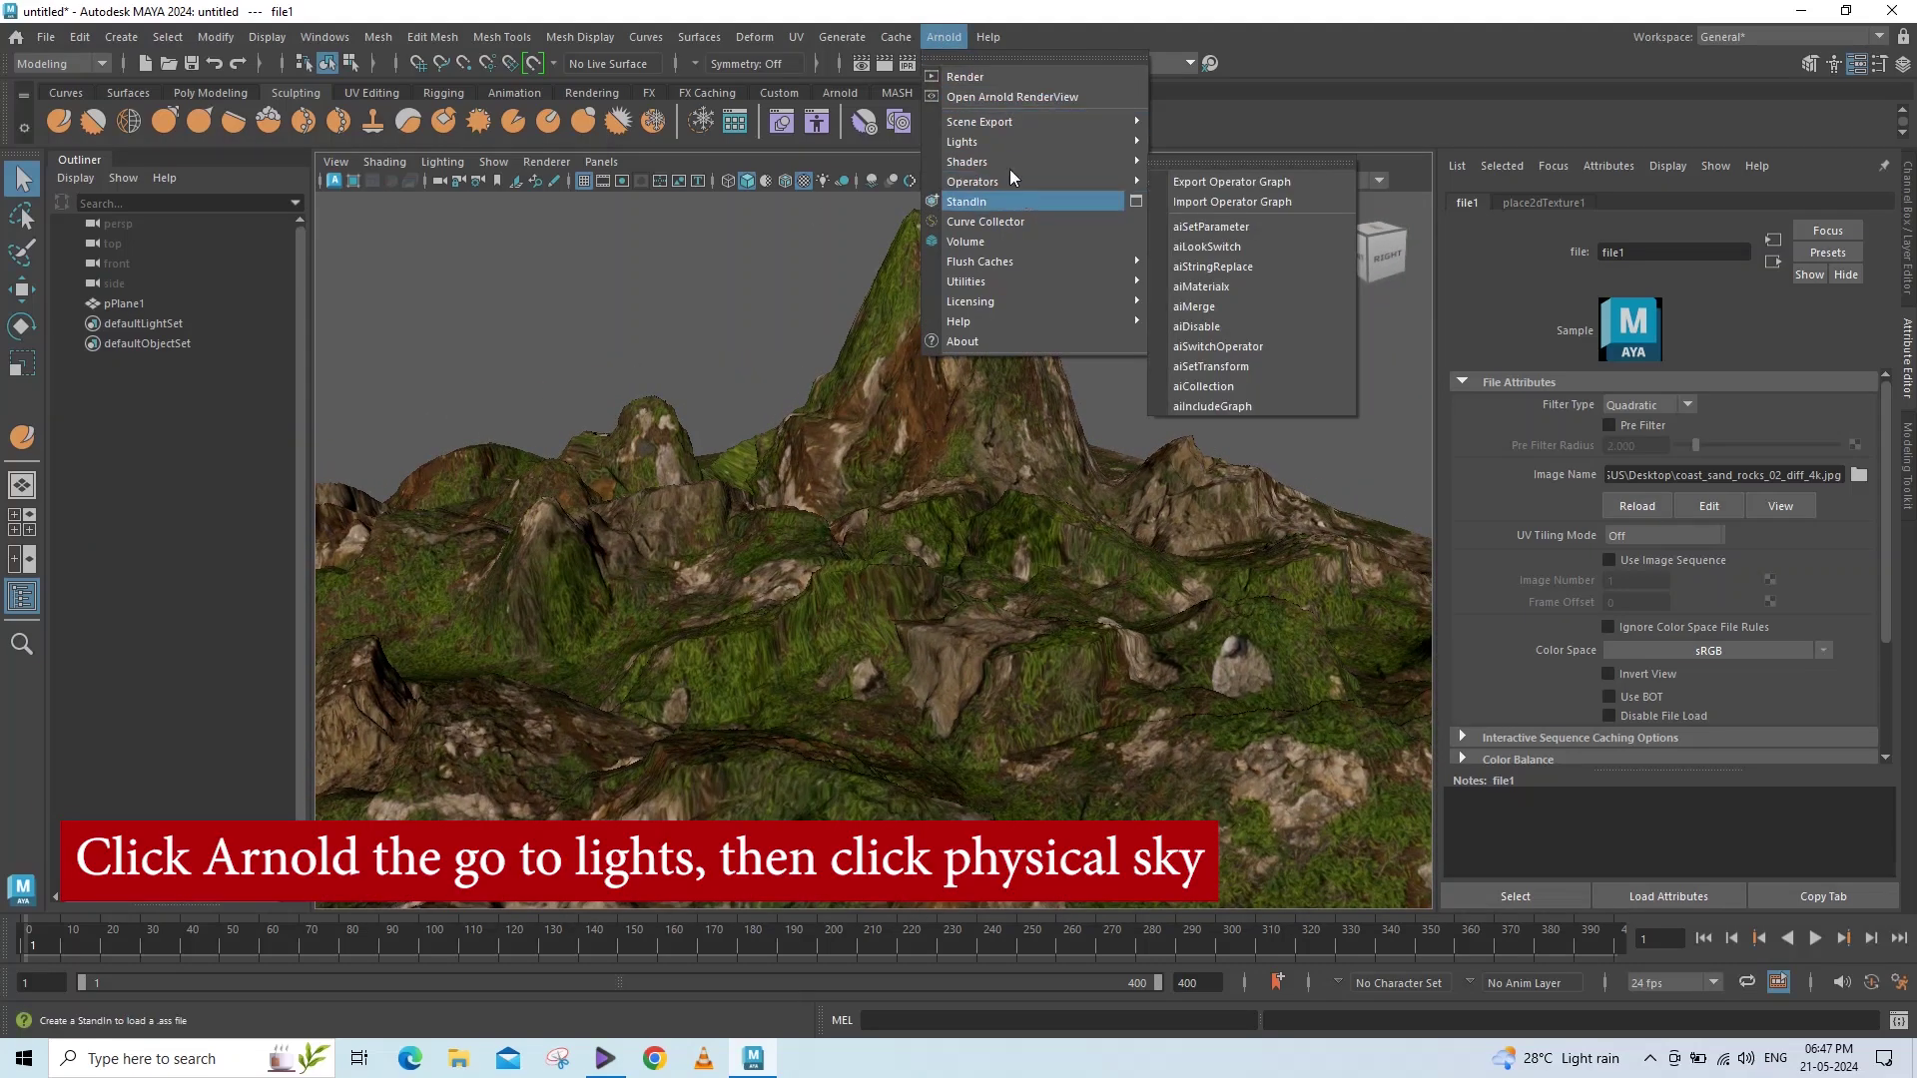
{"action": "mouse_move", "coordinate": [988, 141]}
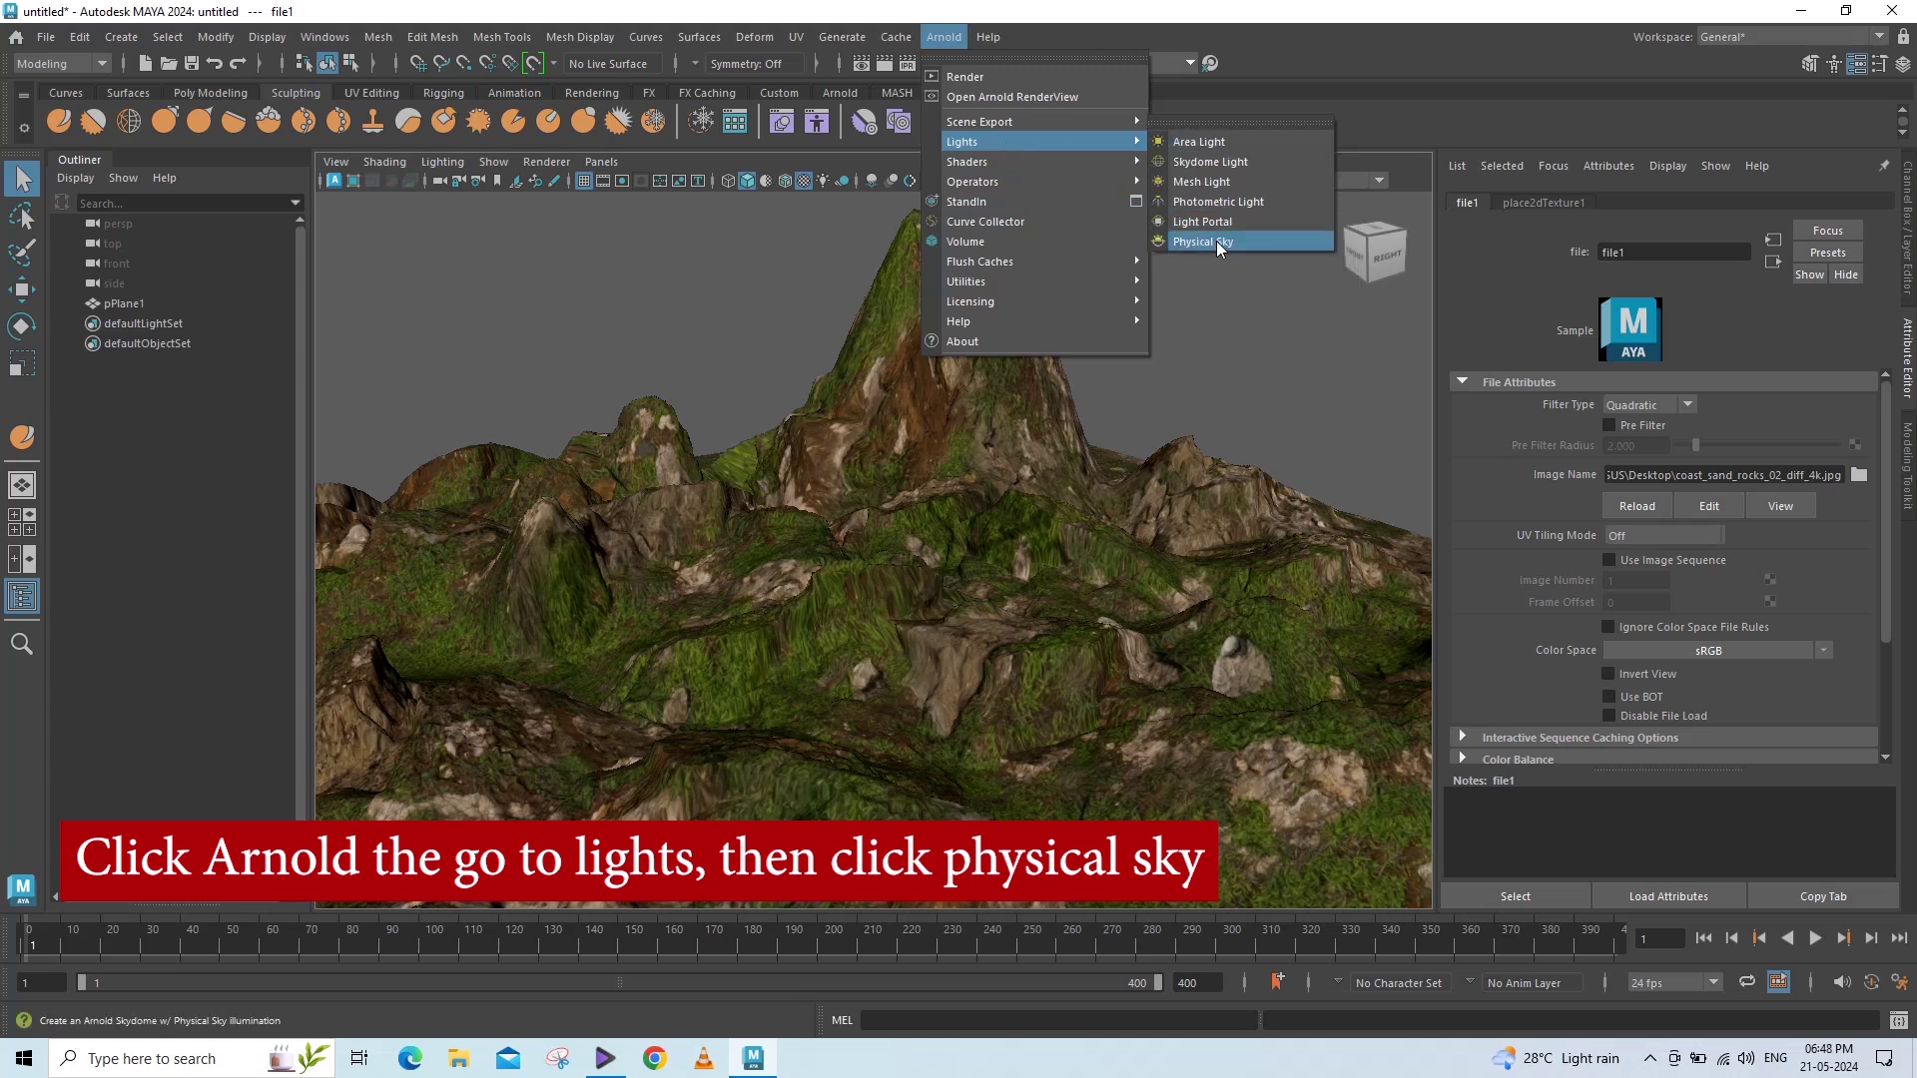
Add an Arnold Physical Sky light and start an Arnold render in RenderView.
{"action": "left_click", "coordinate": [1212, 242]}
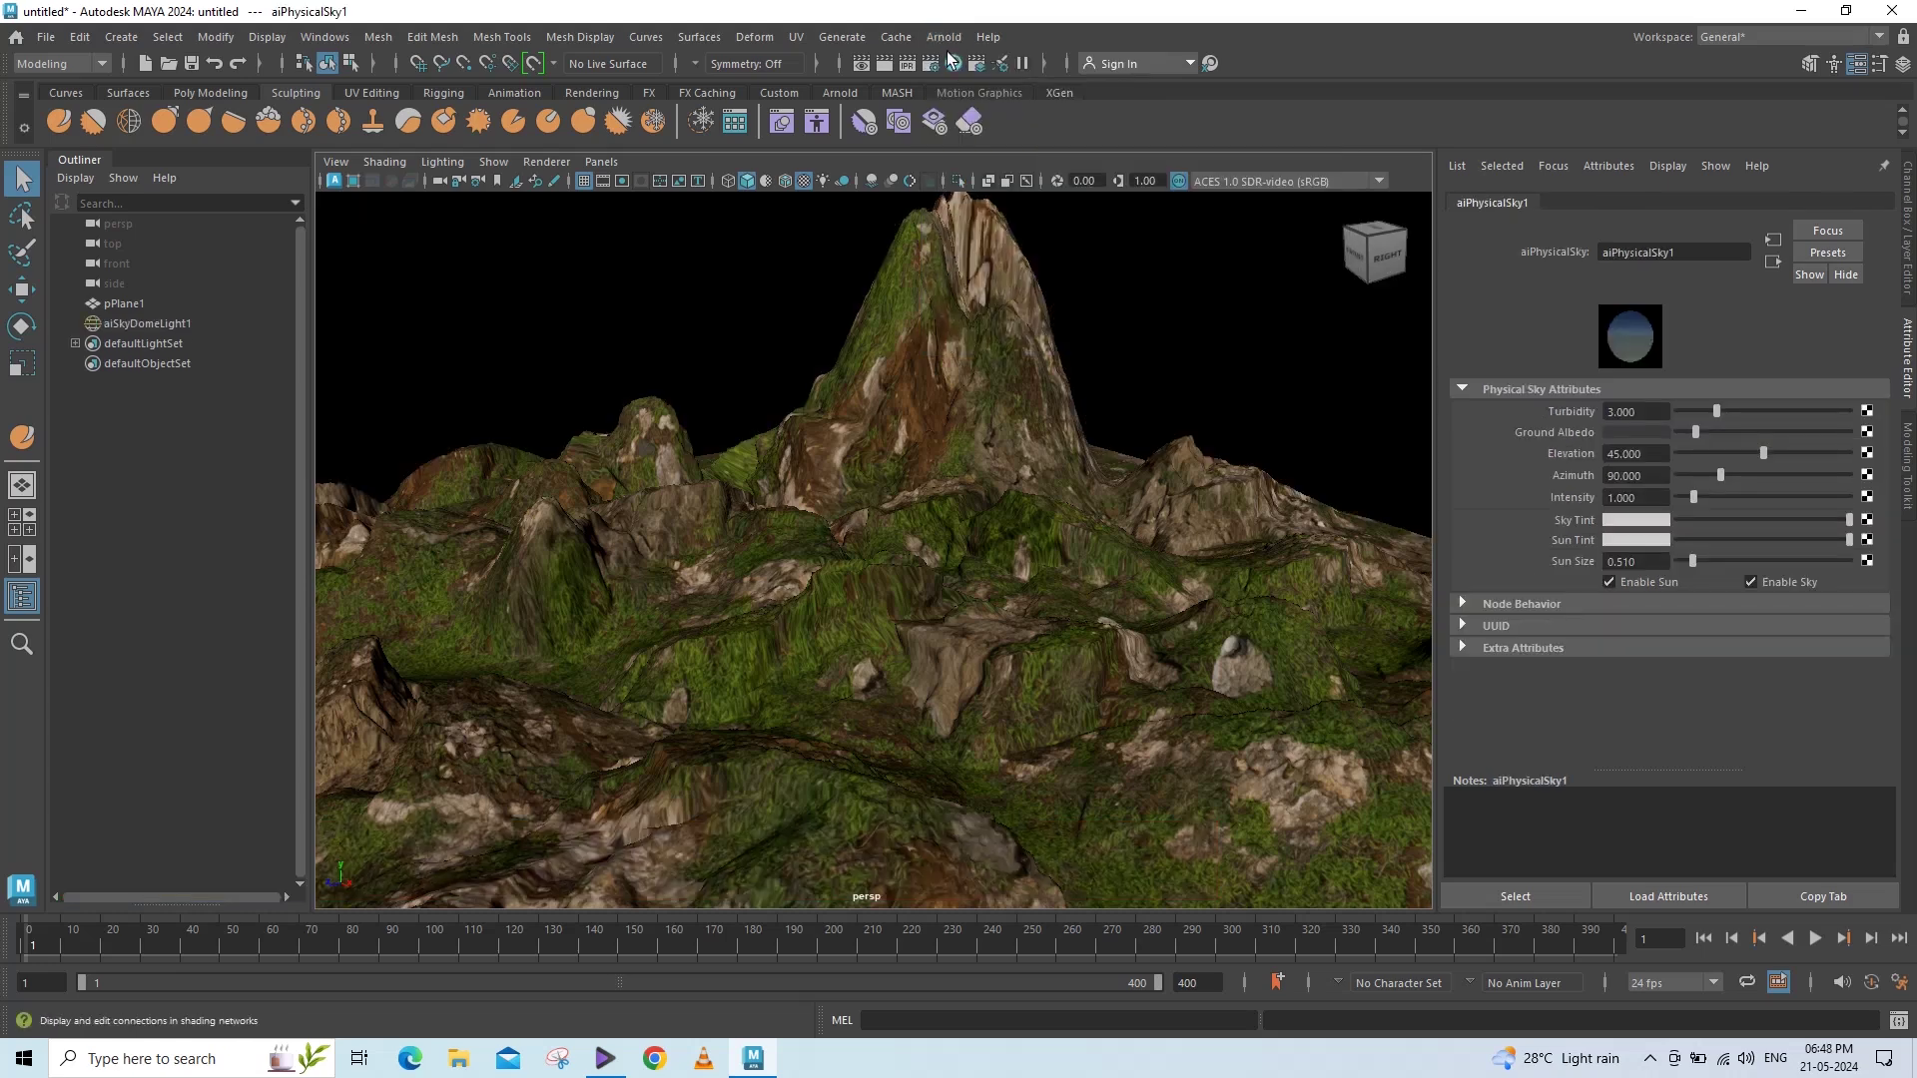
{"action": "left_click", "coordinate": [945, 37]}
{"action": "left_click", "coordinate": [966, 72]}
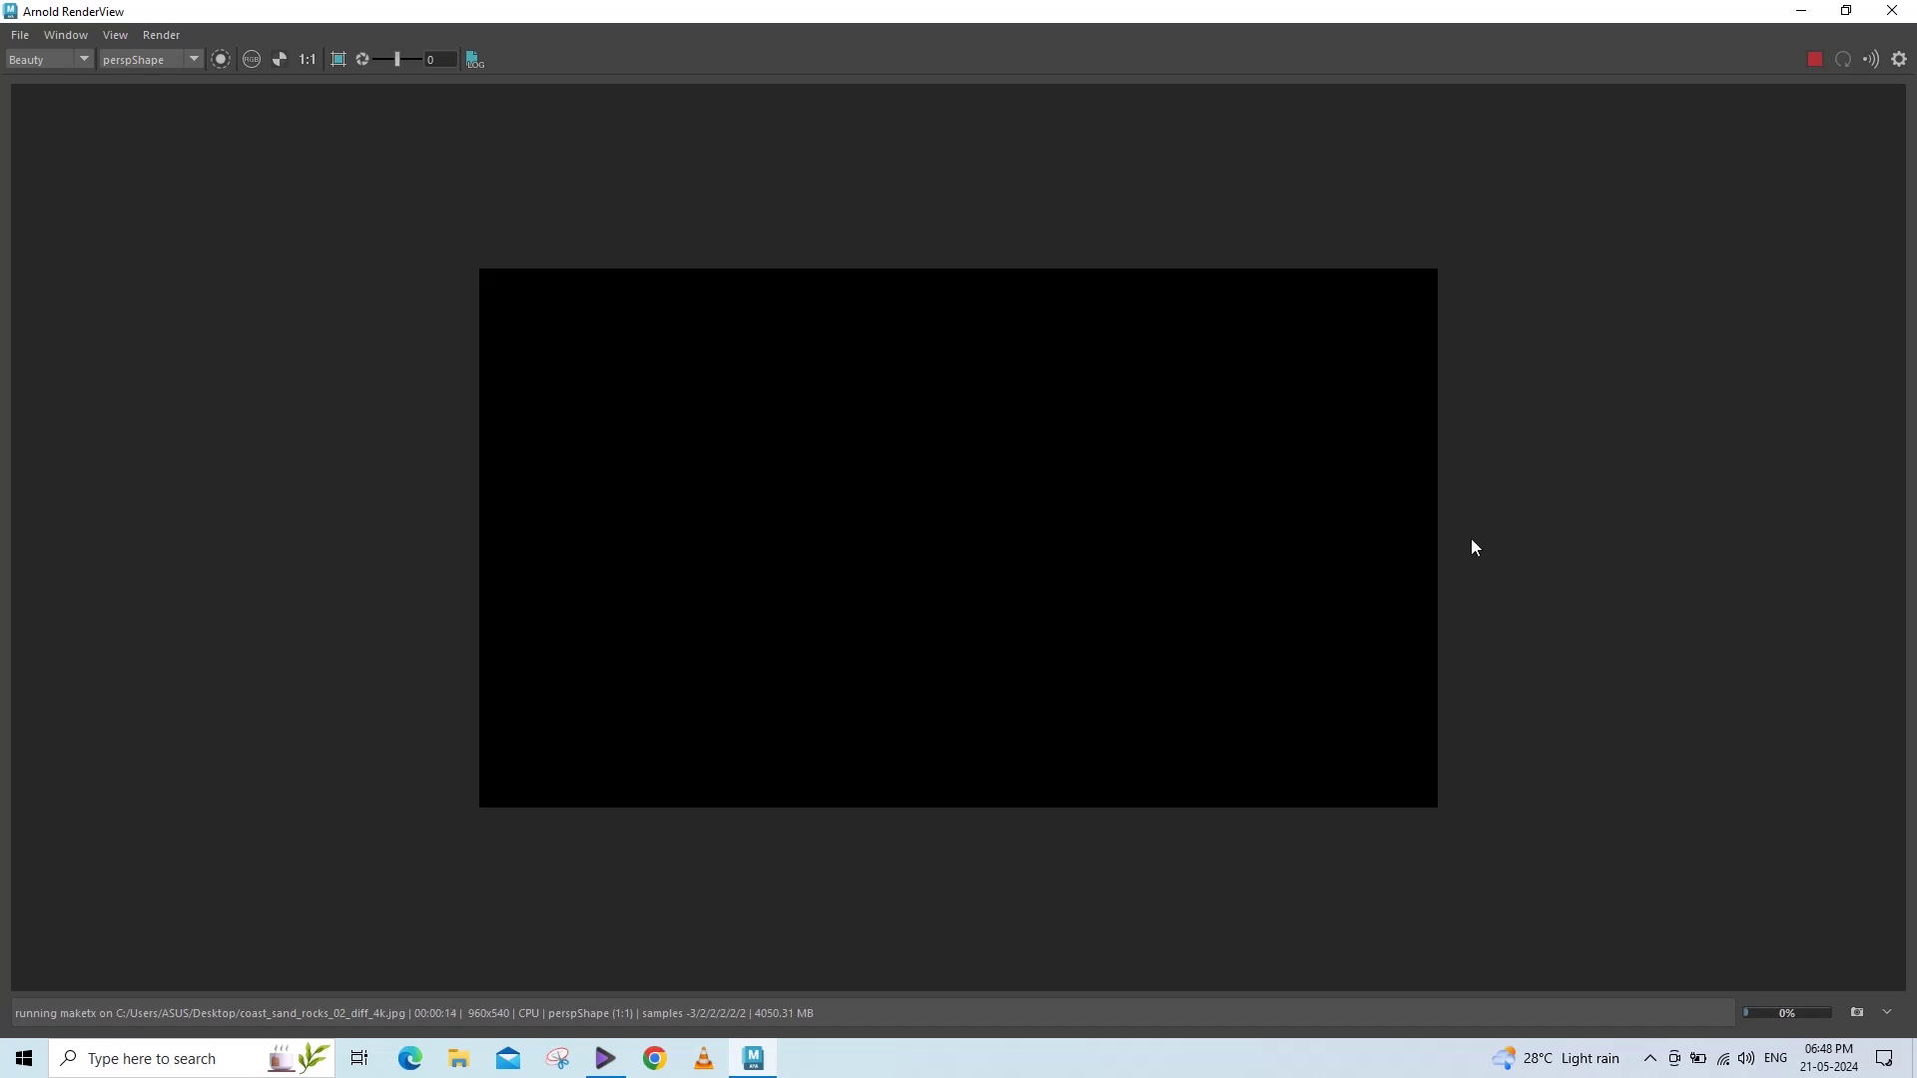
Set aiPhysicalSky1 intensity to 2.502 while watching the render, then close RenderView.
{"action": "double_click", "coordinate": [1641, 14]}
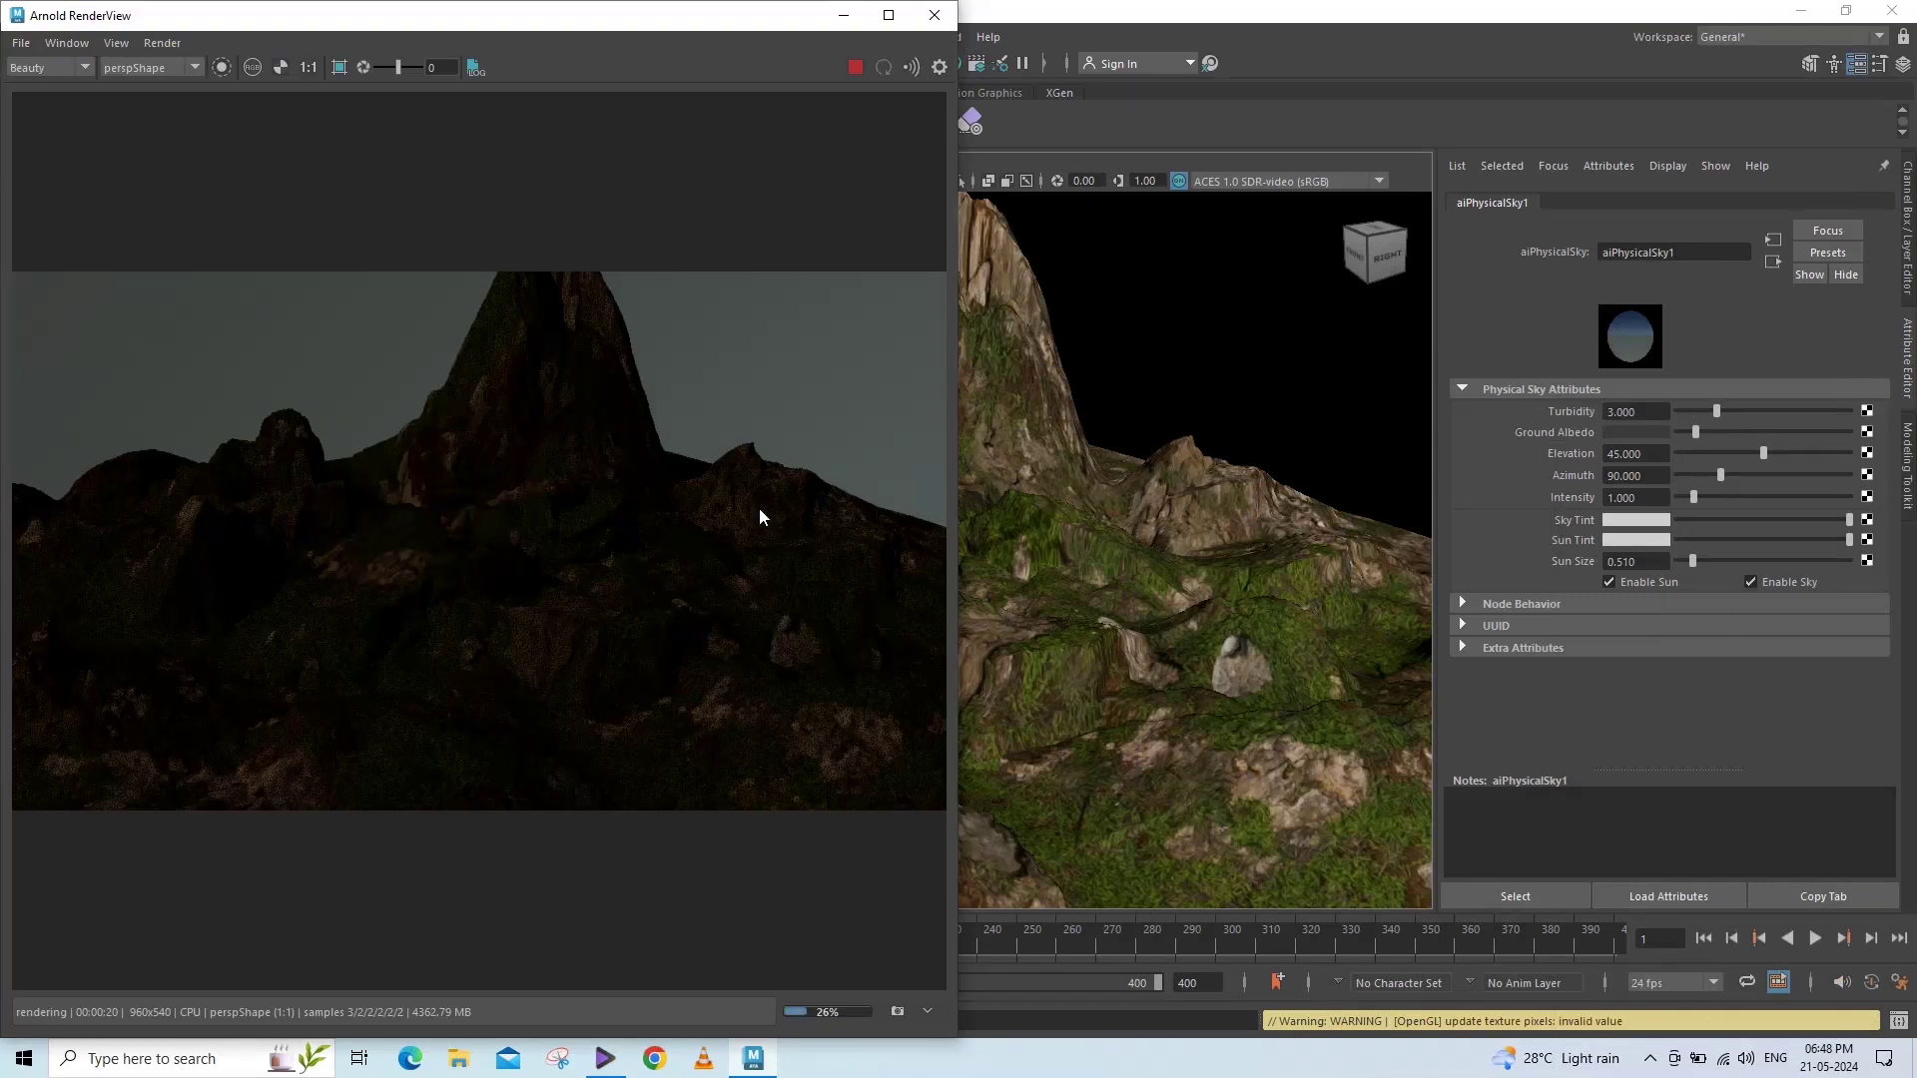
{"action": "mouse_move", "coordinate": [1070, 627]}
{"action": "left_mouse_down", "text": "alt"}
{"action": "mouse_move", "coordinate": [1102, 619]}
{"action": "mouse_move", "coordinate": [1091, 663]}
{"action": "mouse_move", "coordinate": [1178, 692]}
{"action": "left_mouse_up", "text": "alt"}
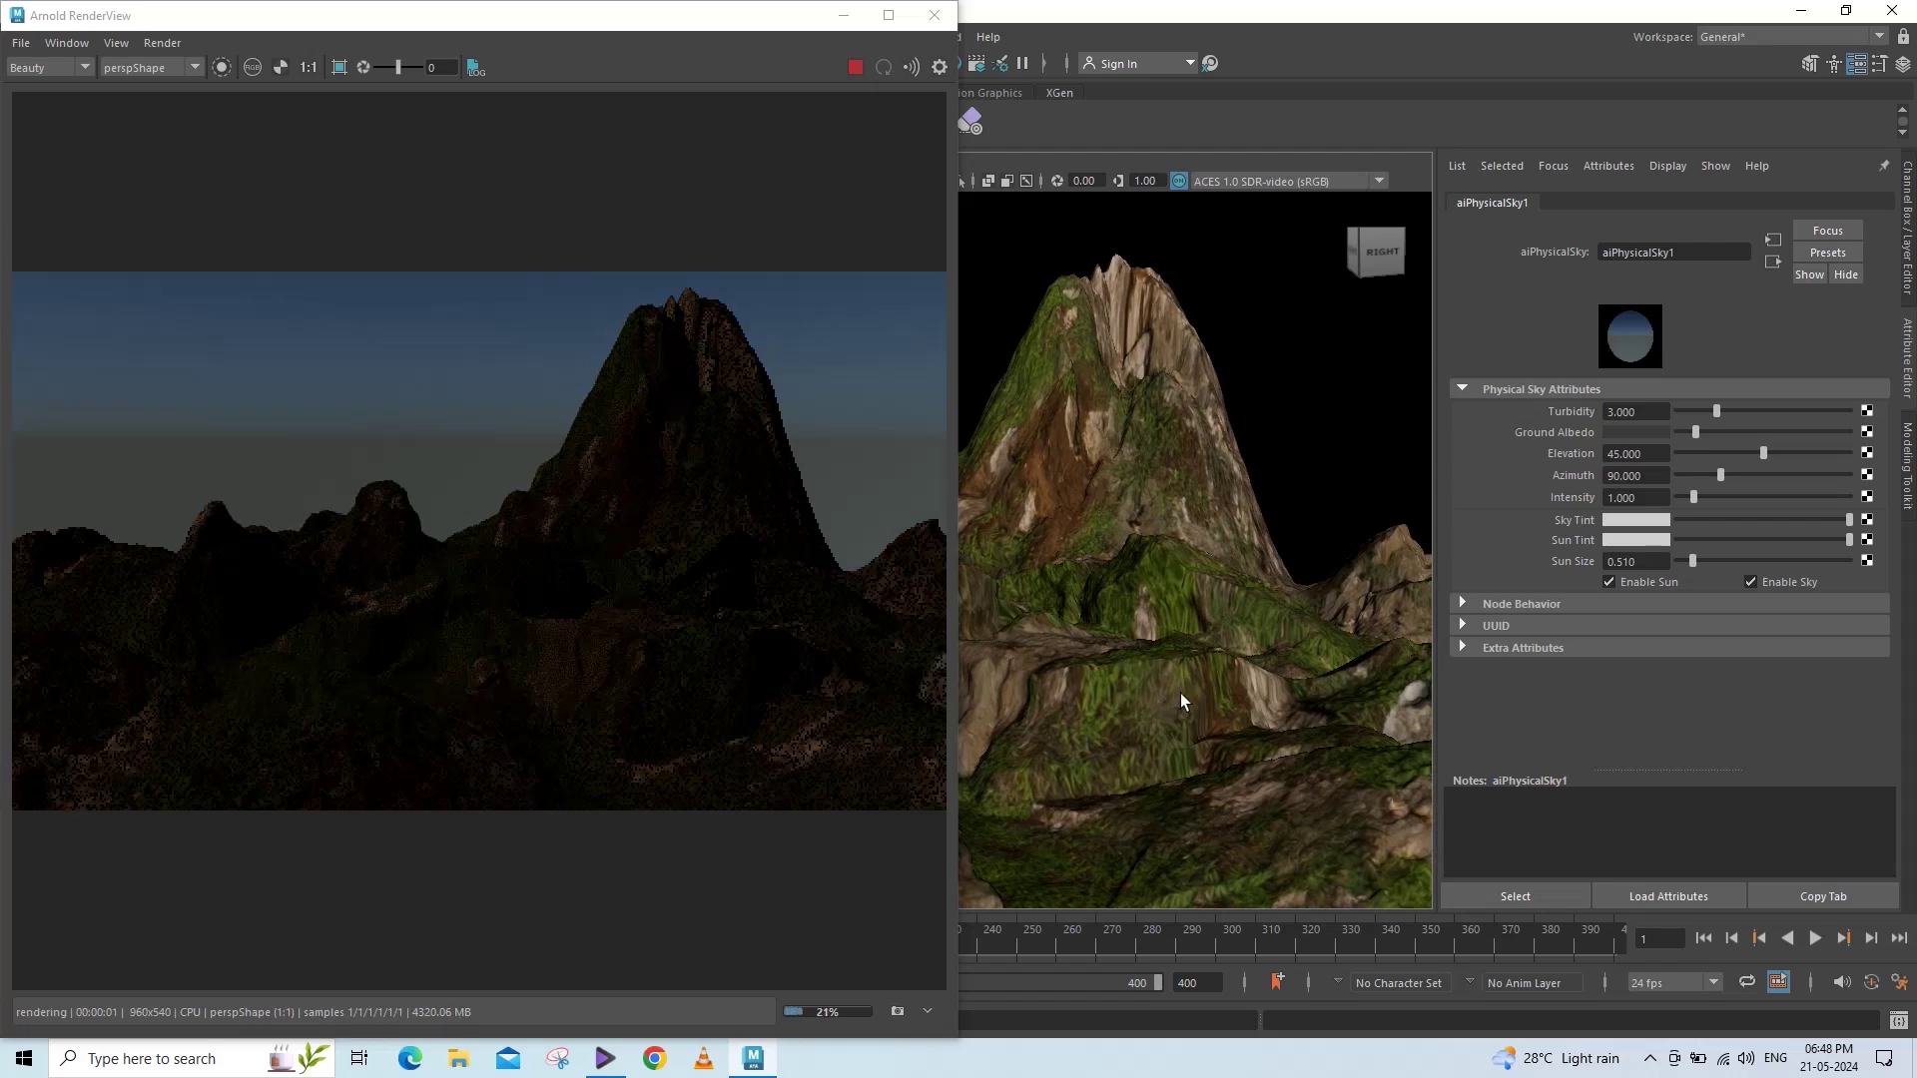
{"action": "double_click", "coordinate": [1633, 498]}
{"action": "left_click_drag", "start_coordinate": [1698, 499], "coordinate": [1740, 499]}
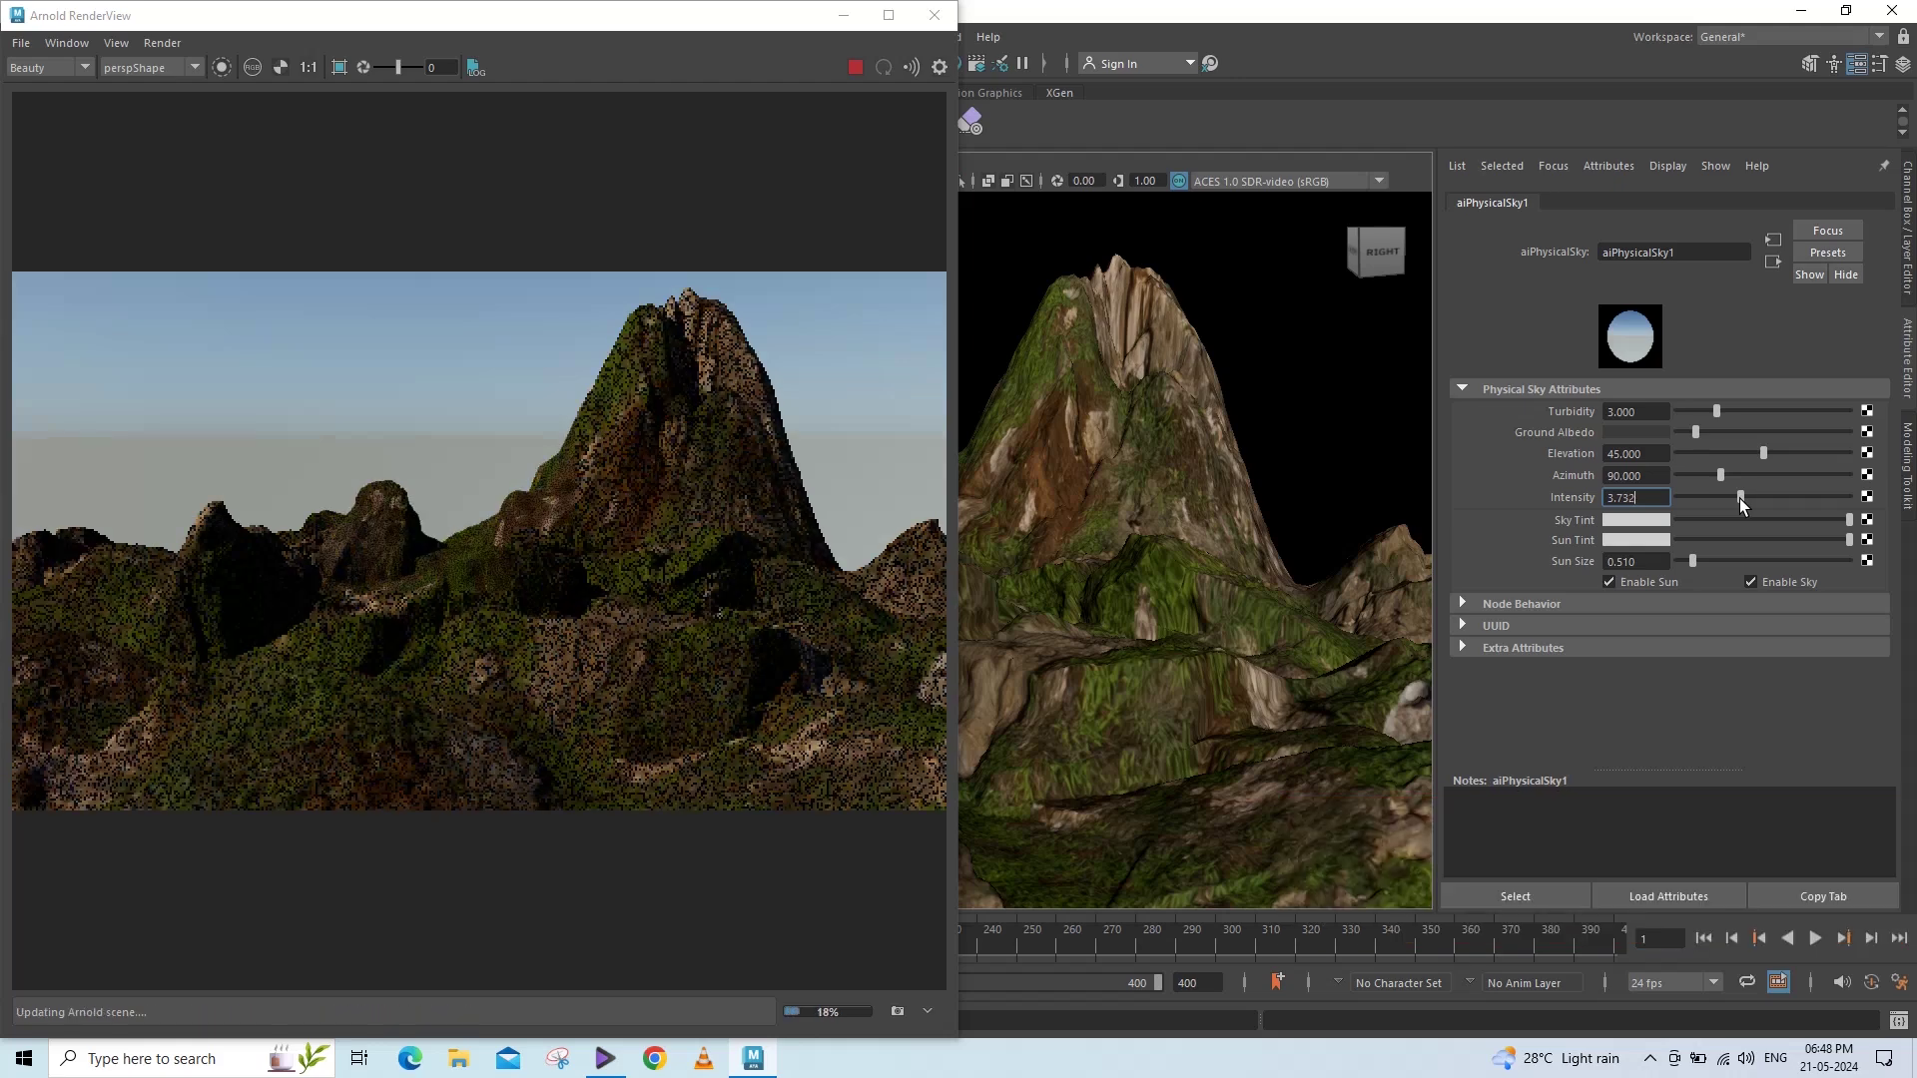
{"action": "left_click_drag", "start_coordinate": [1739, 499], "coordinate": [1717, 496]}
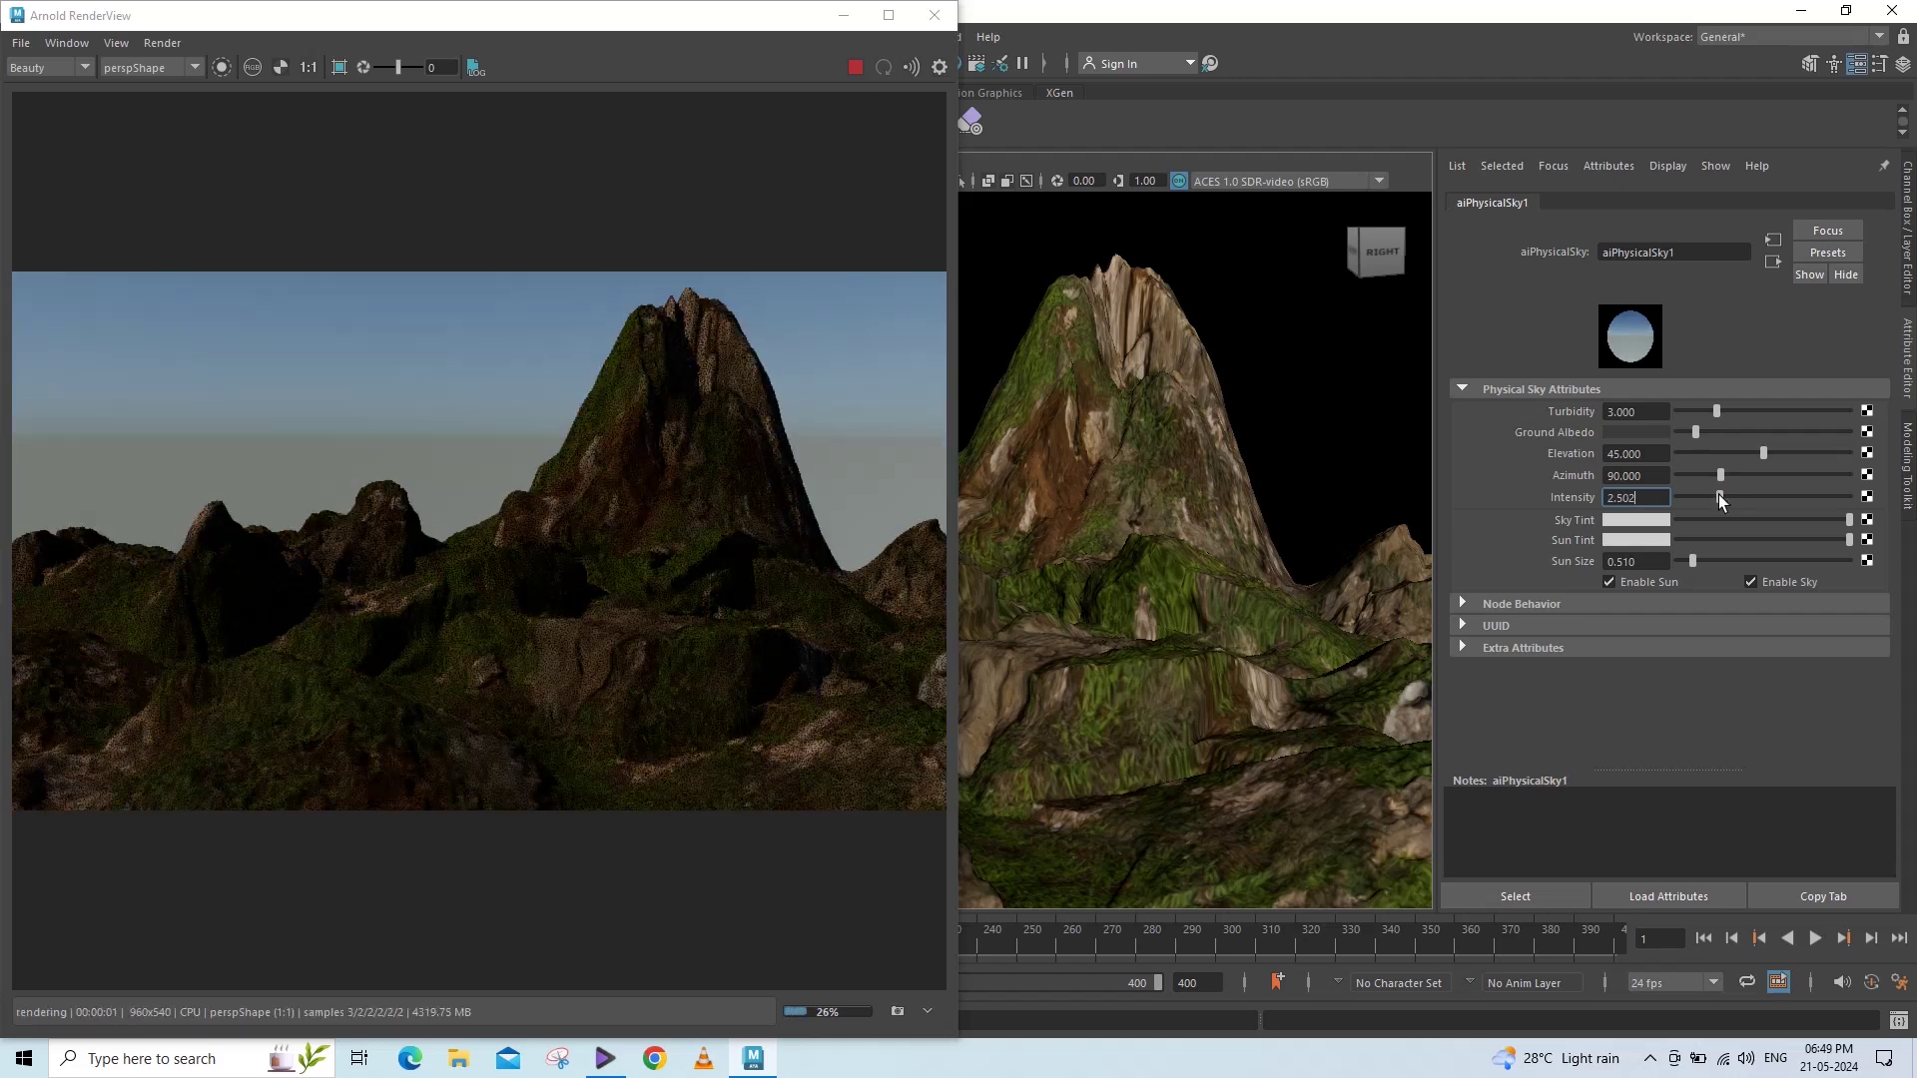
{"action": "left_click", "coordinate": [888, 15]}
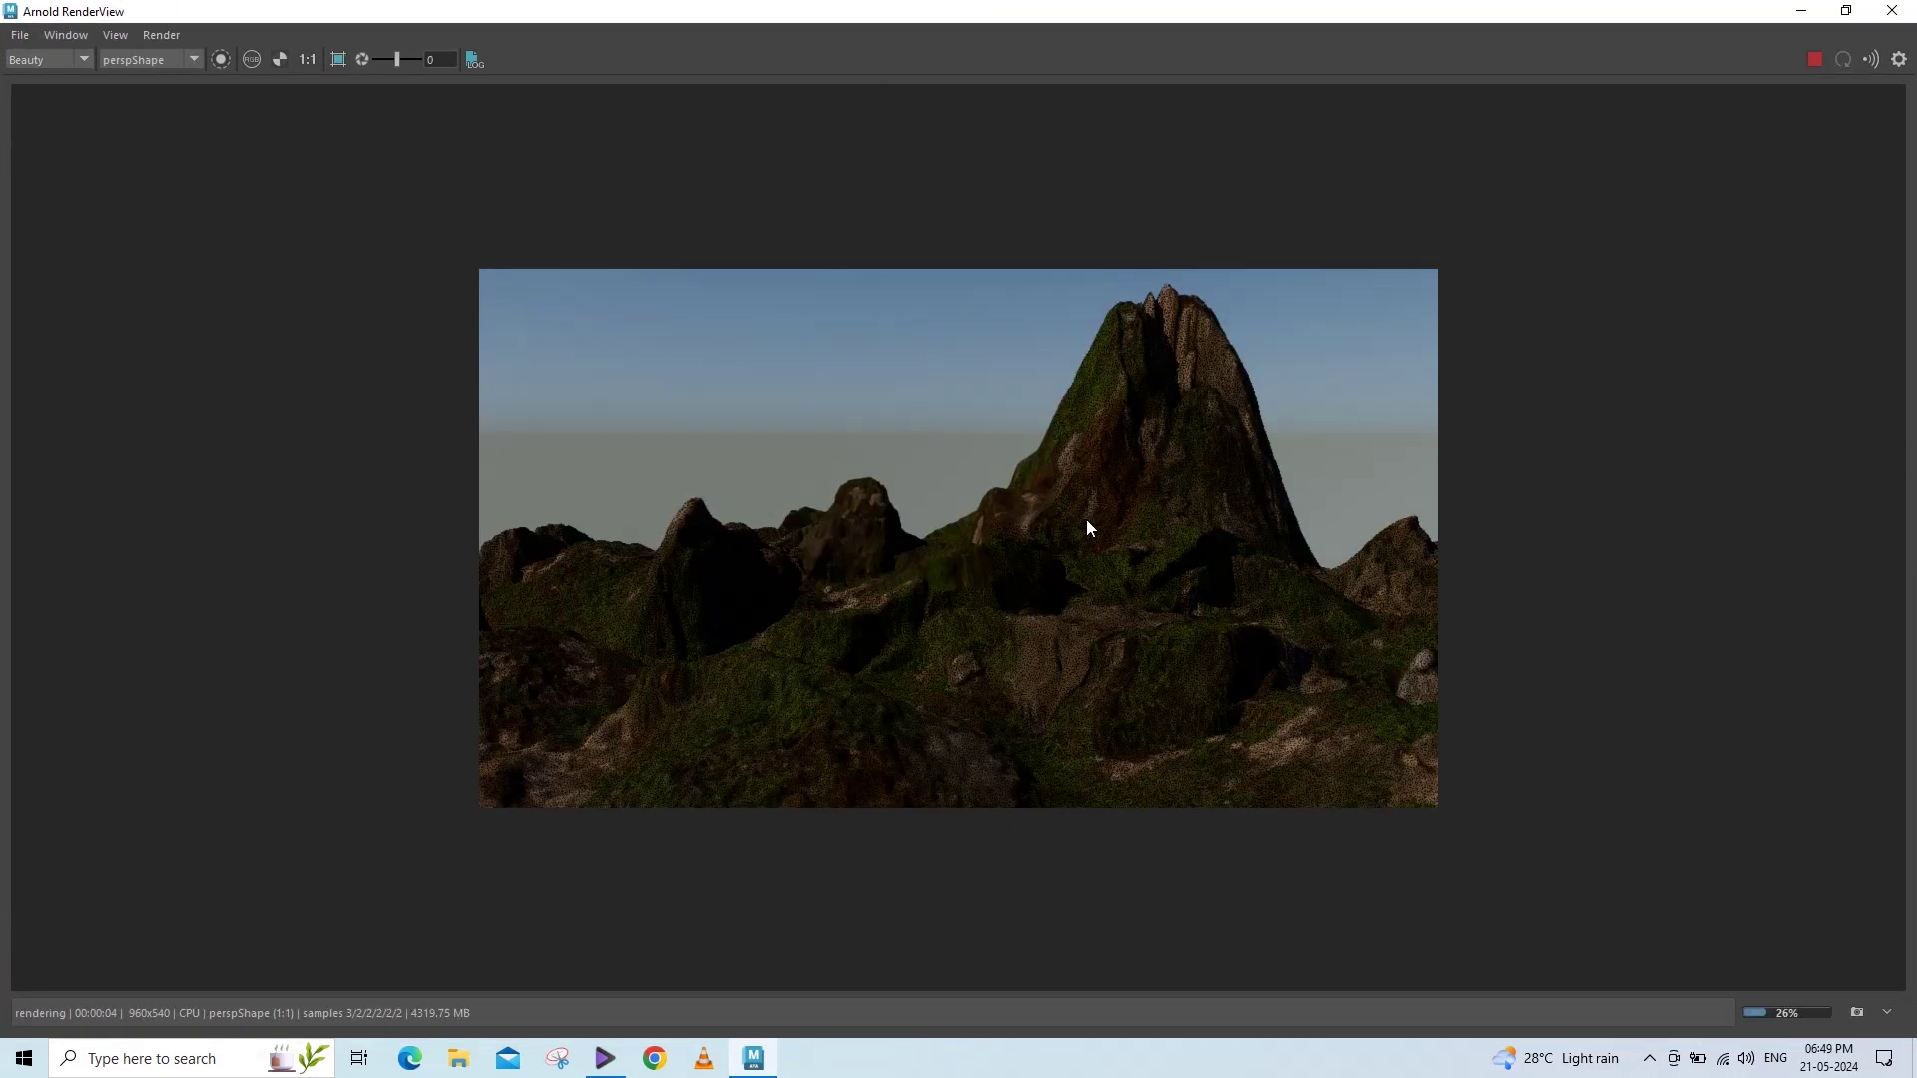
{"action": "left_click", "coordinate": [1892, 11]}
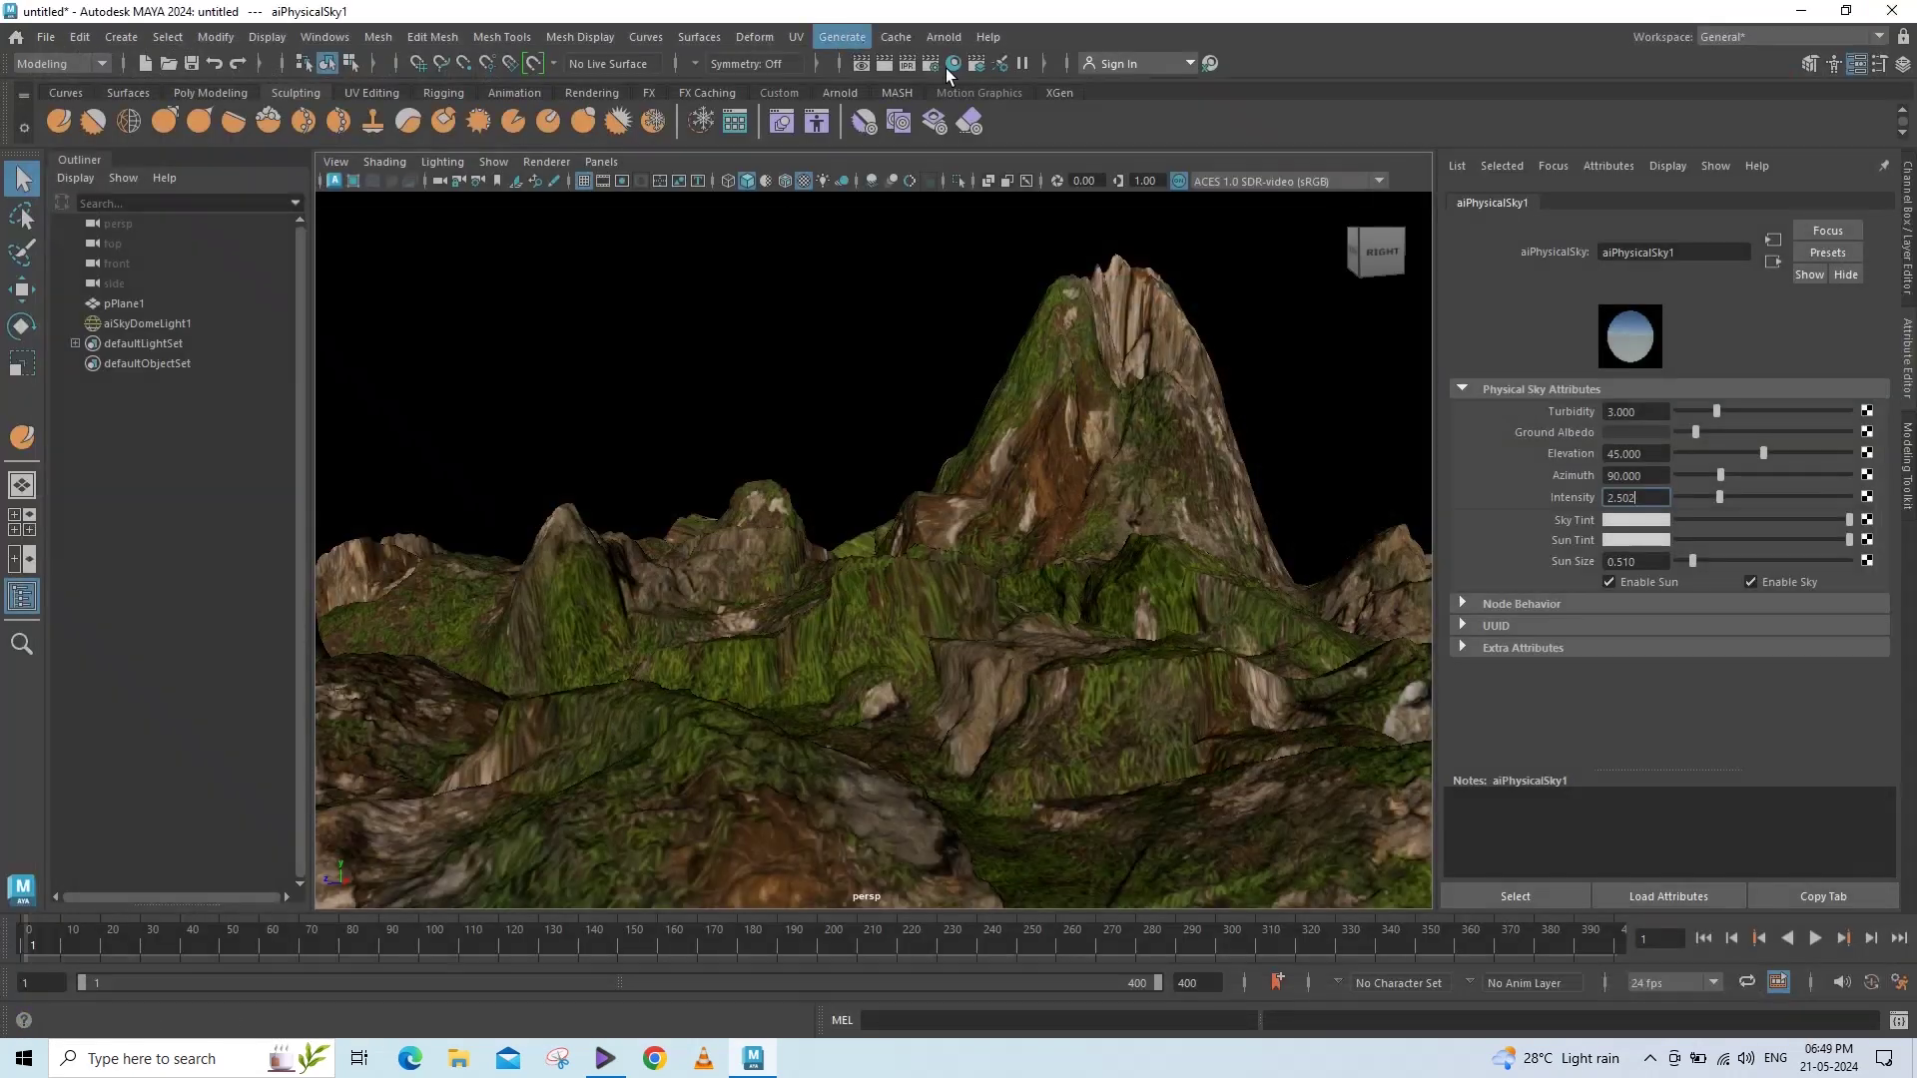
Set the Render Settings image size preset to Full_1280/Screen.
{"action": "left_click", "coordinate": [951, 39]}
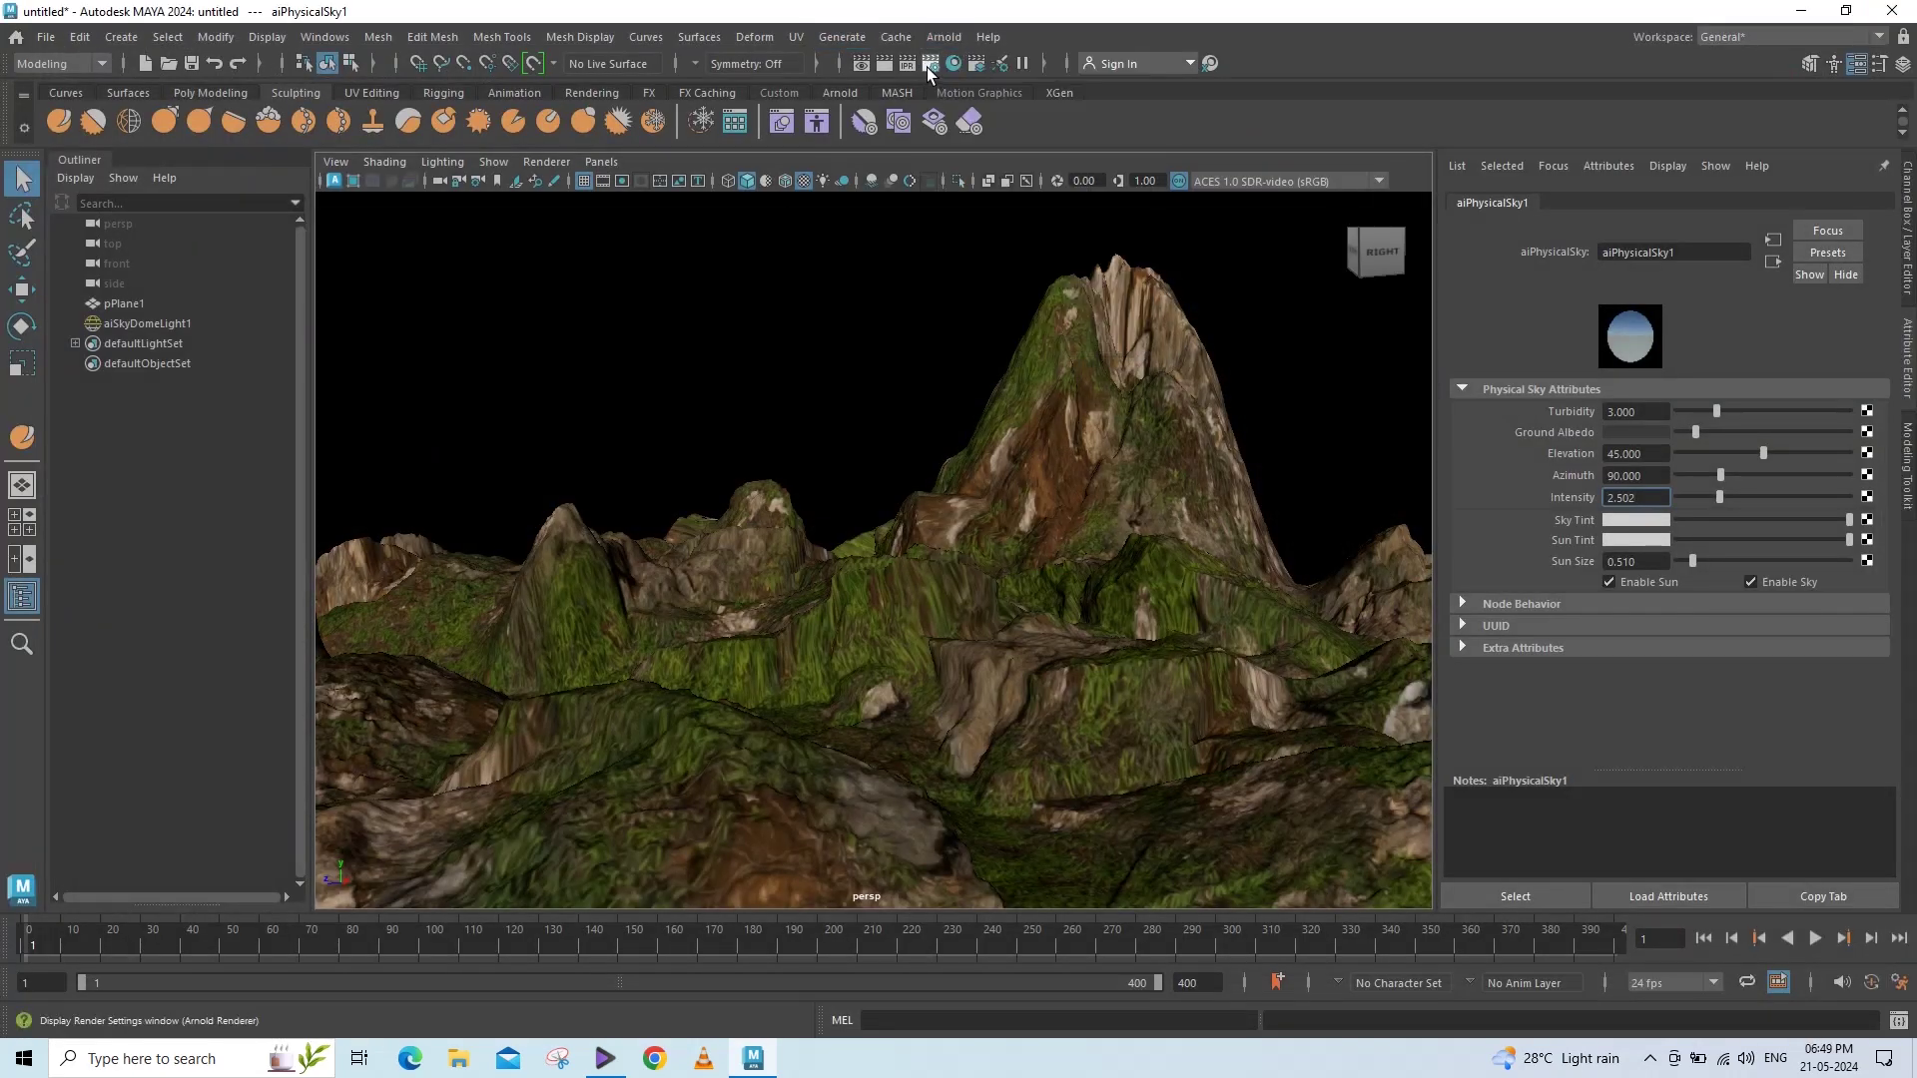
{"action": "left_click", "coordinate": [926, 68]}
{"action": "scroll", "coordinate": [1086, 511], "scroll_direction": "down", "scroll_amount": 3}
{"action": "scroll", "coordinate": [1086, 511], "scroll_direction": "down", "scroll_amount": 3}
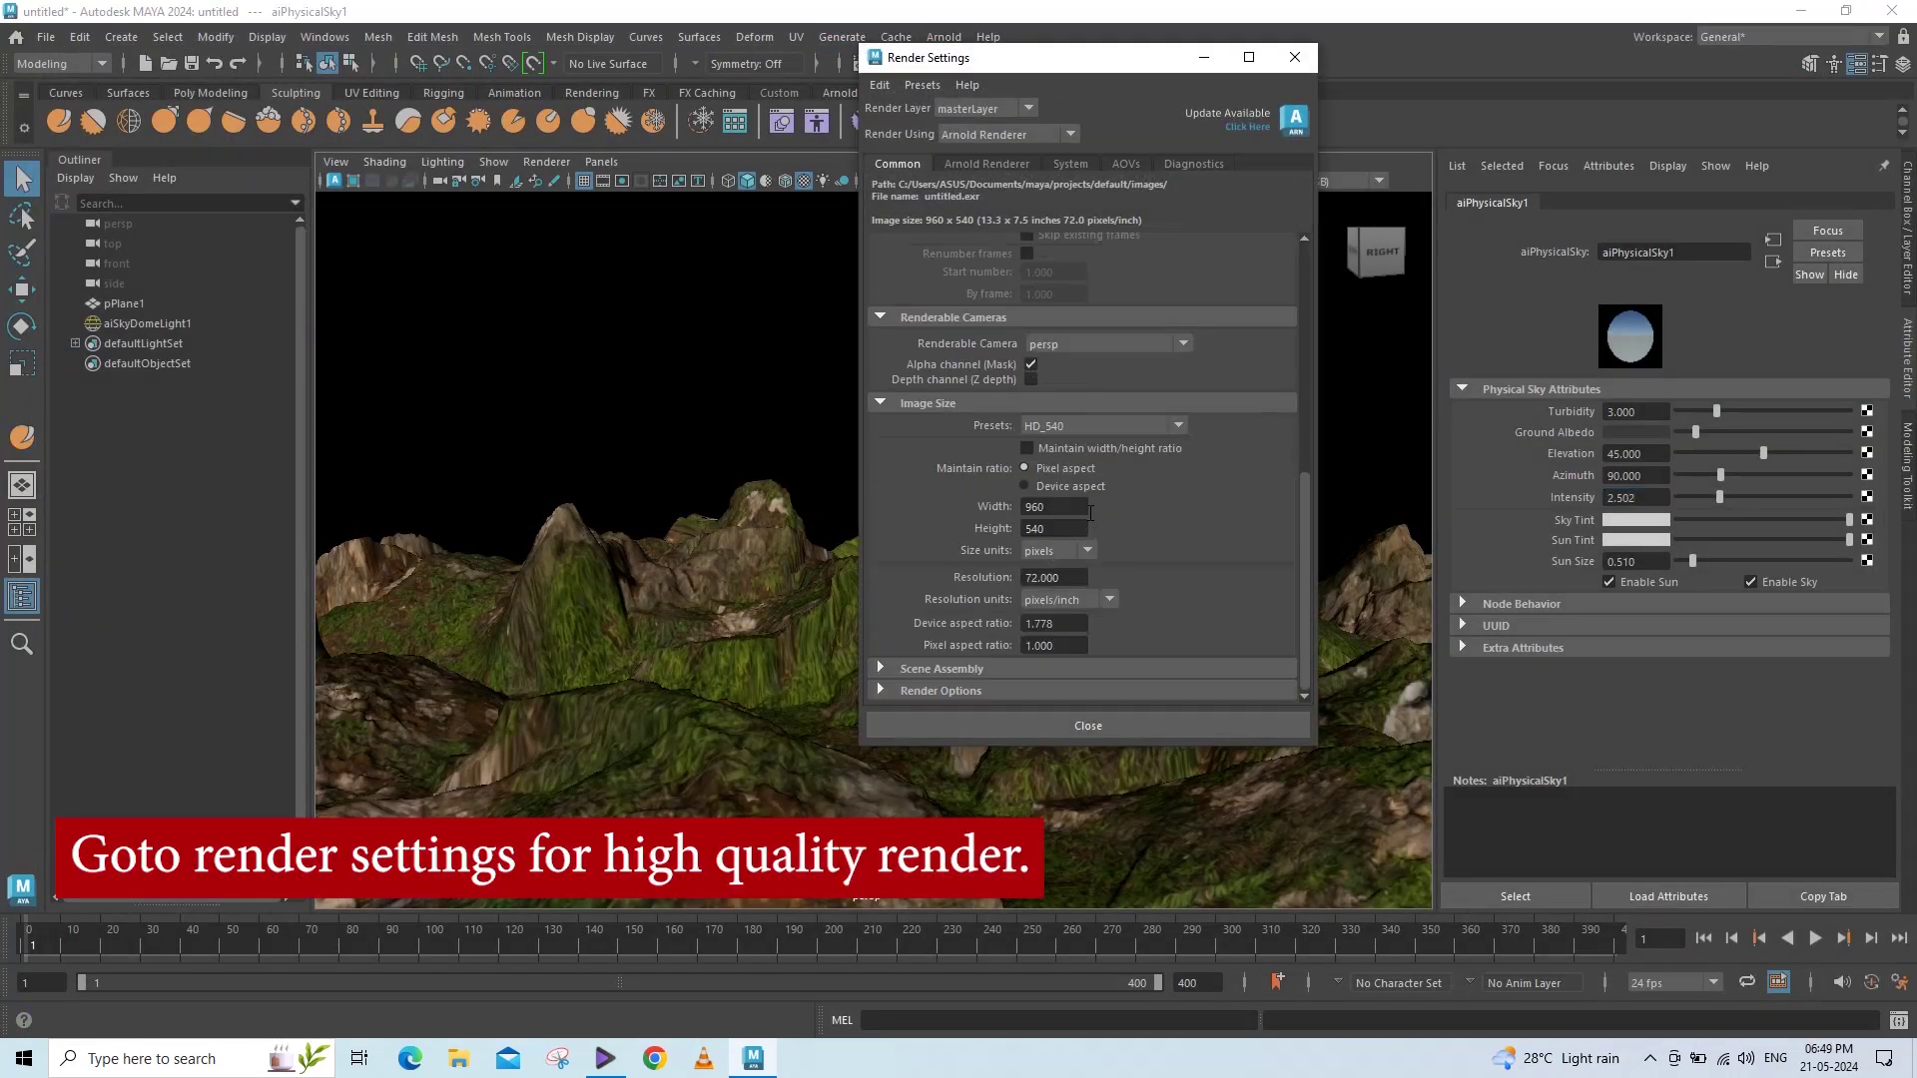
{"action": "left_click", "coordinate": [1060, 427]}
{"action": "scroll", "coordinate": [1098, 561], "scroll_direction": "up", "scroll_amount": 1}
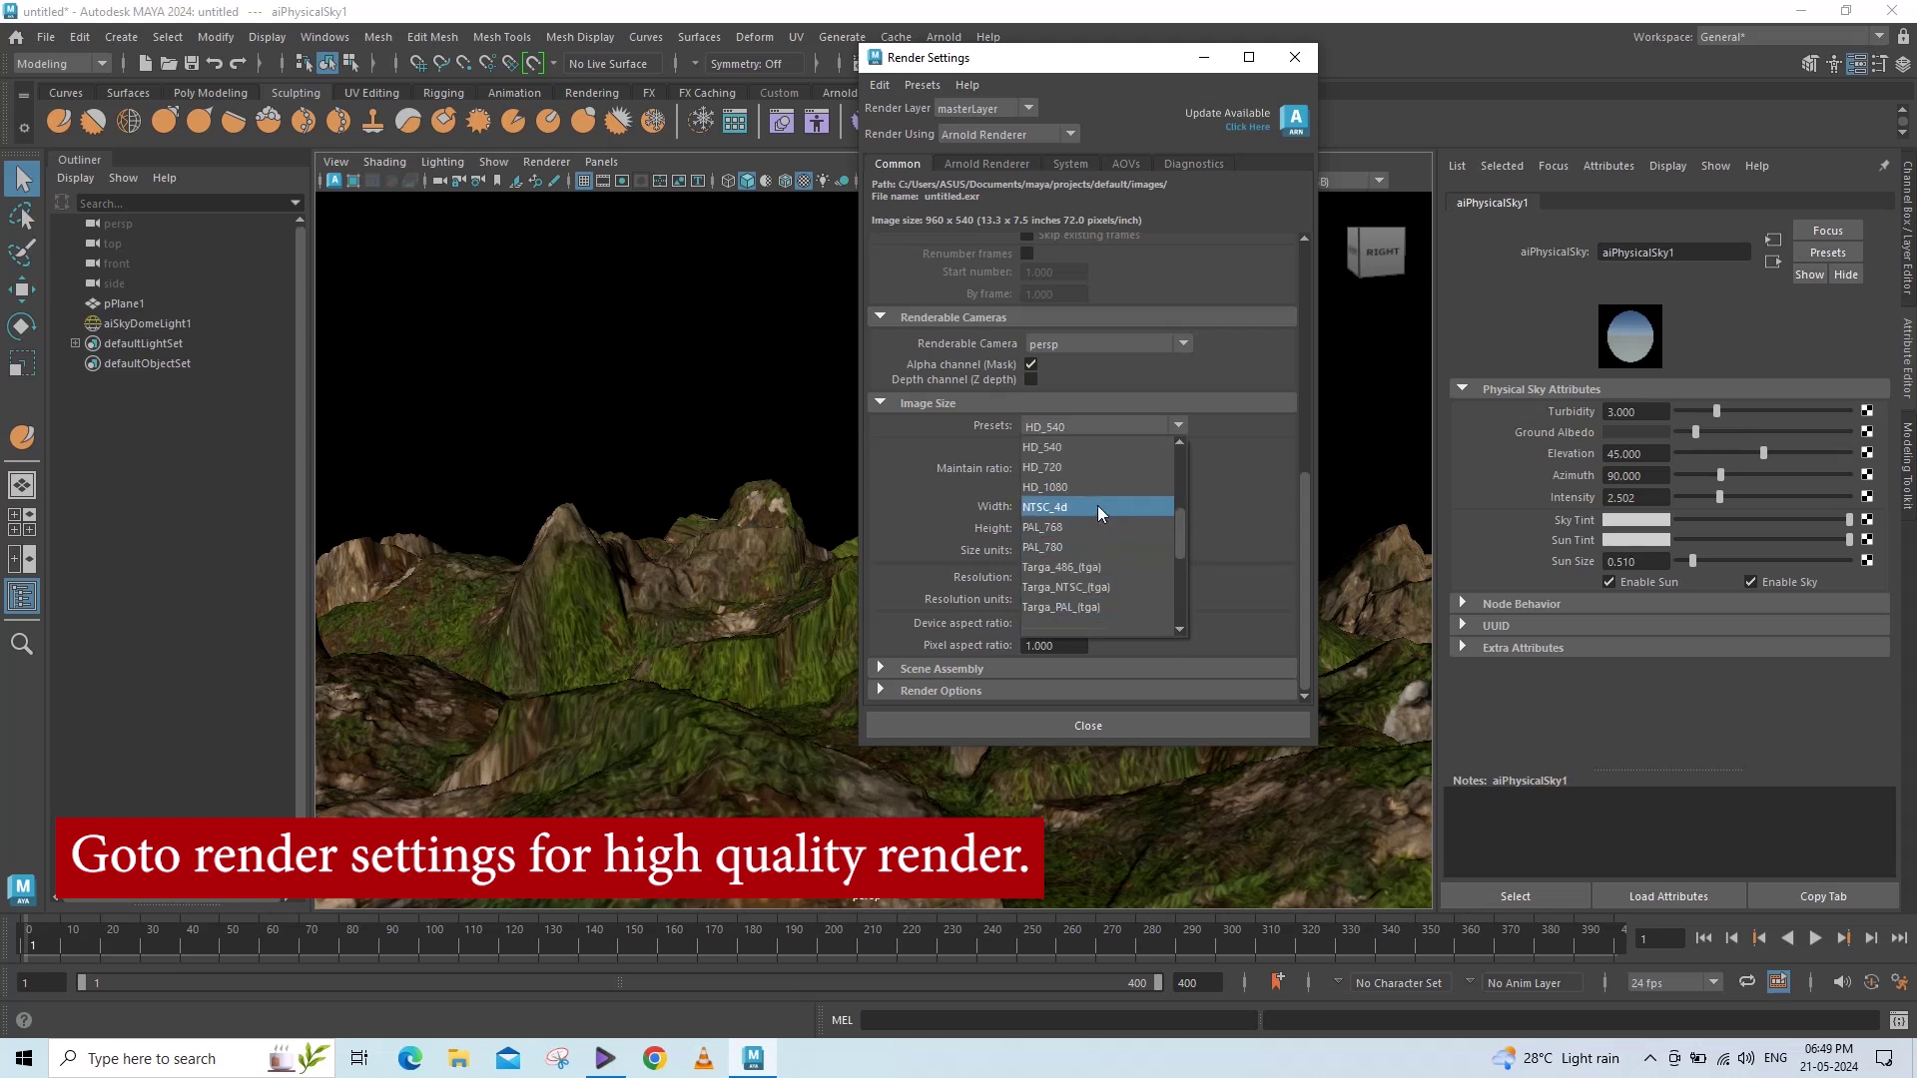
{"action": "scroll", "coordinate": [1098, 505], "scroll_direction": "up", "scroll_amount": 1}
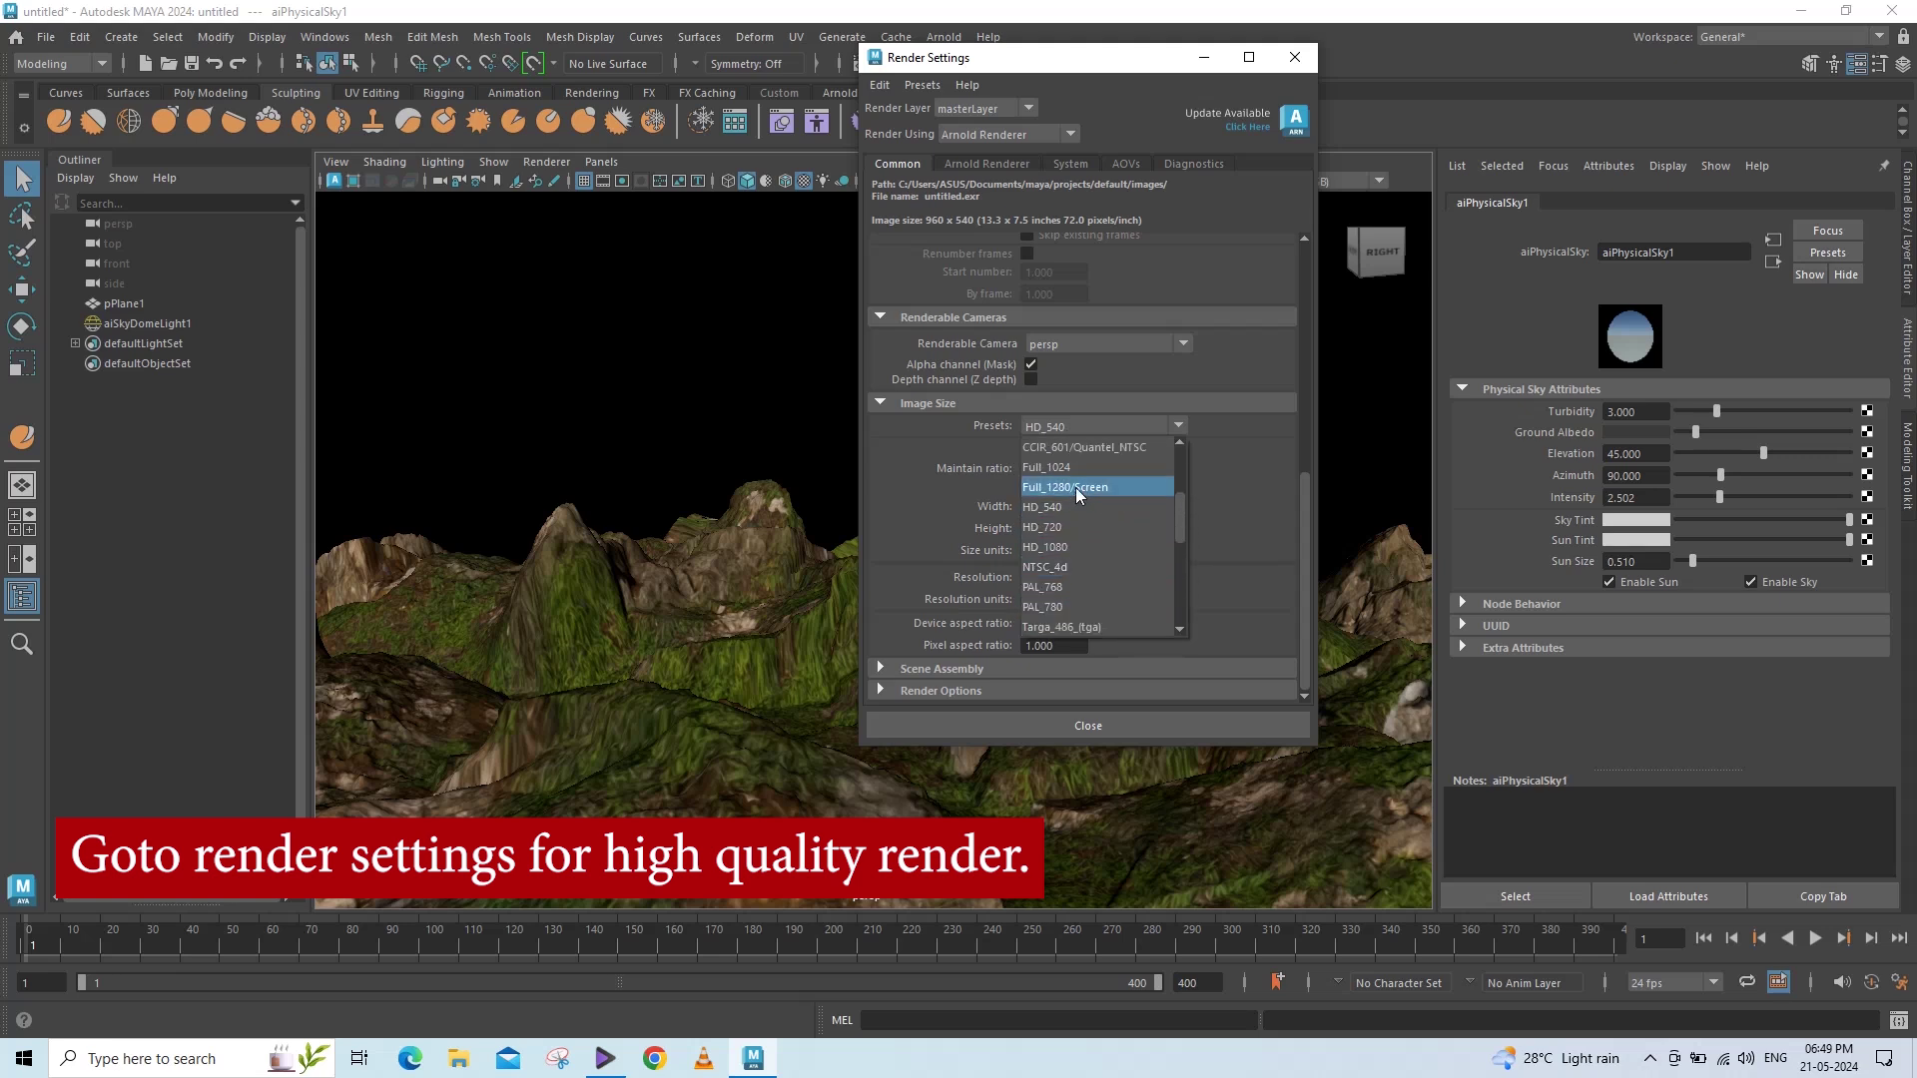
{"action": "left_click", "coordinate": [1075, 488]}
Close Render Settings and start a new Arnold render of the terrain.
{"action": "left_click", "coordinate": [1116, 714]}
{"action": "left_click", "coordinate": [943, 37]}
{"action": "left_click", "coordinate": [964, 76]}
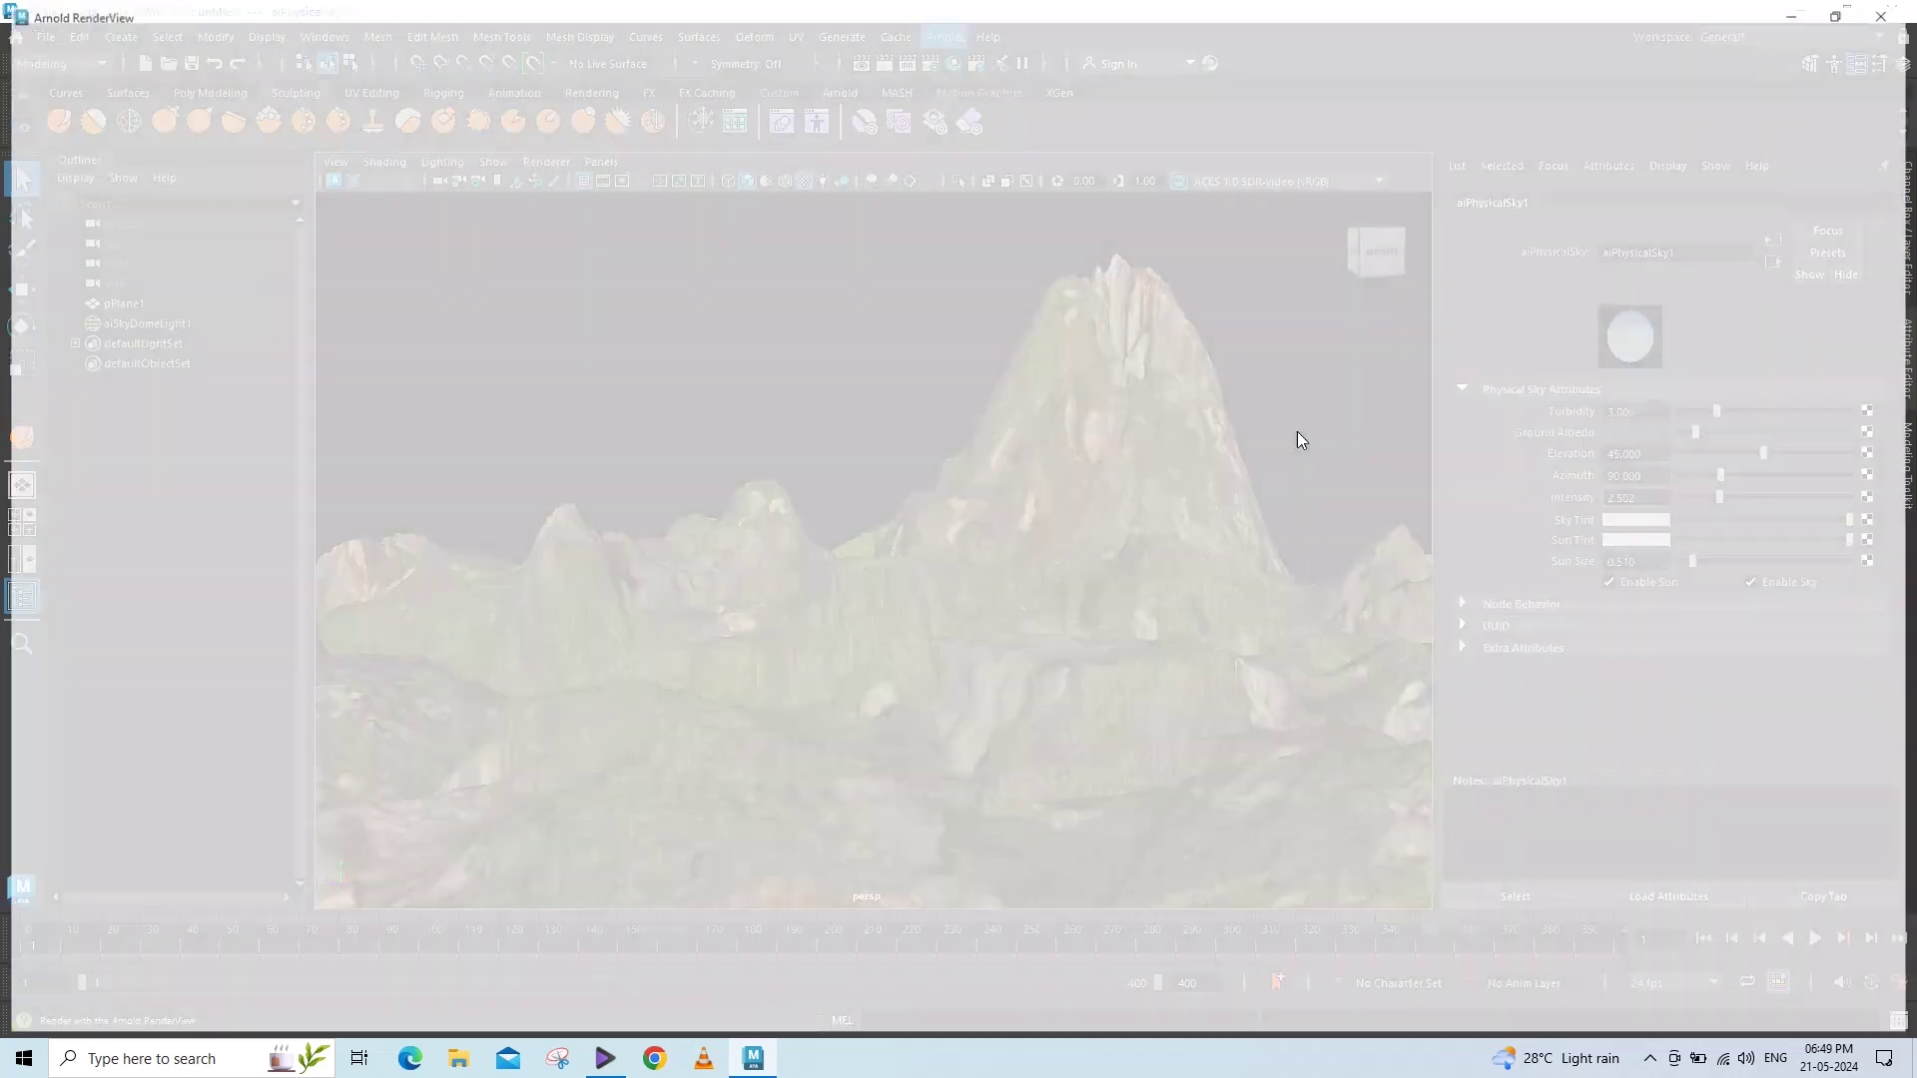